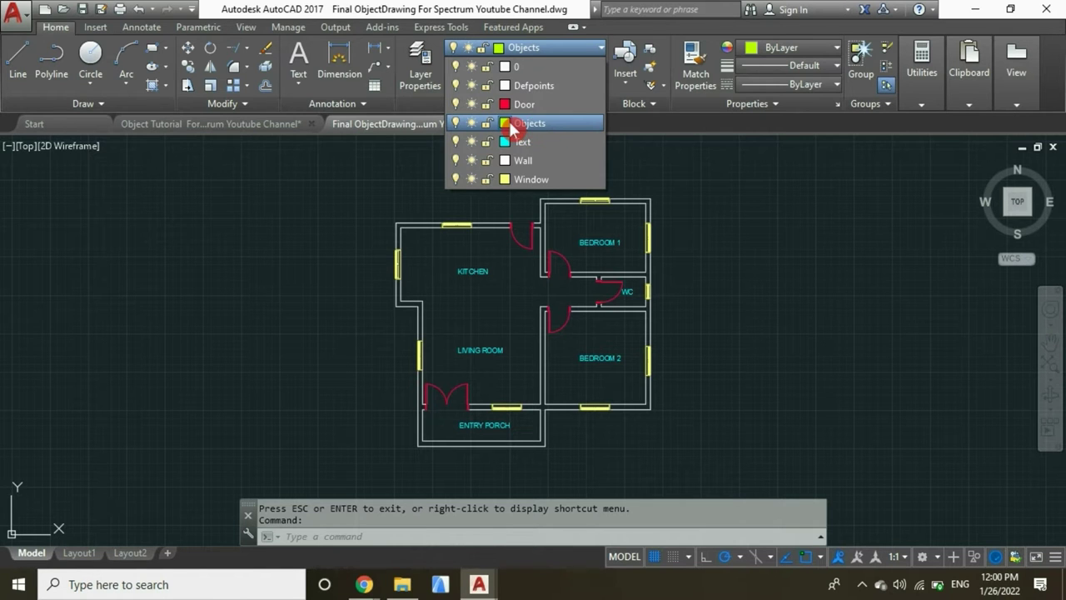
- Set the Objects layer's color to index color 60
{"action": "left_click", "coordinate": [505, 122]}
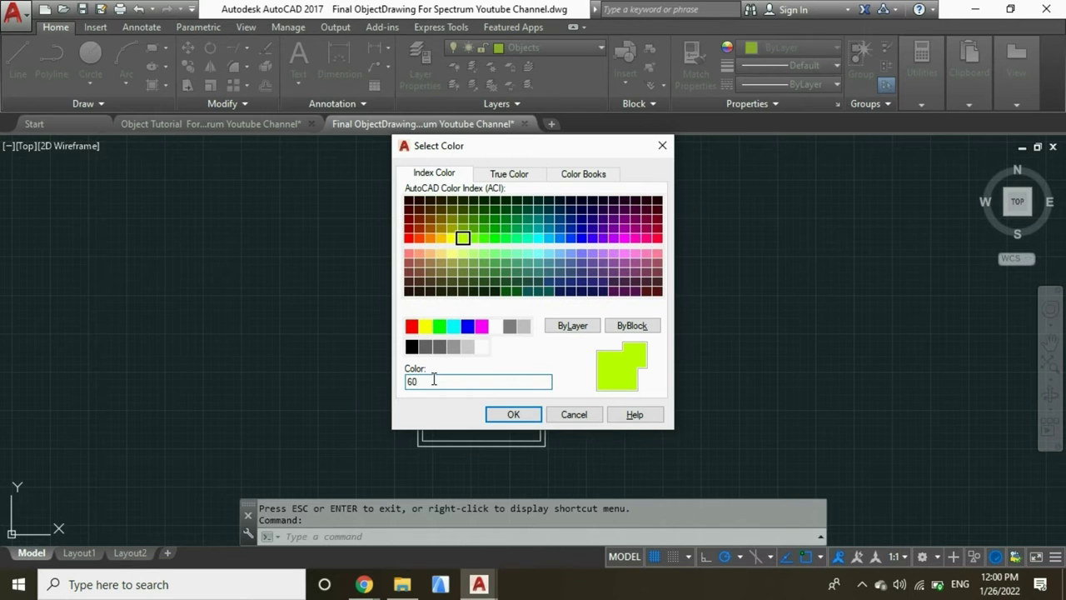
{"action": "left_click", "coordinate": [512, 414]}
{"action": "key", "text": "Return"}
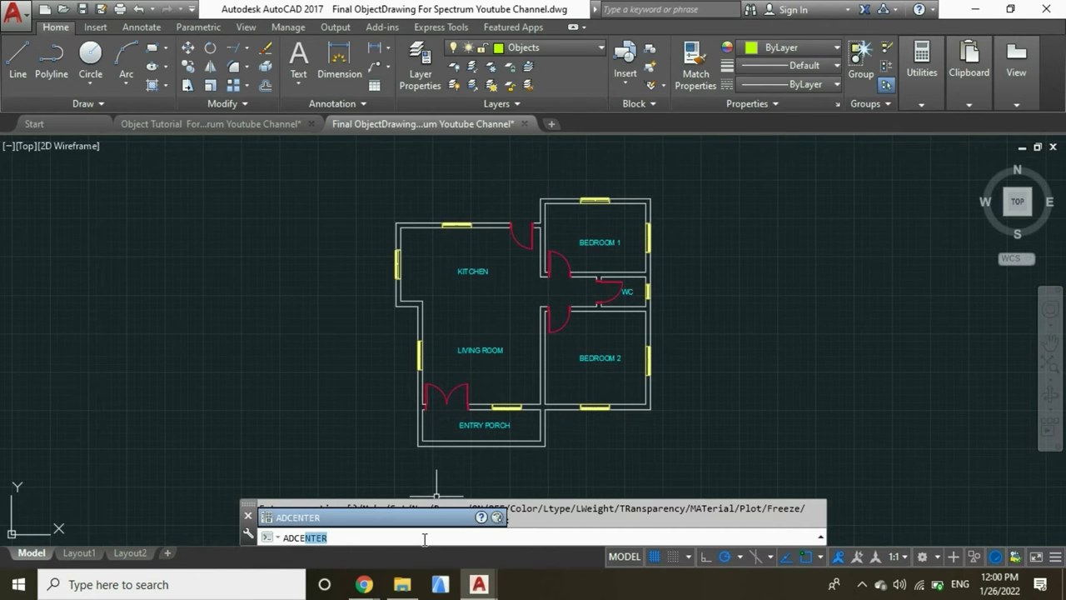
- Open DesignCenter and browse from its home folder through en-us and DesignCenter to Home - Space Planner.dwg
{"action": "key", "text": "Return"}
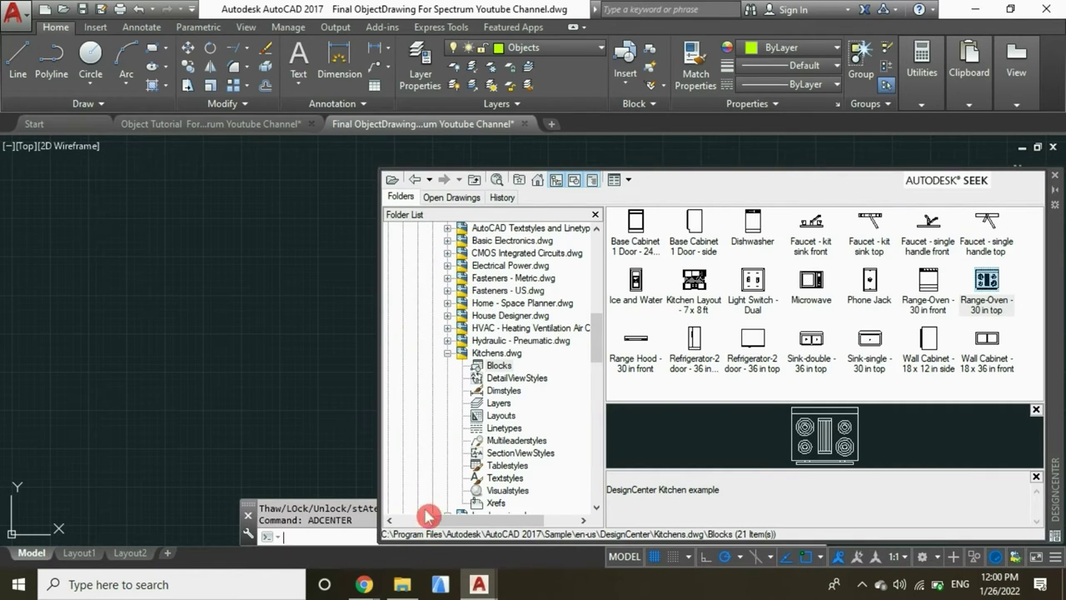
{"action": "left_click_drag", "start_coordinate": [1058, 252], "coordinate": [898, 223]}
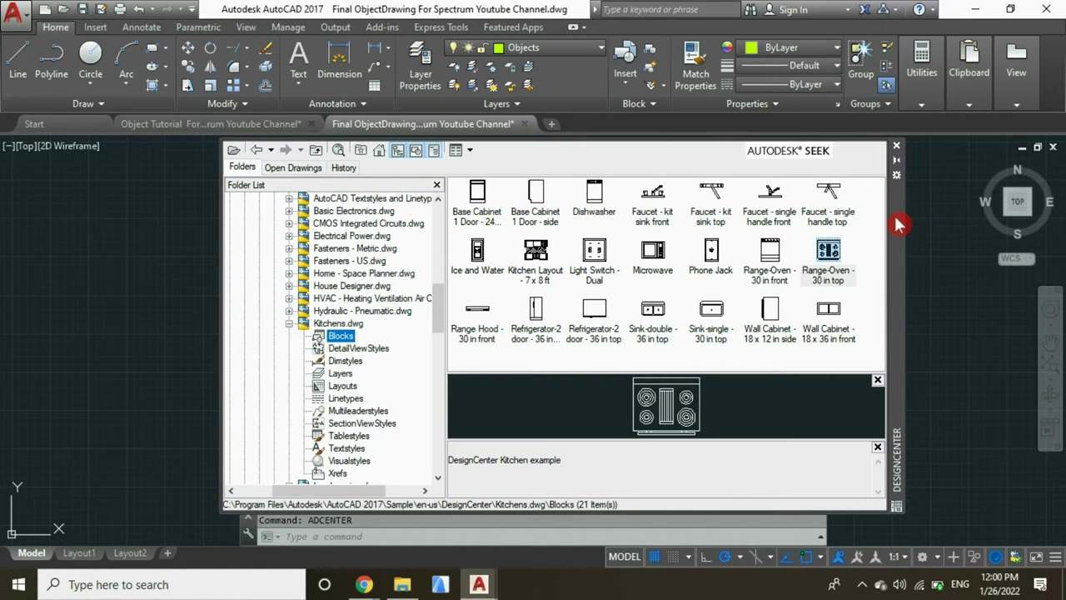
{"action": "scroll", "coordinate": [429, 208], "scroll_direction": "up", "scroll_amount": 4}
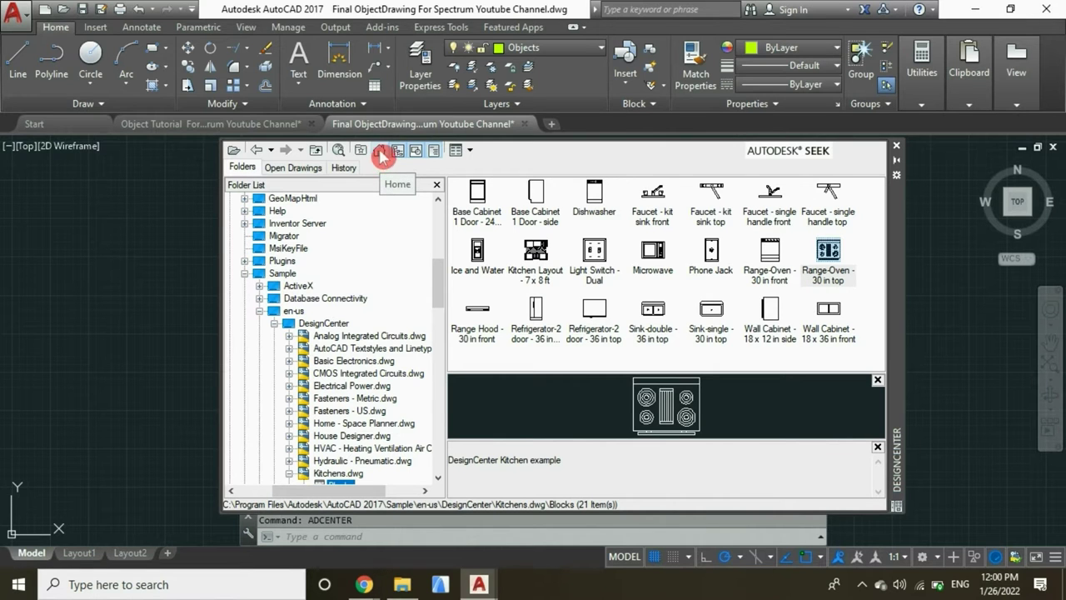
{"action": "left_click", "coordinate": [381, 153]}
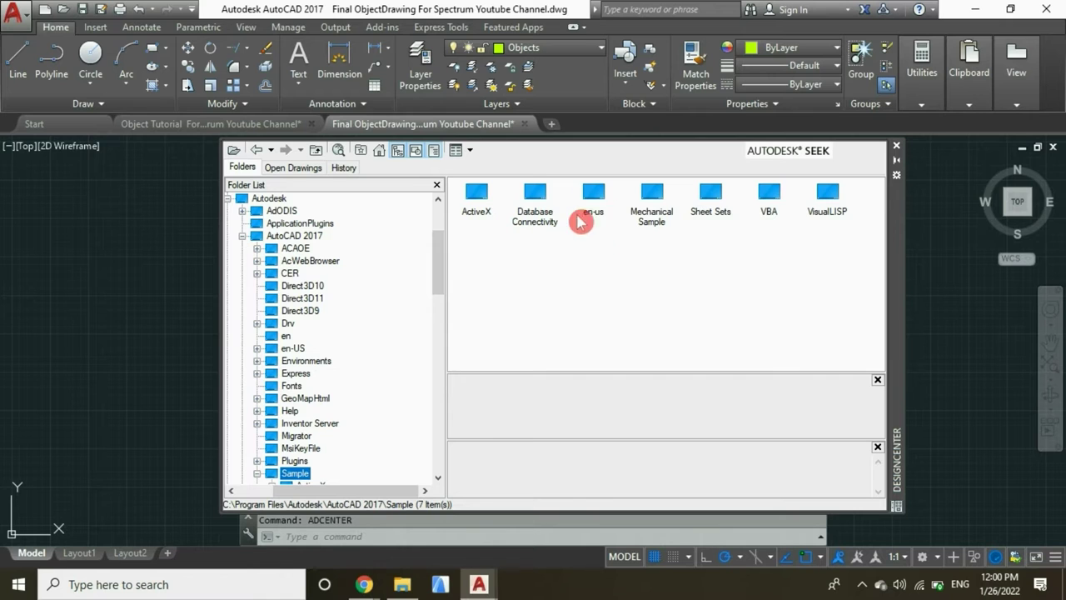
{"action": "double_click", "coordinate": [590, 205]}
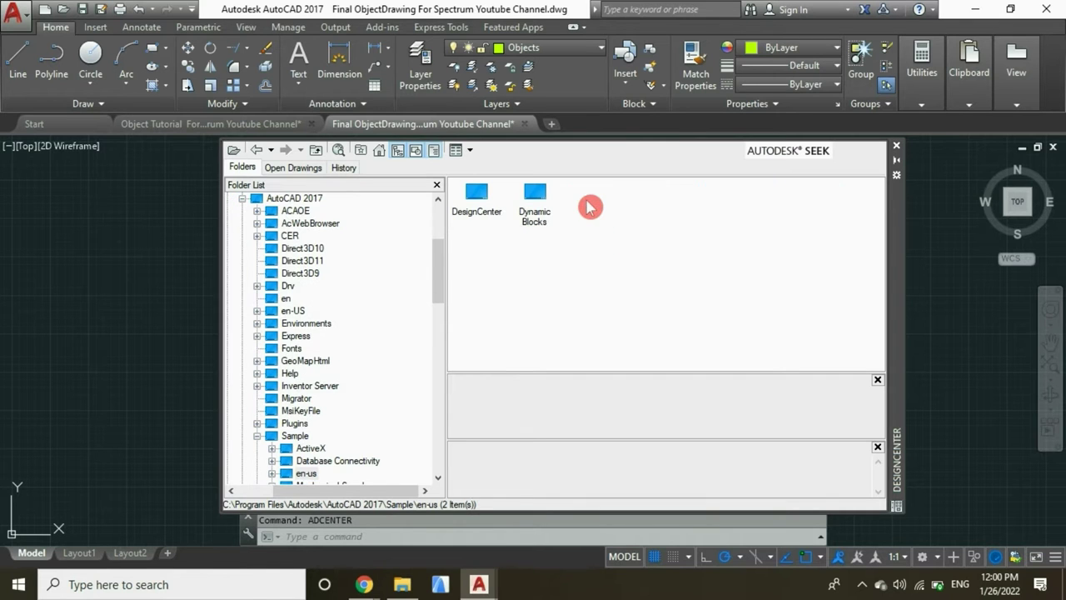
{"action": "double_click", "coordinate": [477, 195]}
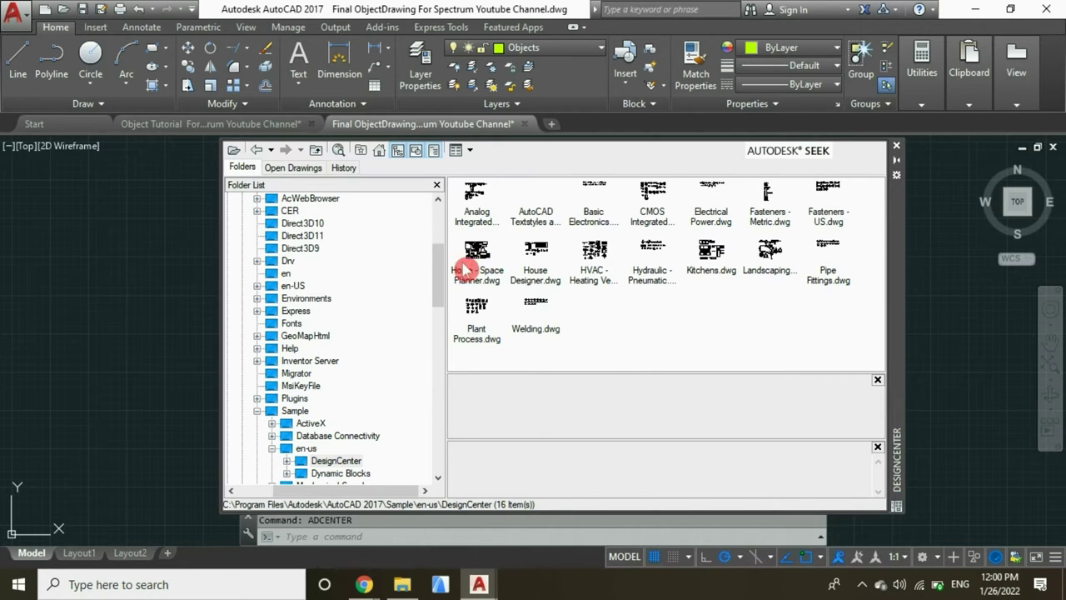
{"action": "double_click", "coordinate": [472, 269]}
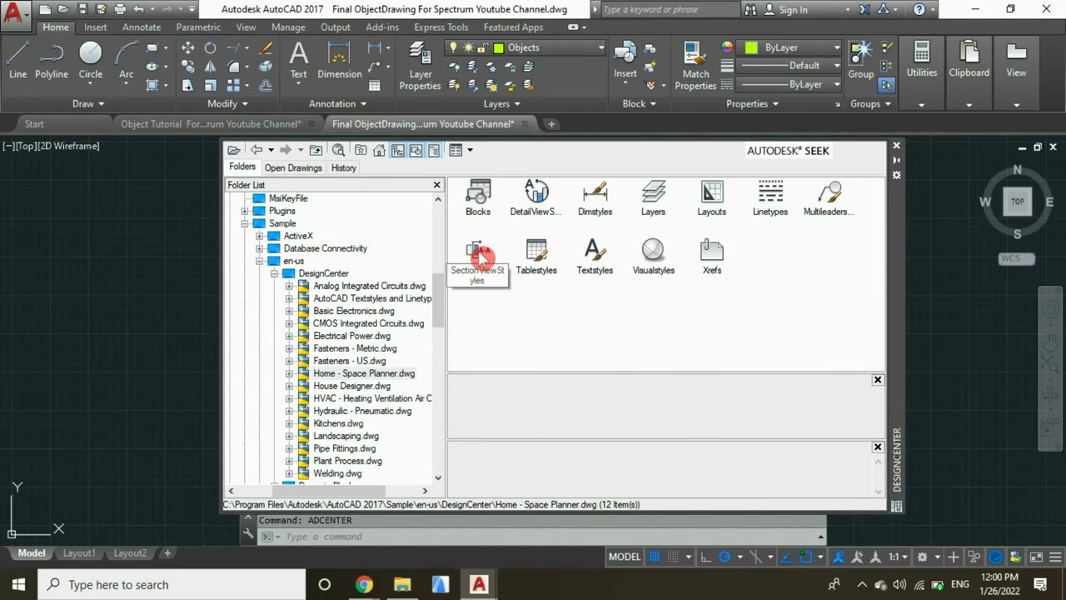
- Move DesignCenter clear of the floor plan's kitchen and living room, and open the Blocks of Home - Space Planner.dwg
{"action": "left_click", "coordinate": [209, 283]}
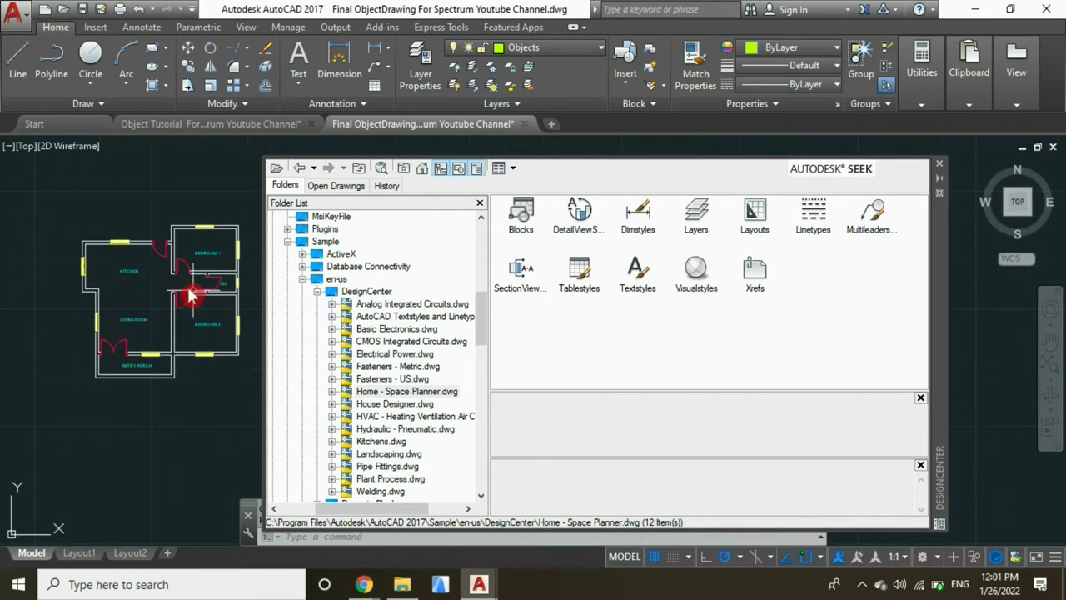
{"action": "scroll", "coordinate": [90, 241], "scroll_direction": "up", "scroll_amount": 2}
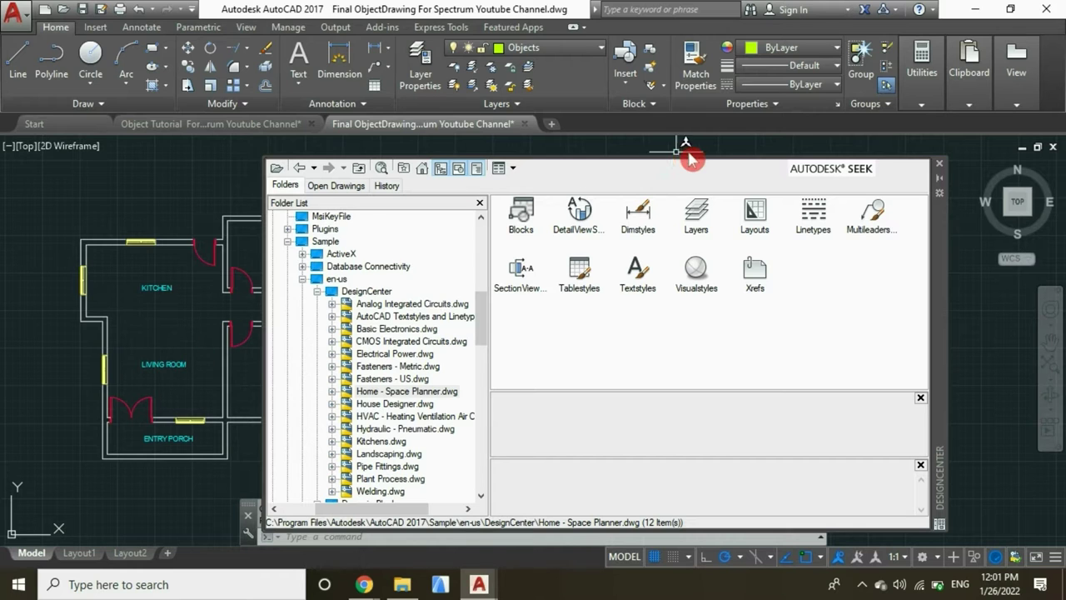
{"action": "left_click_drag", "start_coordinate": [939, 248], "coordinate": [960, 250]}
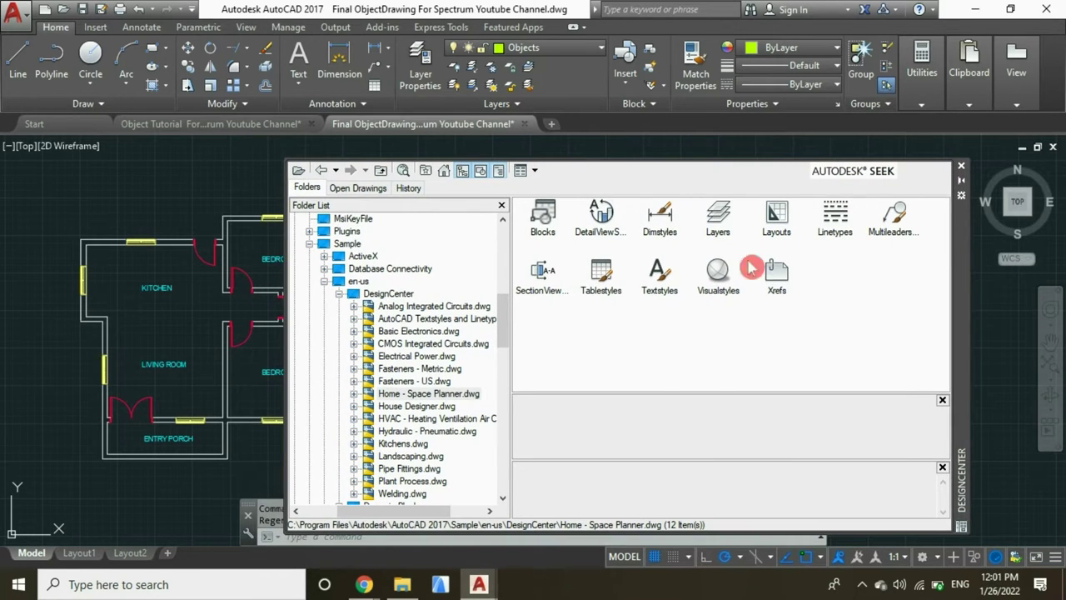
{"action": "double_click", "coordinate": [545, 221]}
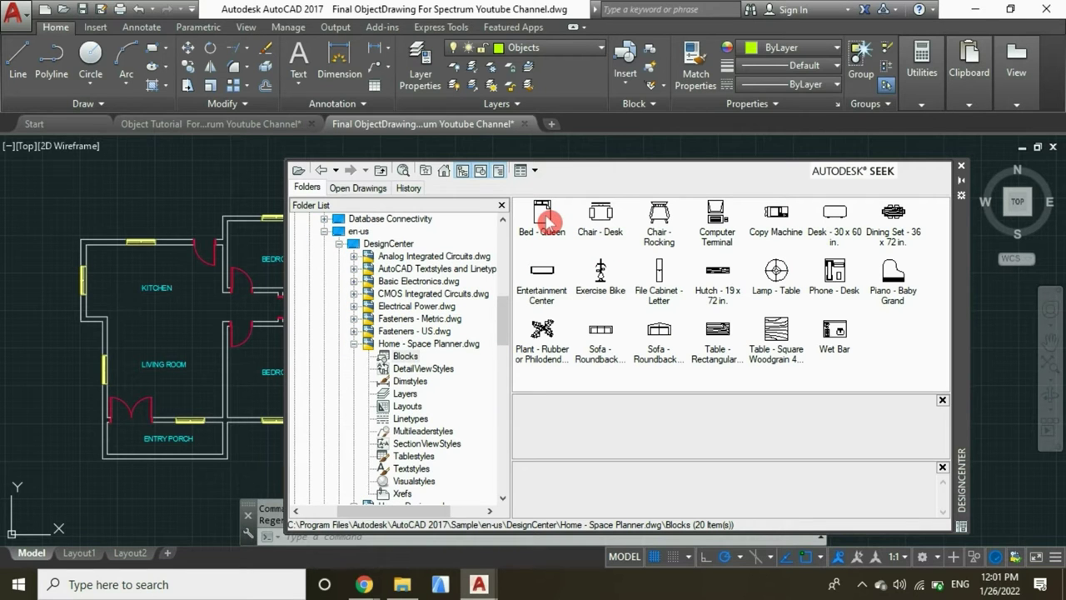
- Insert the Sofa - Roundback Loveseat 5 ft block outside the plan, to the left of the living room
{"action": "left_click", "coordinate": [663, 332]}
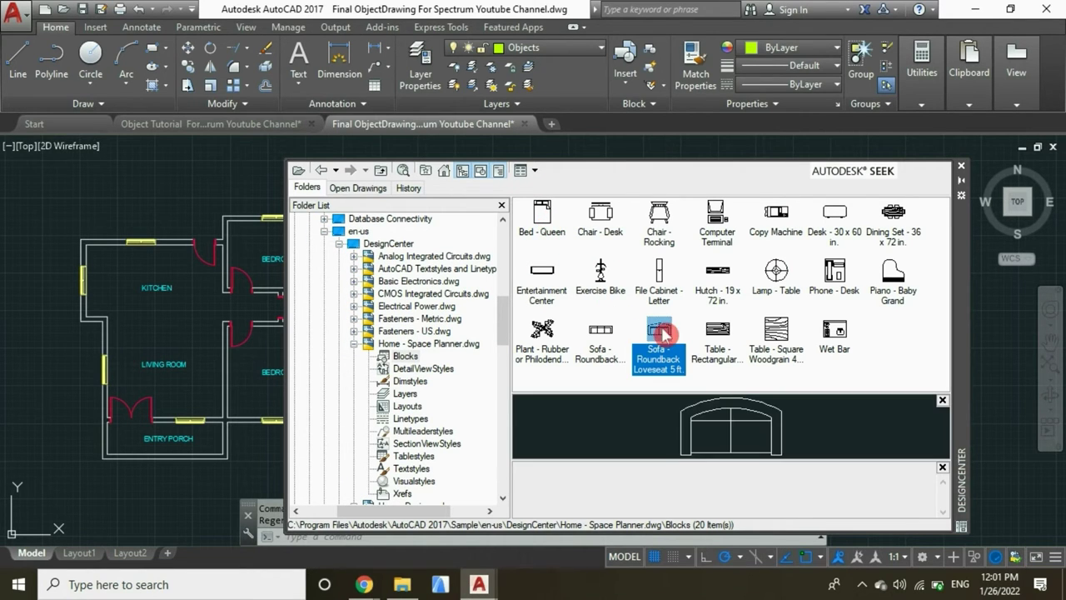
{"action": "left_click_drag", "start_coordinate": [664, 331], "coordinate": [567, 348]}
{"action": "left_click_drag", "start_coordinate": [173, 346], "coordinate": [51, 357]}
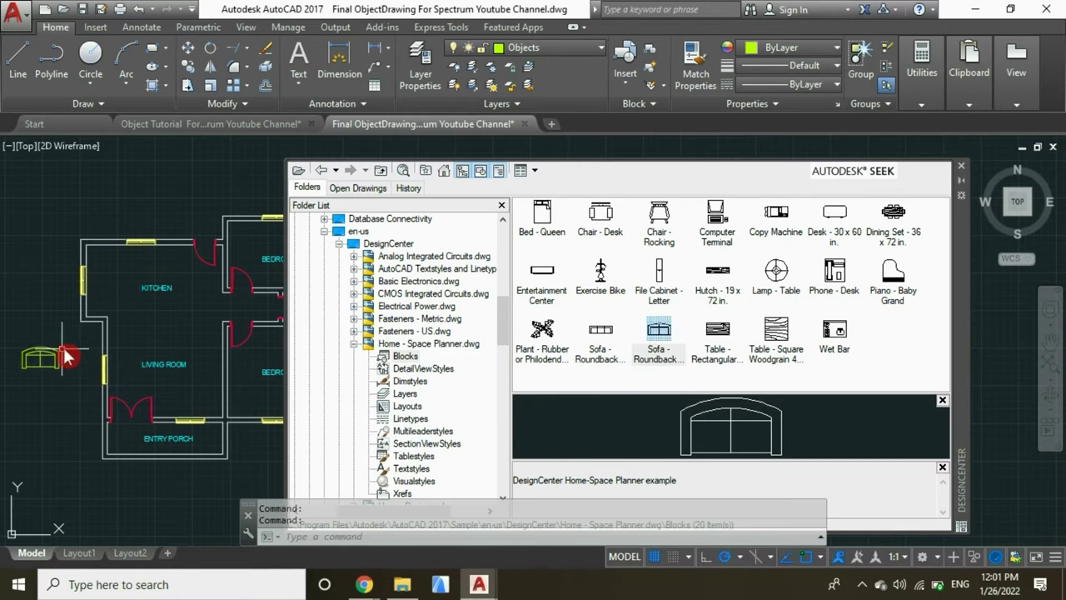
- Insert the three-seat roundback sofa and the Table - Rectangular Woodgrain 60 x 30 in. block below the loveseat
{"action": "left_click_drag", "start_coordinate": [614, 337], "coordinate": [549, 355]}
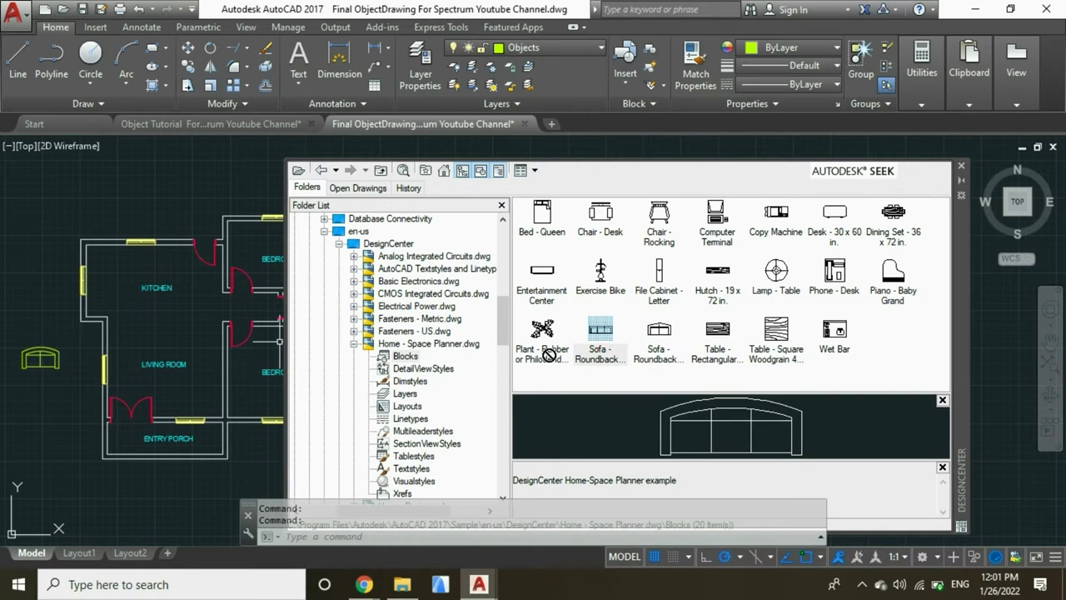
{"action": "left_click_drag", "start_coordinate": [306, 380], "coordinate": [43, 392]}
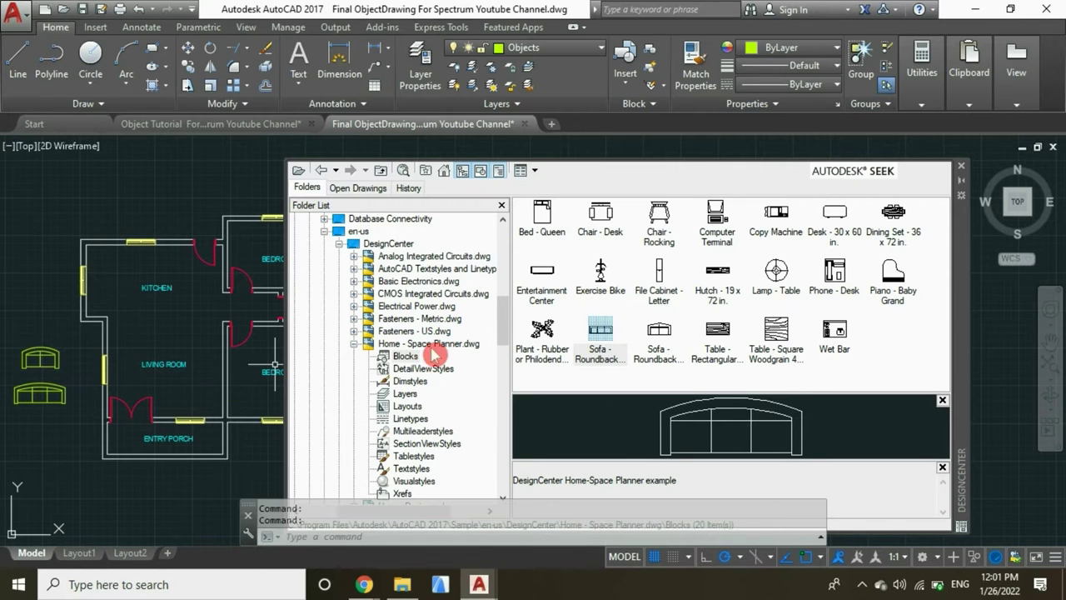
{"action": "left_click_drag", "start_coordinate": [716, 334], "coordinate": [667, 362]}
{"action": "left_click_drag", "start_coordinate": [283, 388], "coordinate": [17, 424]}
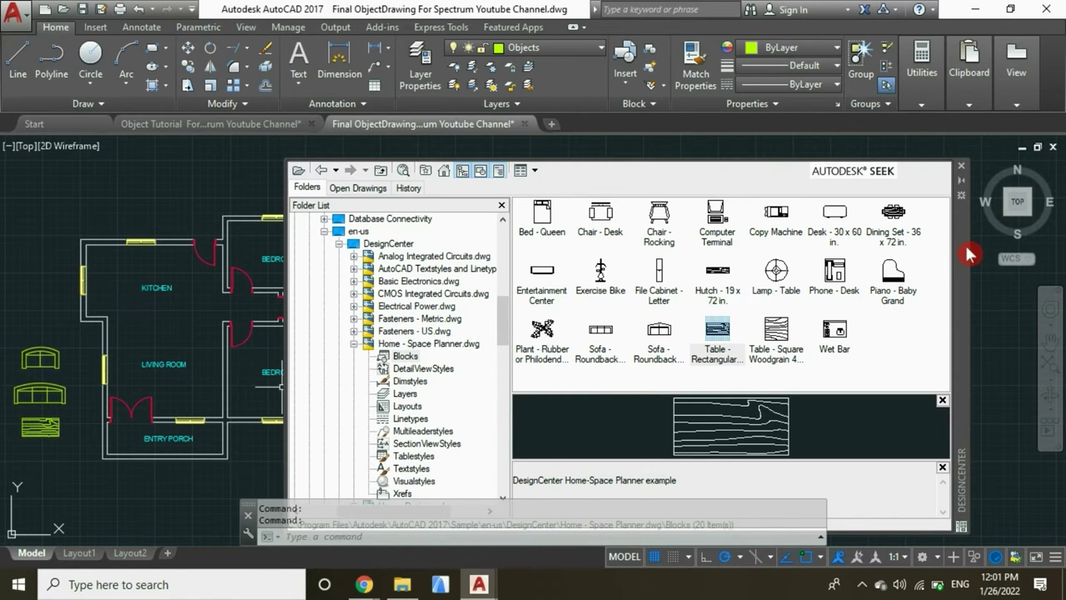
- Insert the Bed - Queen block above the loveseat, outside the plan's left wall
{"action": "left_click_drag", "start_coordinate": [965, 256], "coordinate": [983, 258]}
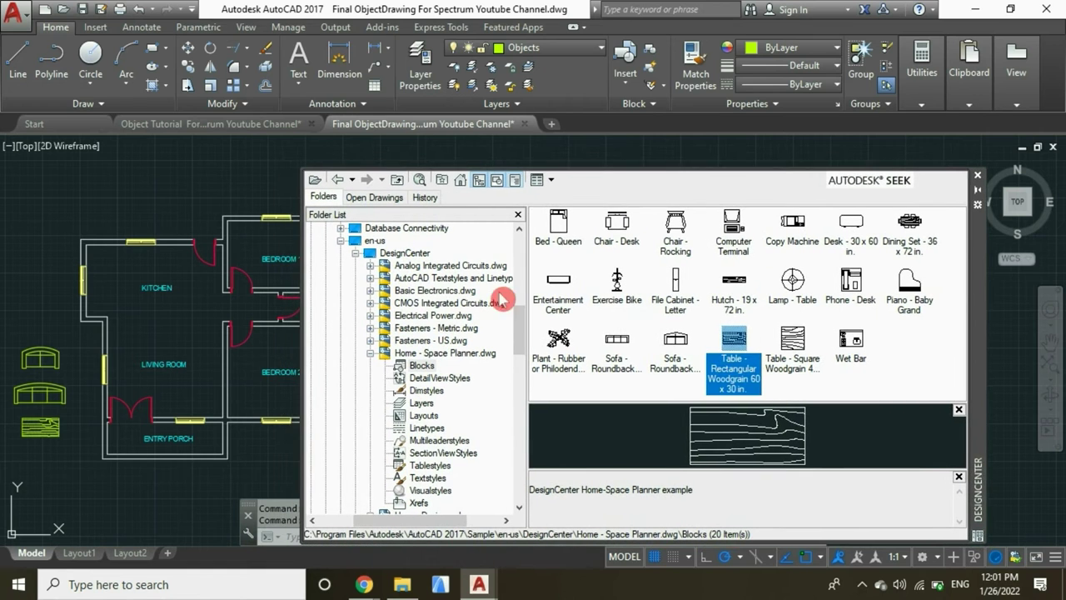
{"action": "middle_click_drag", "start_coordinate": [231, 195], "coordinate": [180, 175]}
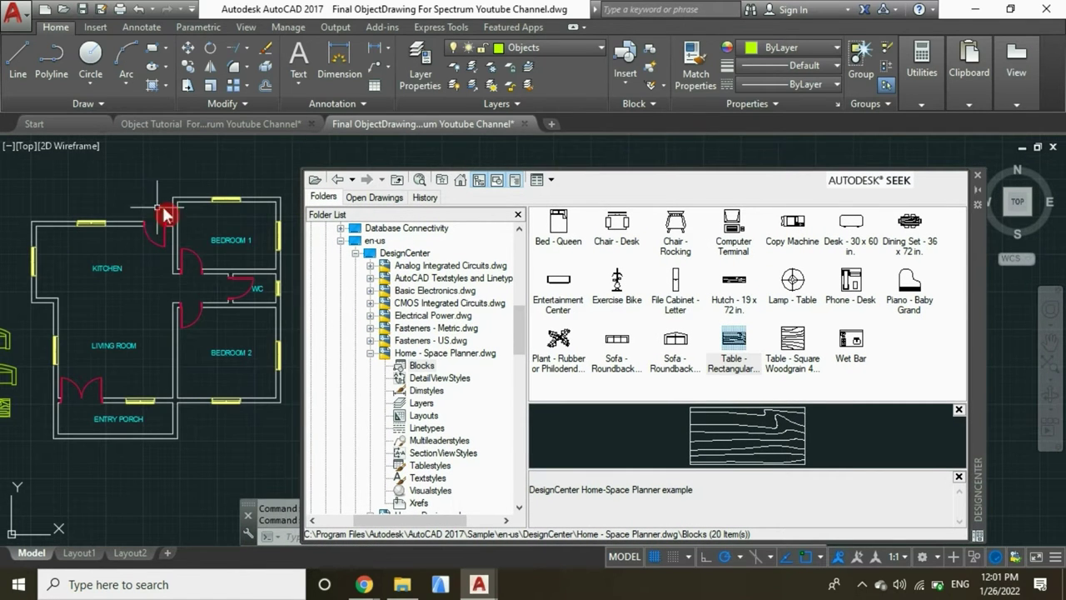
{"action": "scroll", "coordinate": [208, 279], "scroll_direction": "down", "scroll_amount": 3}
{"action": "scroll", "coordinate": [94, 275], "scroll_direction": "up", "scroll_amount": 3}
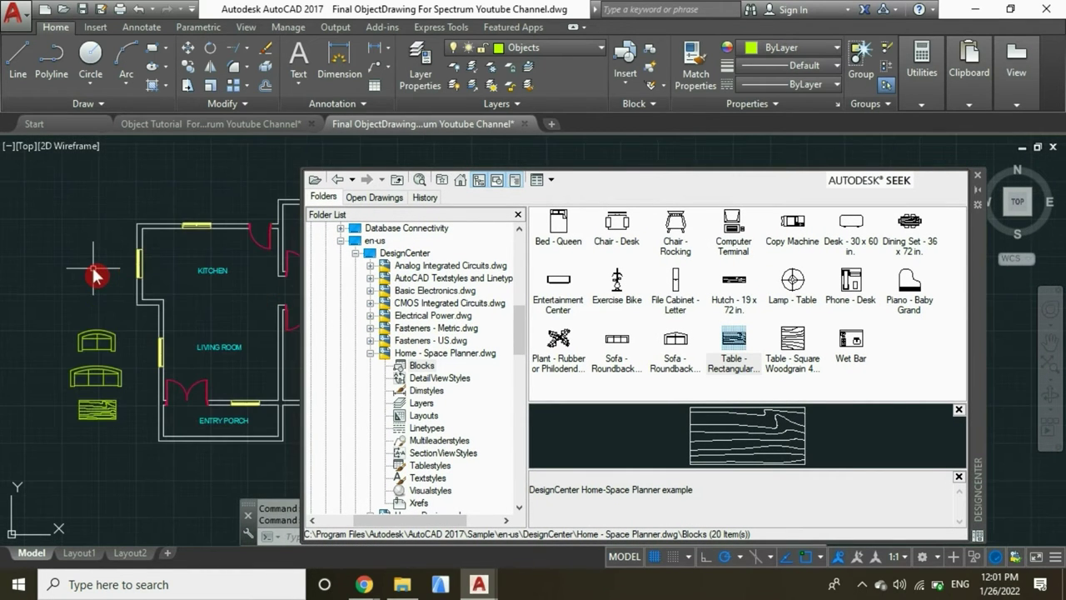
{"action": "left_click", "coordinate": [560, 223]}
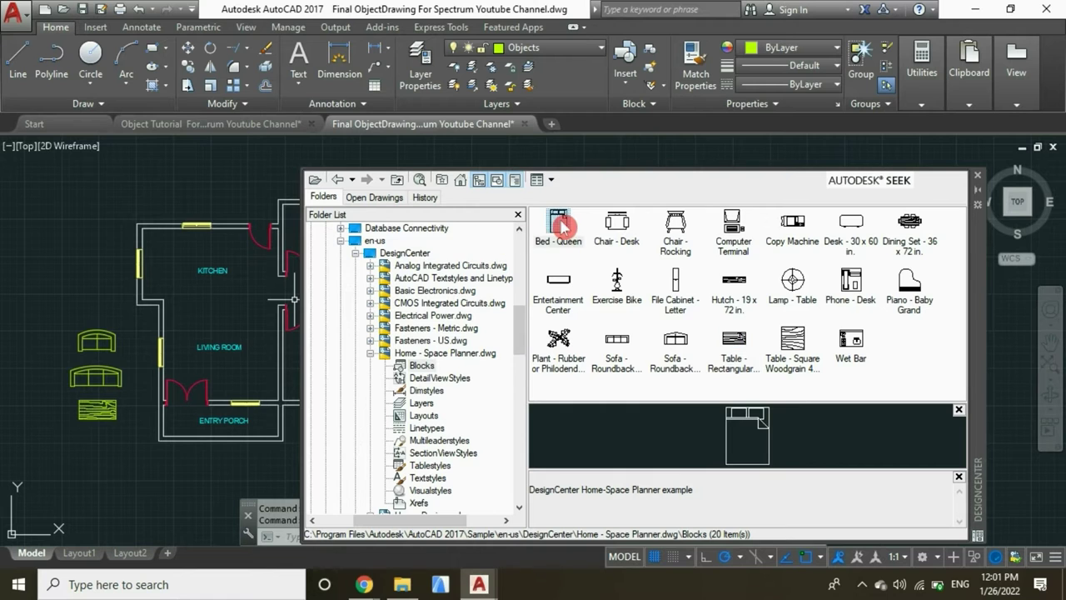
{"action": "left_click_drag", "start_coordinate": [474, 252], "coordinate": [78, 257]}
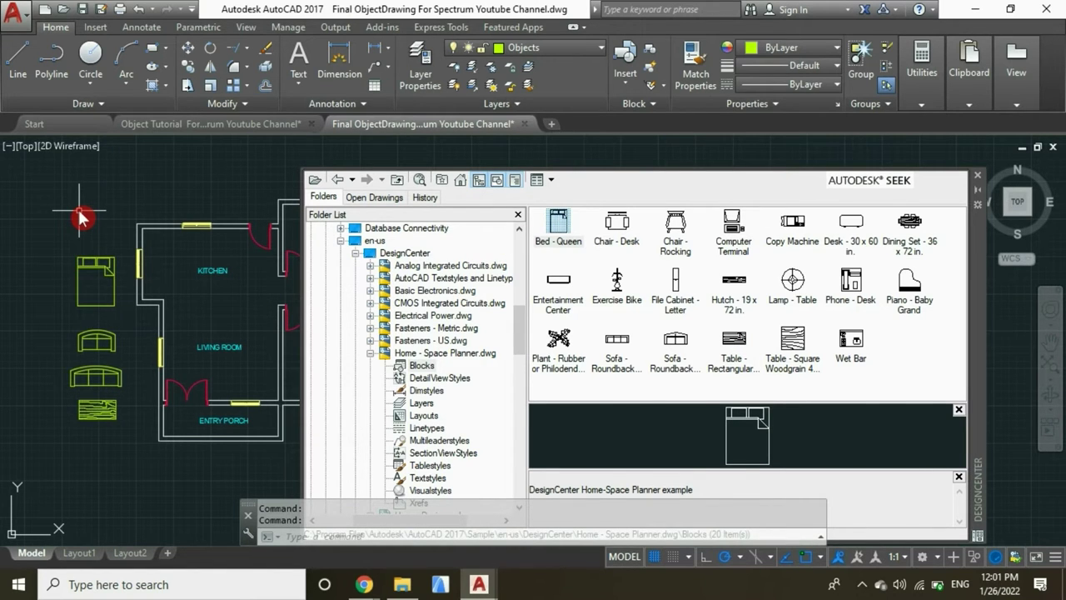
{"action": "scroll", "coordinate": [66, 227], "scroll_direction": "down", "scroll_amount": 2}
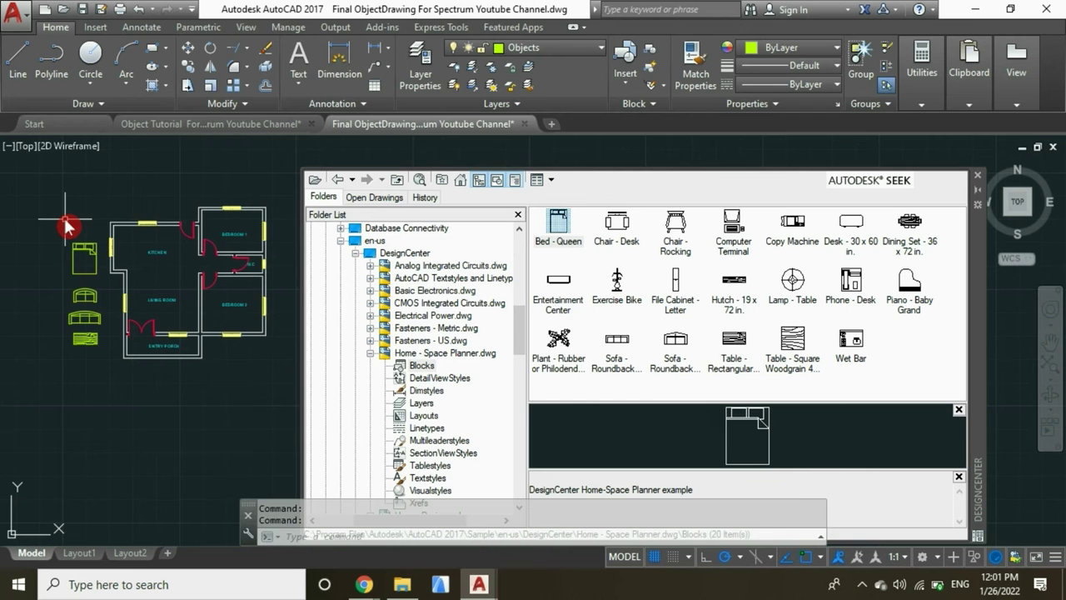
{"action": "scroll", "coordinate": [238, 261], "scroll_direction": "up", "scroll_amount": 2}
{"action": "scroll", "coordinate": [209, 266], "scroll_direction": "down", "scroll_amount": 1}
{"action": "scroll", "coordinate": [247, 278], "scroll_direction": "up", "scroll_amount": 1}
{"action": "scroll", "coordinate": [247, 278], "scroll_direction": "up", "scroll_amount": 2}
{"action": "scroll", "coordinate": [250, 280], "scroll_direction": "down", "scroll_amount": 2}
{"action": "scroll", "coordinate": [104, 238], "scroll_direction": "up", "scroll_amount": 3}
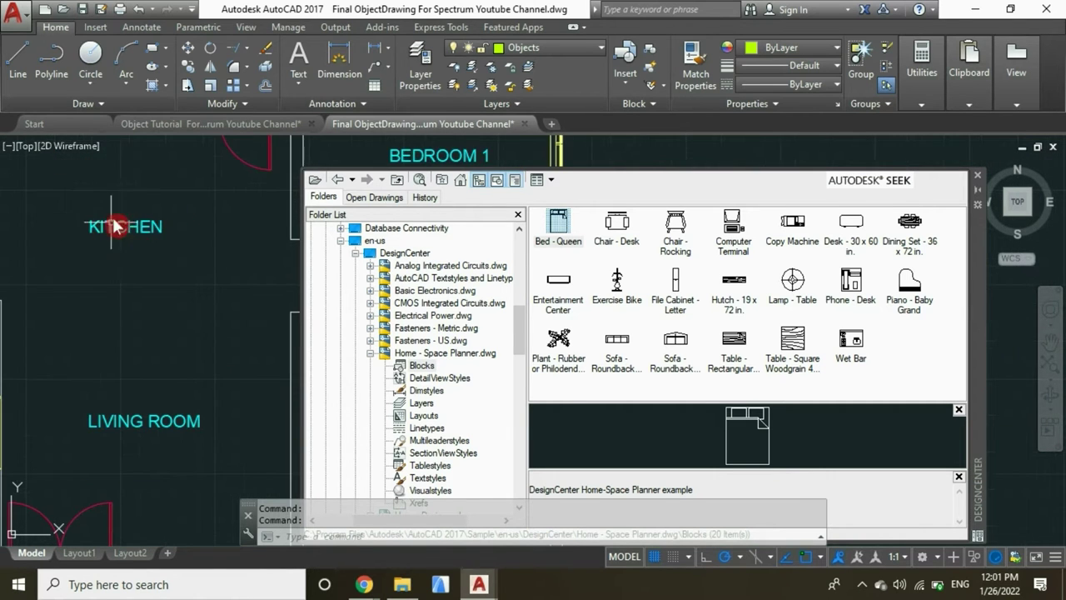
{"action": "scroll", "coordinate": [233, 315], "scroll_direction": "down", "scroll_amount": 3}
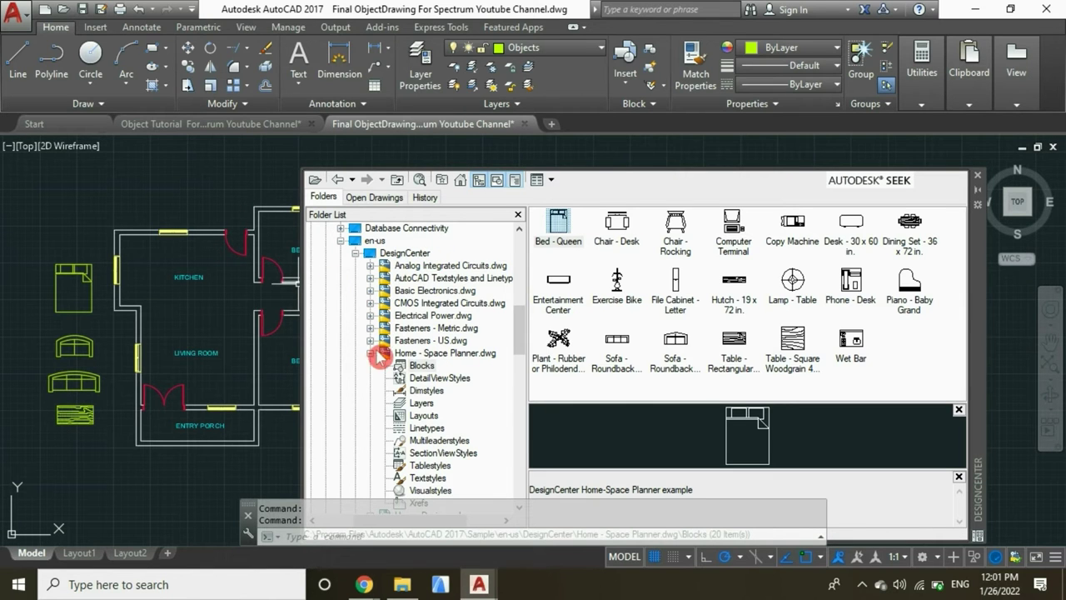
- Collapse Home - Space Planner.dwg in DesignCenter and open the Blocks of Kitchens.dwg
{"action": "left_click", "coordinate": [372, 353]}
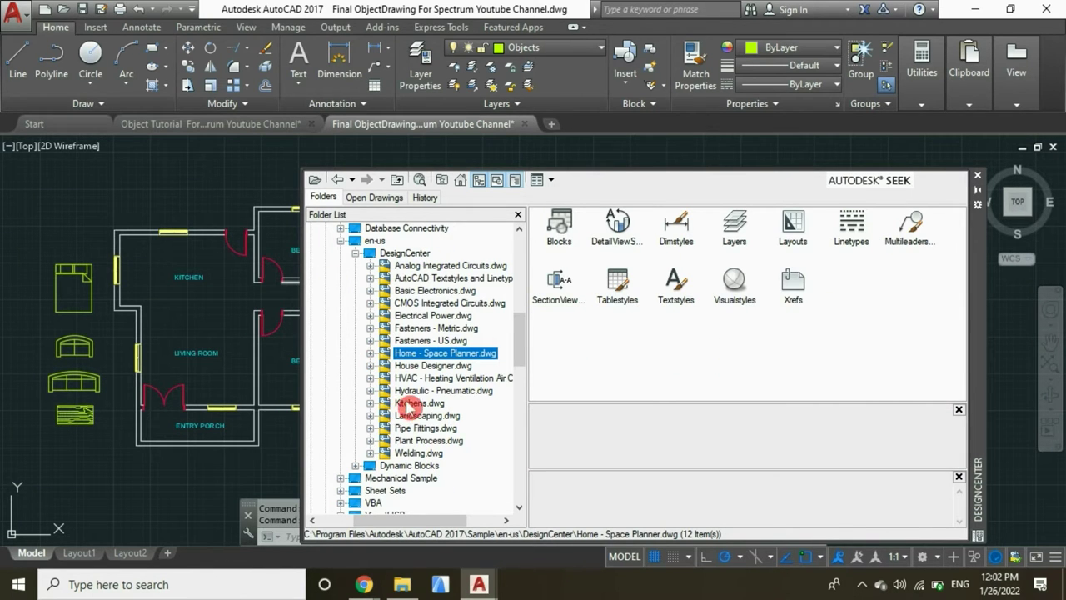
{"action": "left_click", "coordinate": [372, 404]}
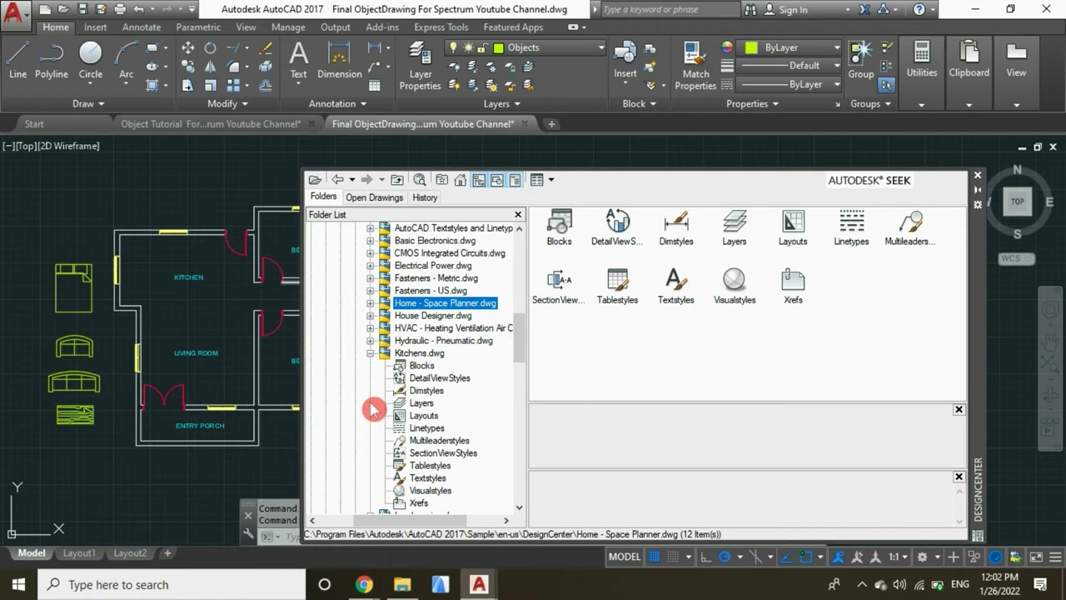
{"action": "left_click", "coordinate": [422, 367]}
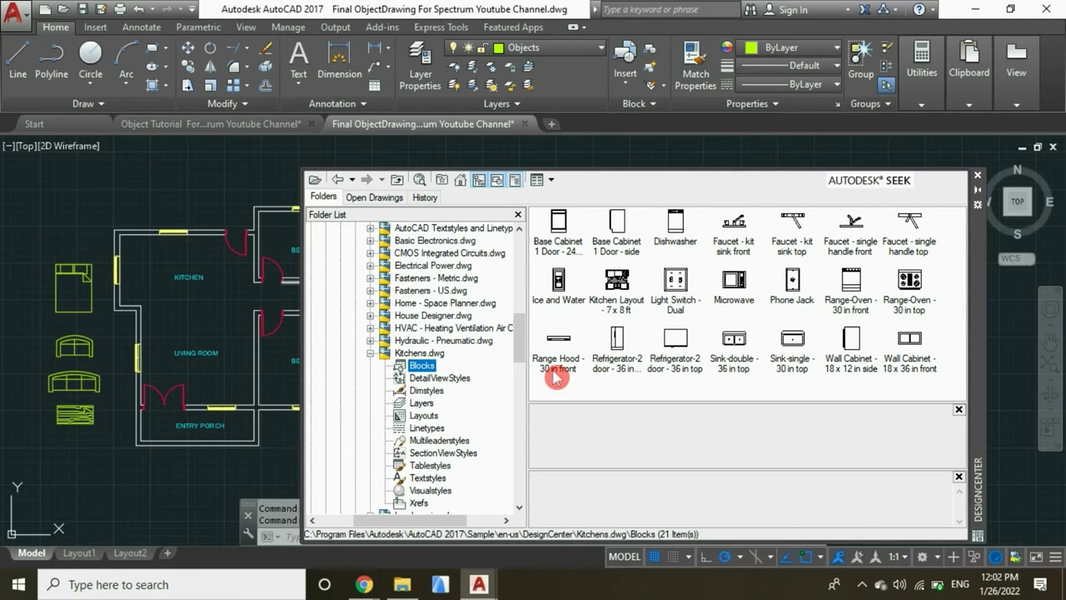
- Insert the Sink-double - 36 in top block above the bed and the Range-Oven - 30 in top block above the sink
{"action": "left_click", "coordinate": [736, 343]}
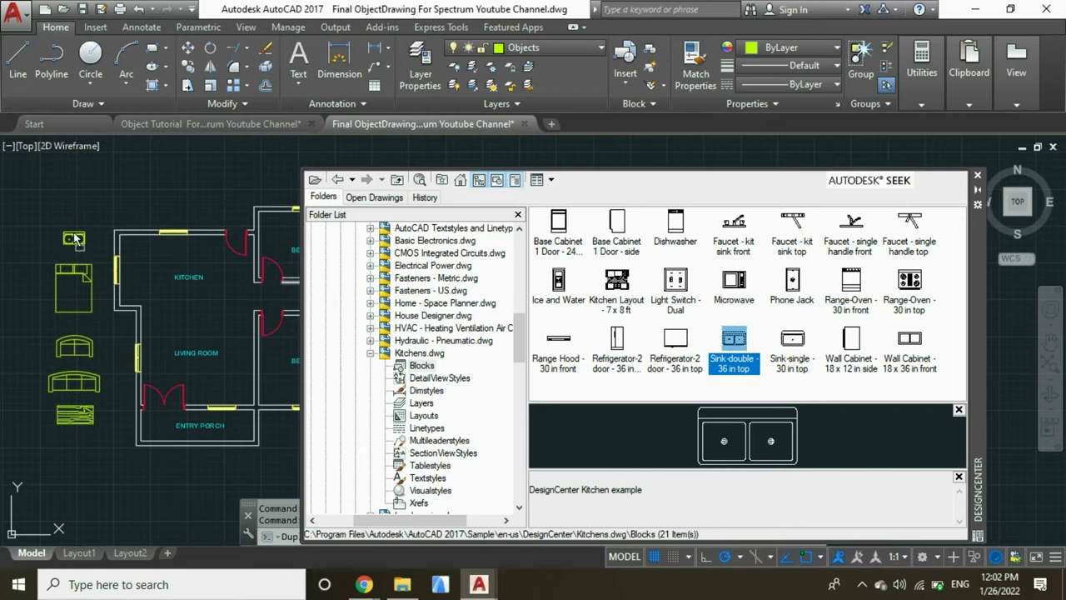
{"action": "left_click_drag", "start_coordinate": [74, 239], "coordinate": [74, 240]}
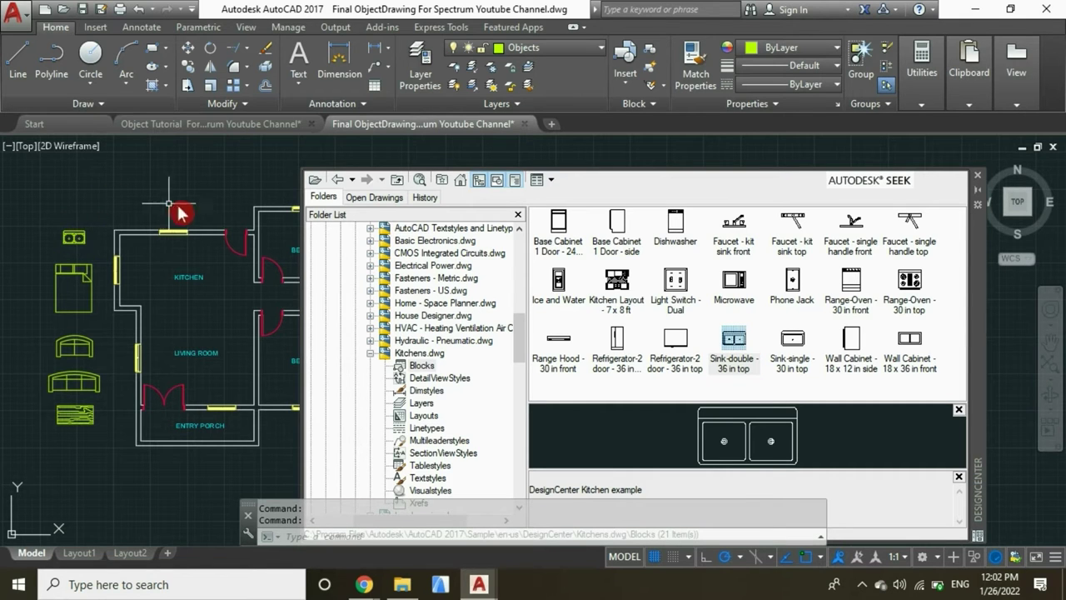
{"action": "left_click", "coordinate": [911, 283]}
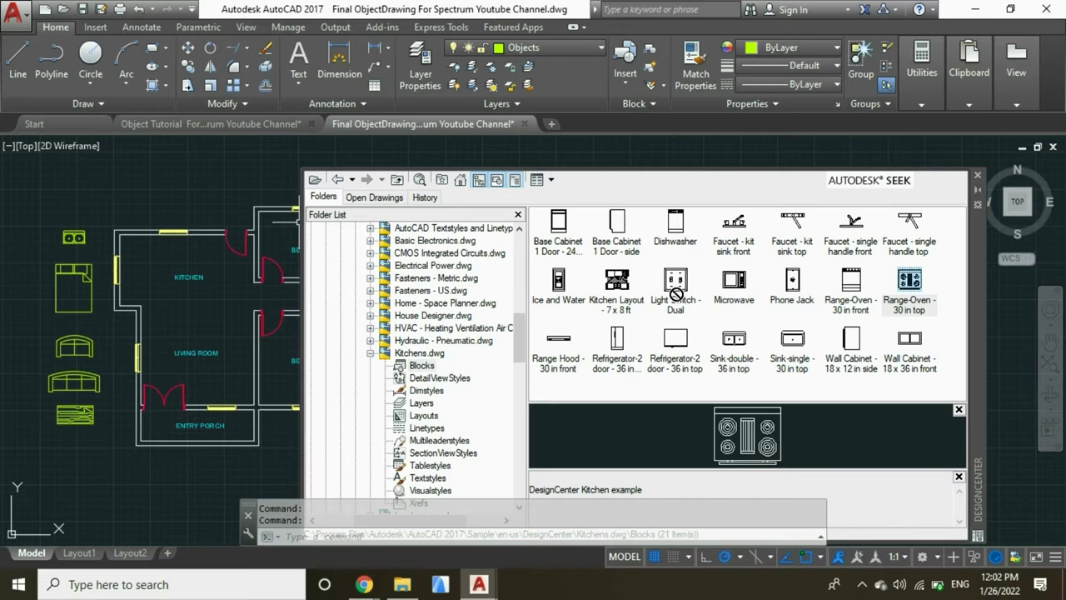
{"action": "left_click_drag", "start_coordinate": [240, 252], "coordinate": [95, 219]}
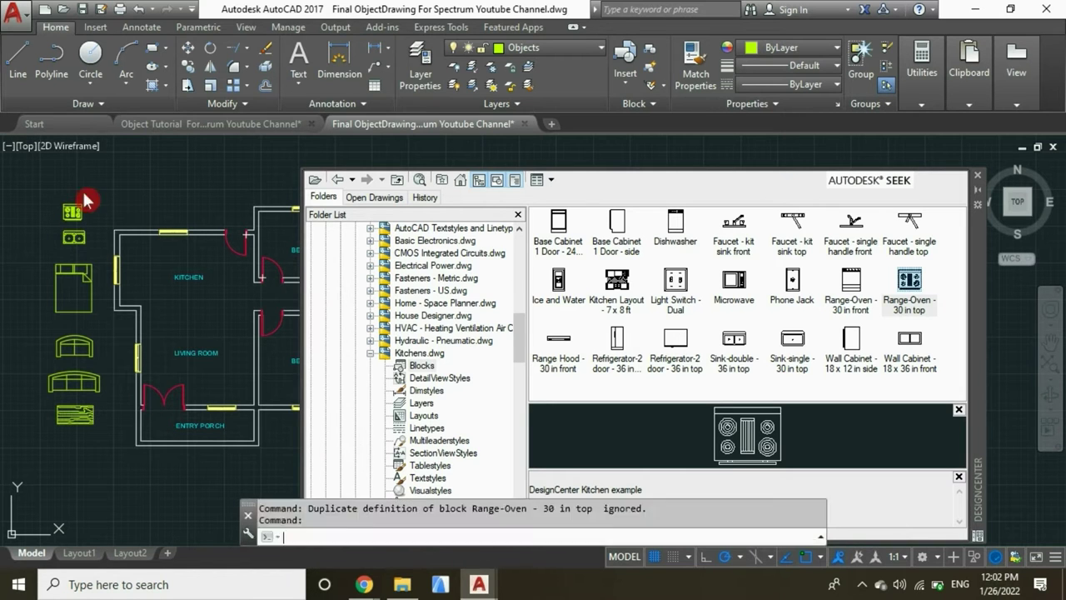
{"action": "left_click", "coordinate": [391, 239]}
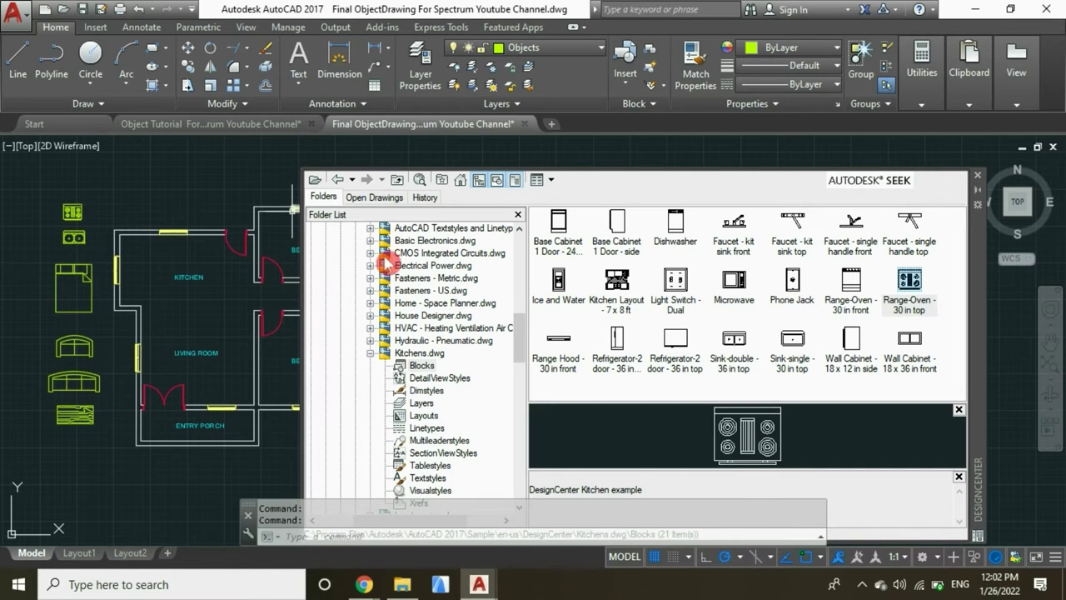
{"action": "scroll", "coordinate": [172, 219], "scroll_direction": "up", "scroll_amount": 2}
{"action": "scroll", "coordinate": [226, 238], "scroll_direction": "down", "scroll_amount": 2}
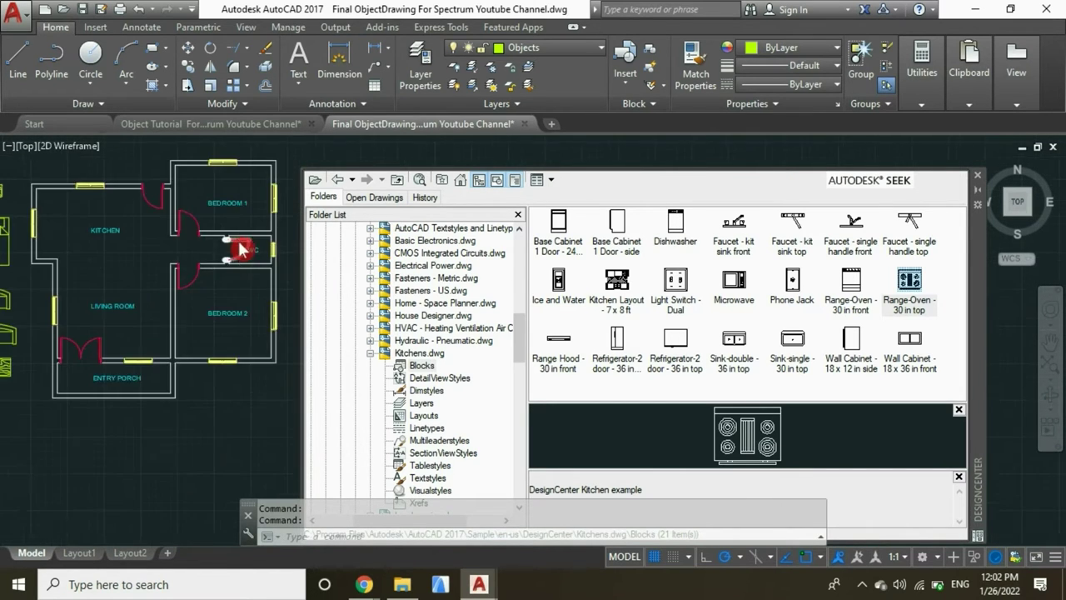
- Collapse Kitchens.dwg in DesignCenter and open the Blocks of House Designer.dwg
{"action": "scroll", "coordinate": [242, 249], "scroll_direction": "up", "scroll_amount": 5}
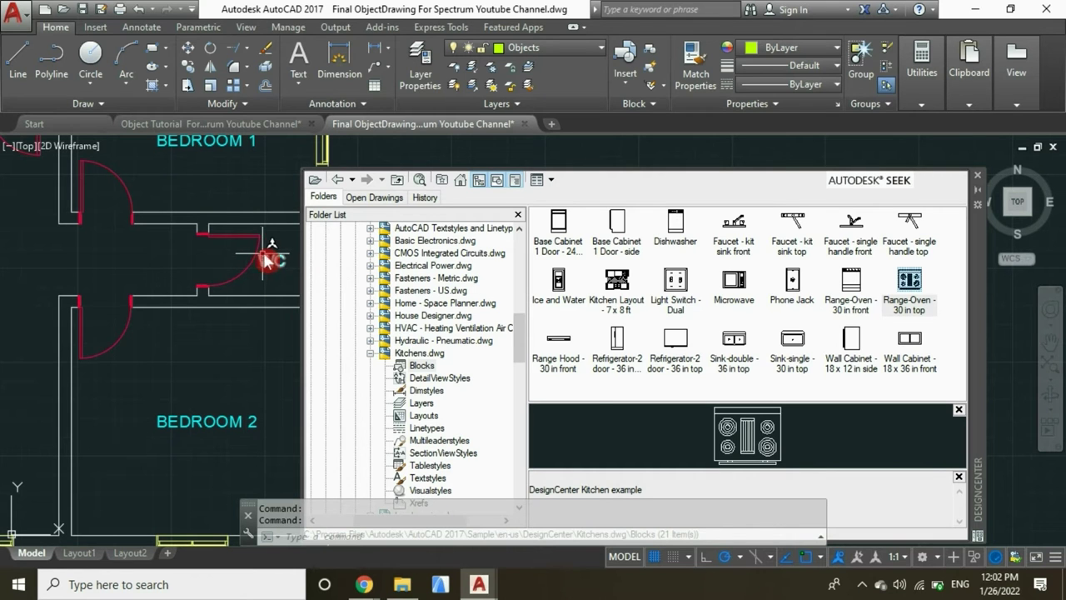
{"action": "left_click", "coordinate": [377, 347]}
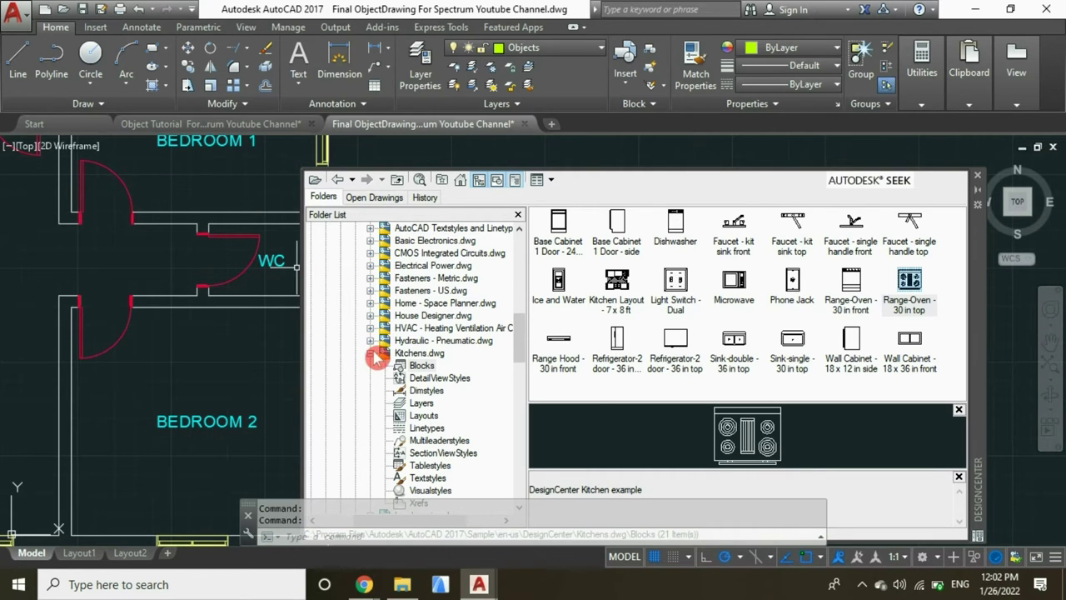
{"action": "left_click", "coordinate": [373, 354]}
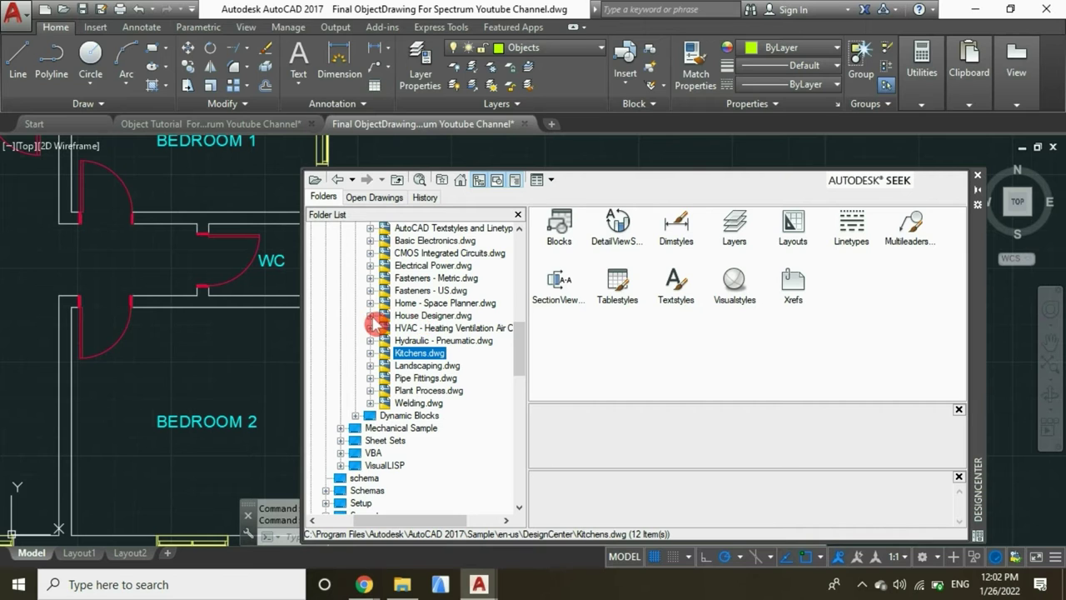
{"action": "left_click", "coordinate": [371, 317]}
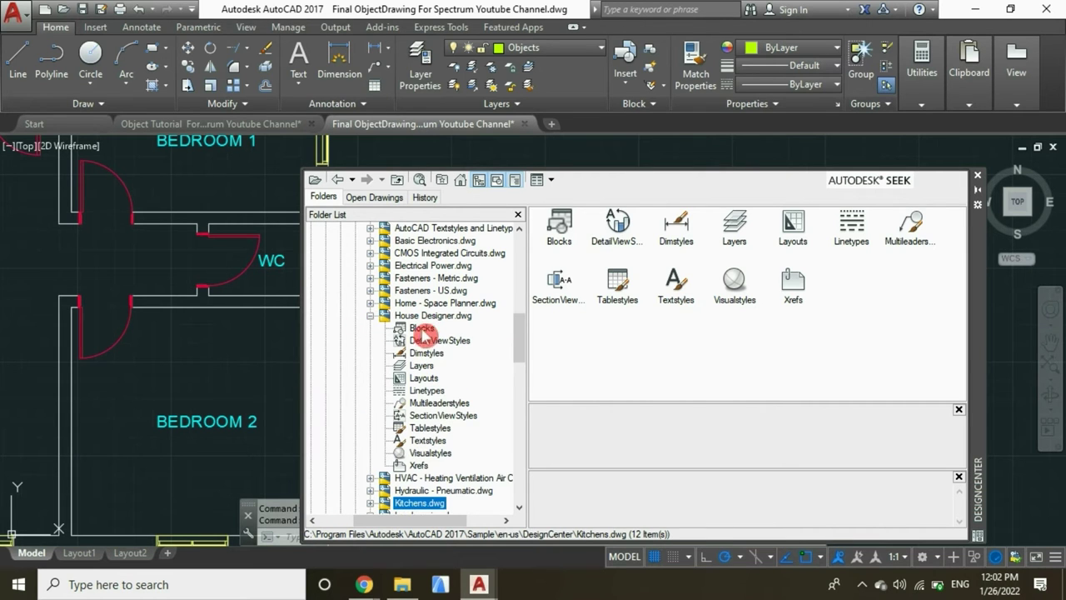
{"action": "left_click", "coordinate": [421, 328]}
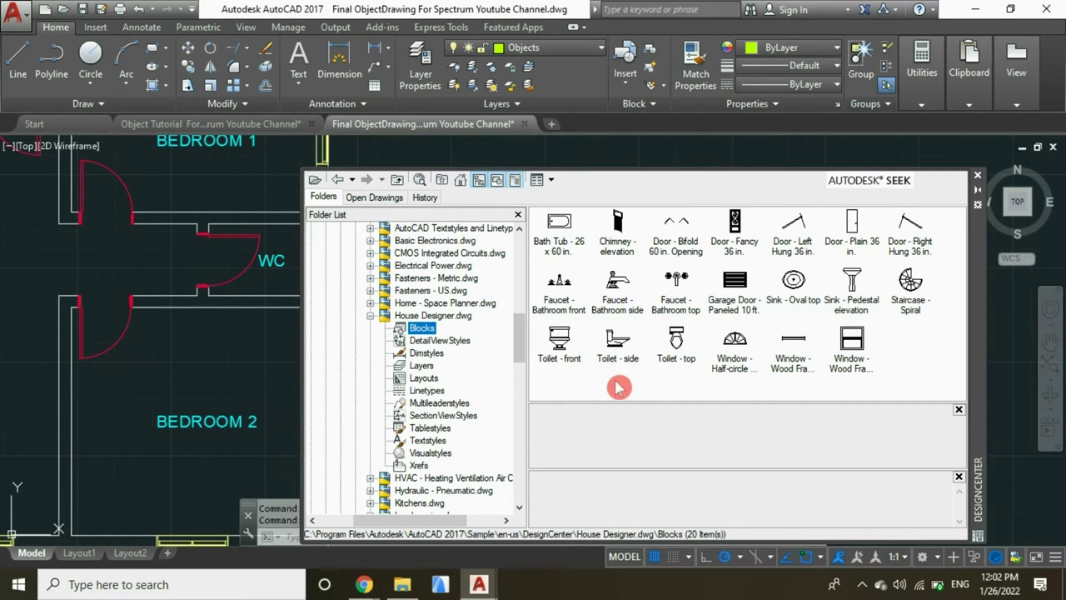
- Insert the Toilet - top block above the range-oven outside the plan, and close DesignCenter
{"action": "left_click", "coordinate": [678, 339]}
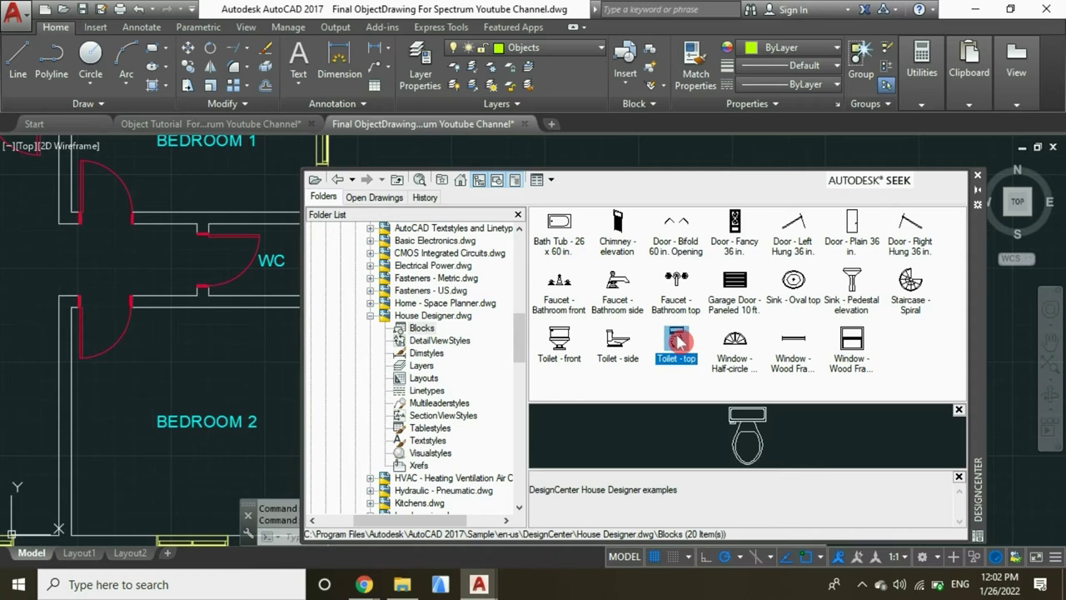
{"action": "scroll", "coordinate": [241, 335], "scroll_direction": "down", "scroll_amount": 4}
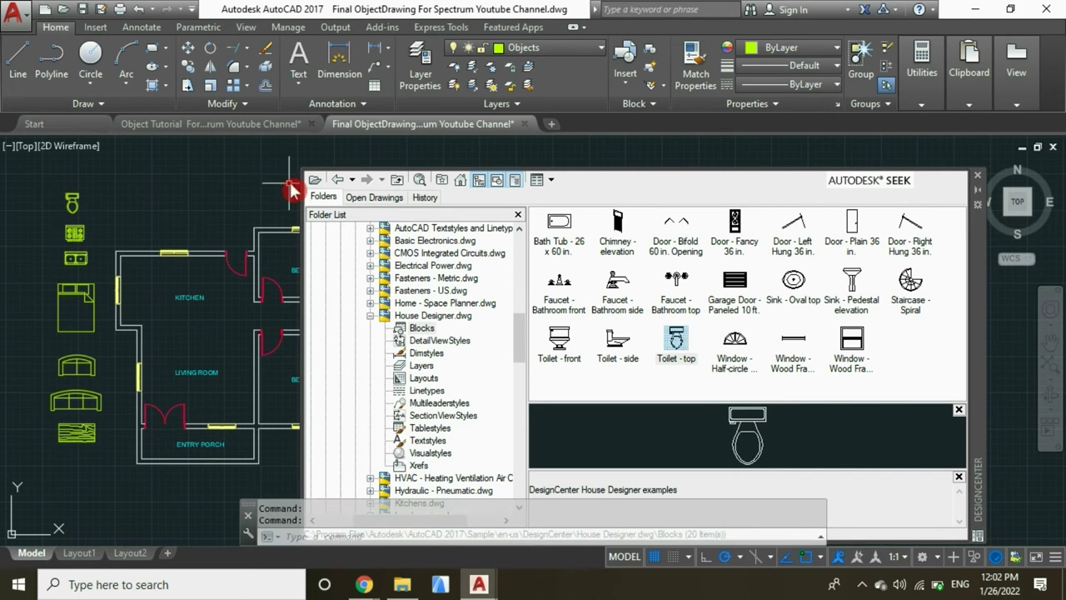
{"action": "left_click", "coordinate": [980, 181]}
{"action": "scroll", "coordinate": [874, 307], "scroll_direction": "down", "scroll_amount": 2}
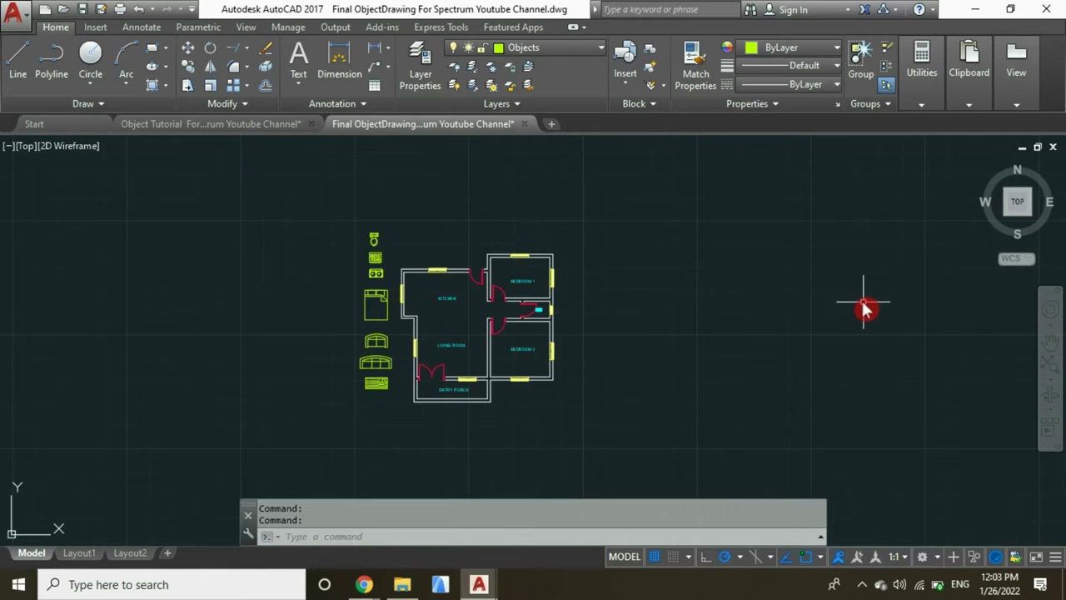
- Move the three-seat sofa by its lower-right corner into the living room, against the wall shared with Bedroom 2
{"action": "scroll", "coordinate": [399, 352], "scroll_direction": "up", "scroll_amount": 2}
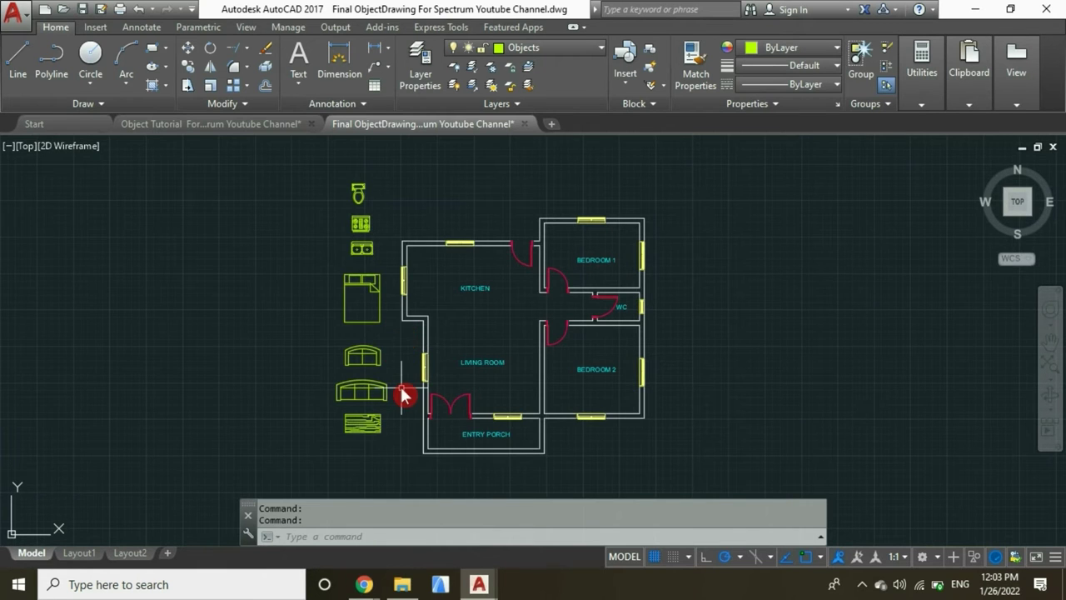
{"action": "scroll", "coordinate": [400, 397], "scroll_direction": "up", "scroll_amount": 2}
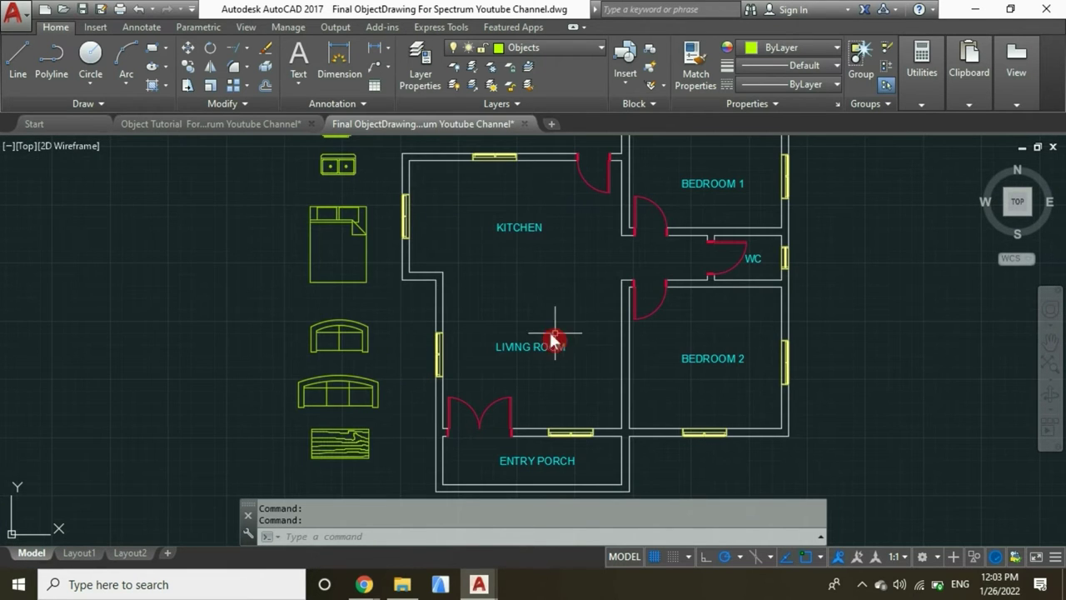
{"action": "left_click", "coordinate": [379, 391]}
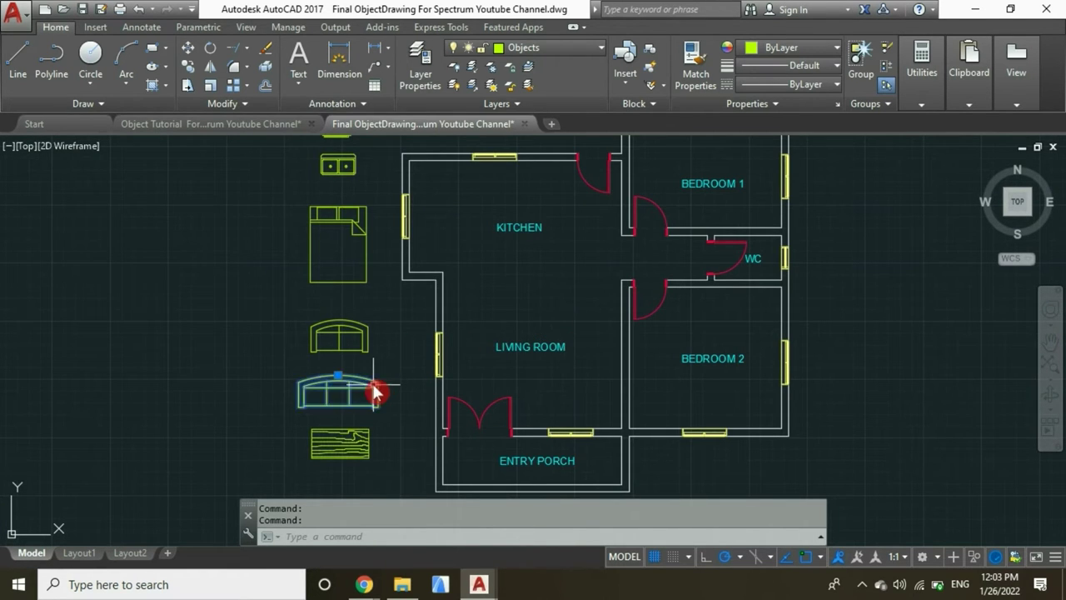
{"action": "right_click", "coordinate": [403, 333]}
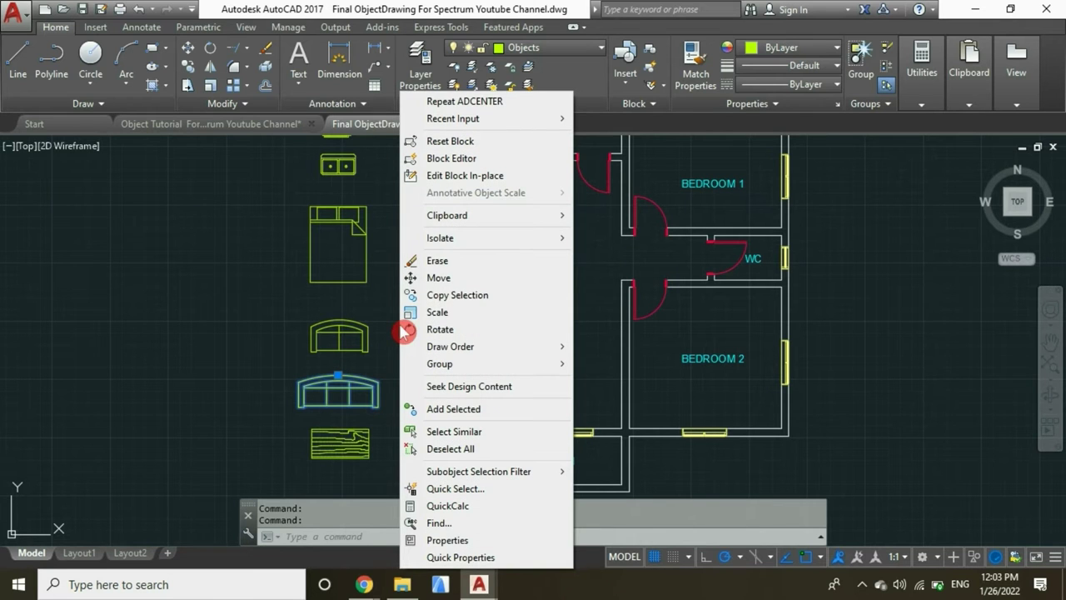
{"action": "left_click", "coordinate": [435, 281]}
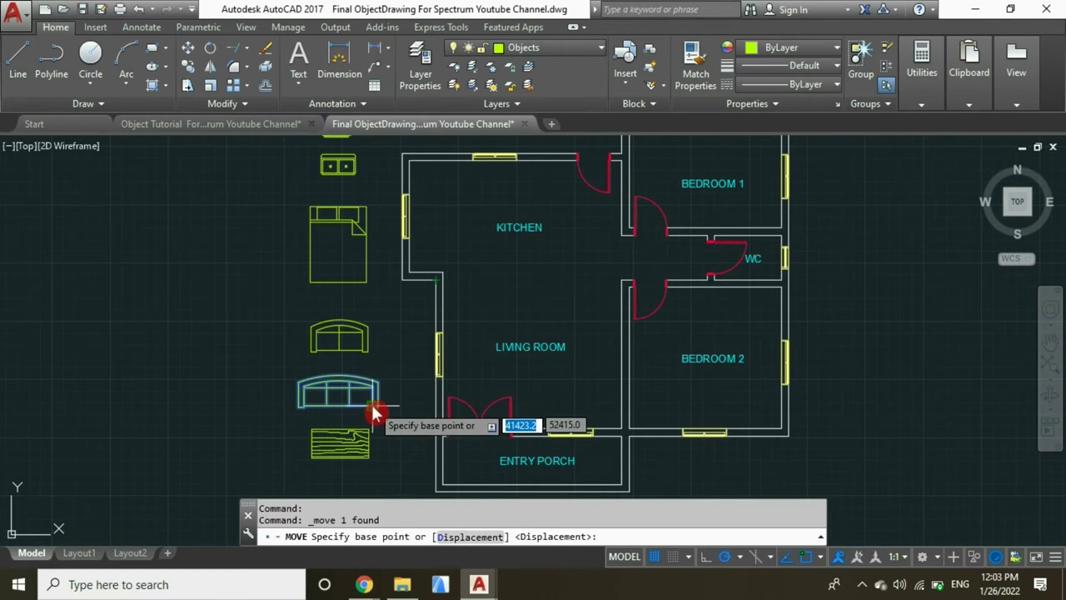
{"action": "scroll", "coordinate": [379, 409], "scroll_direction": "up", "scroll_amount": 3}
{"action": "left_click", "coordinate": [379, 408]}
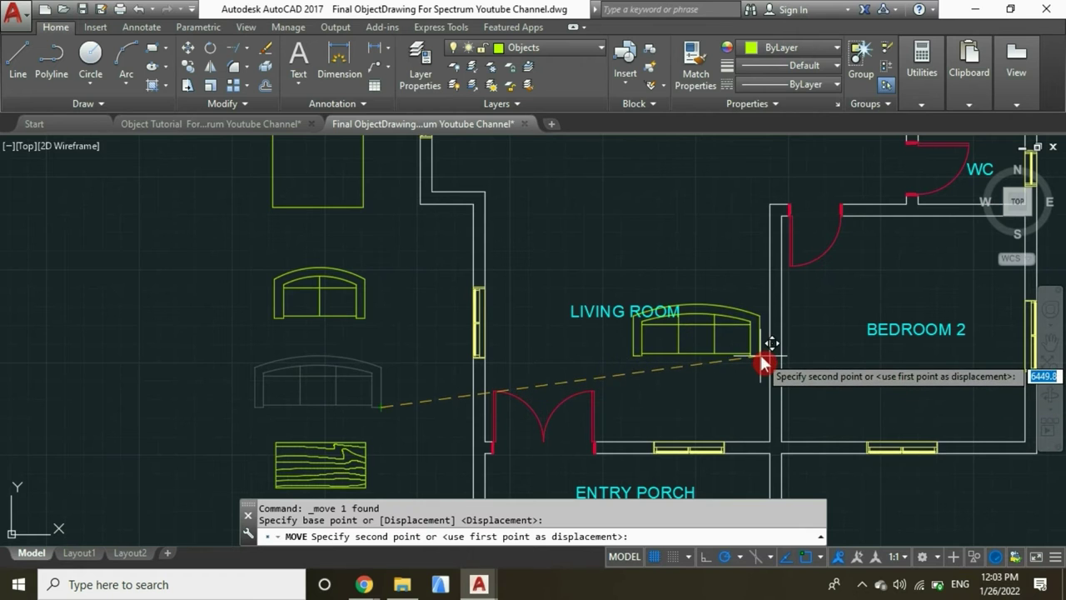
{"action": "left_click", "coordinate": [768, 323]}
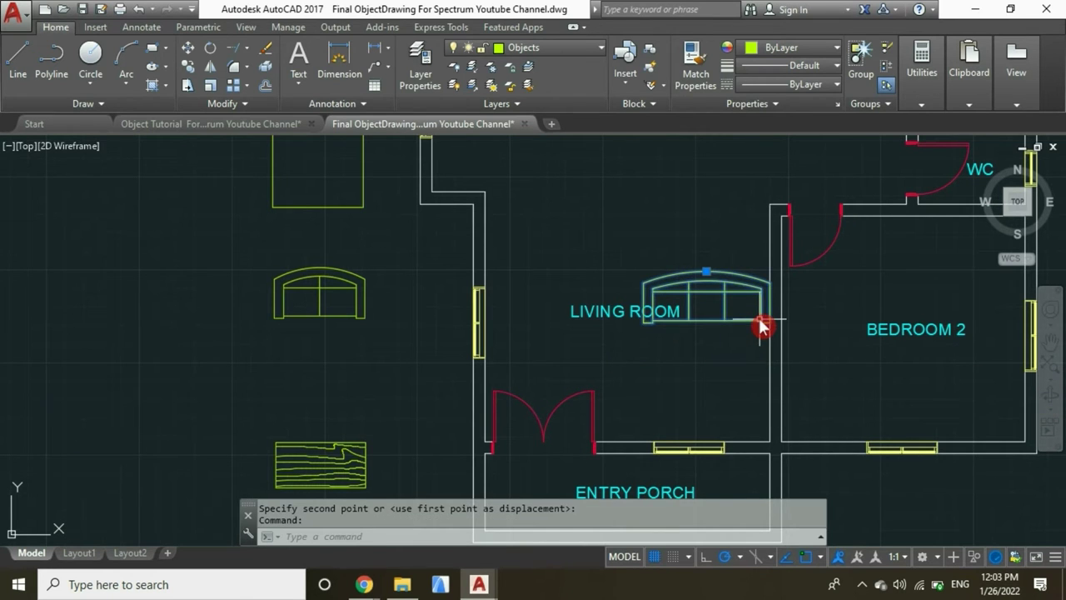
- Rotate the three-seat sofa 90° clockwise about its lower-right corner so its seats face the living room
{"action": "right_click", "coordinate": [745, 226]}
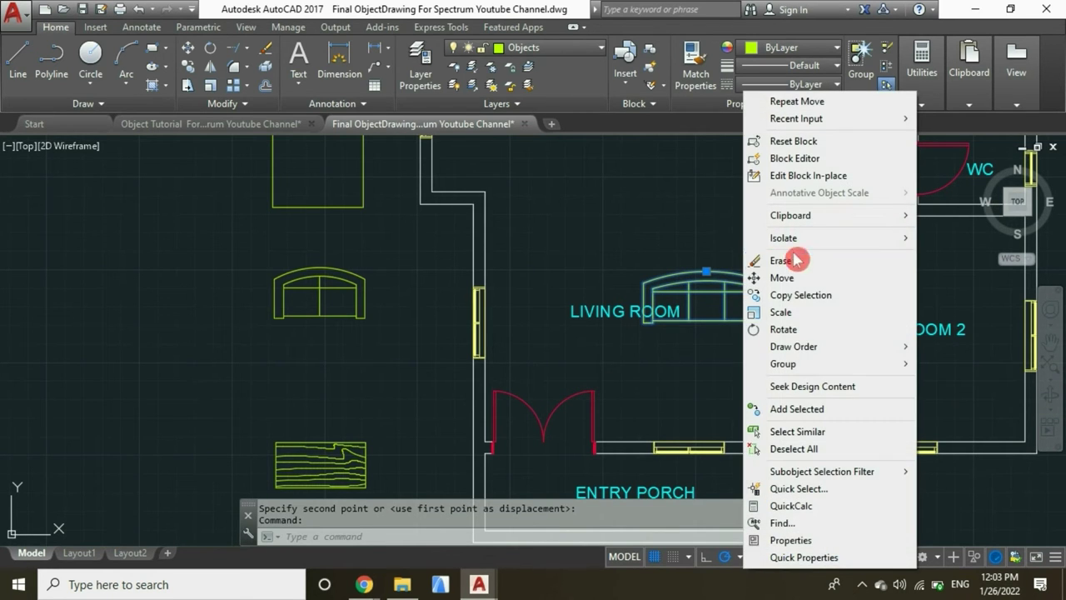
{"action": "left_click", "coordinate": [786, 329]}
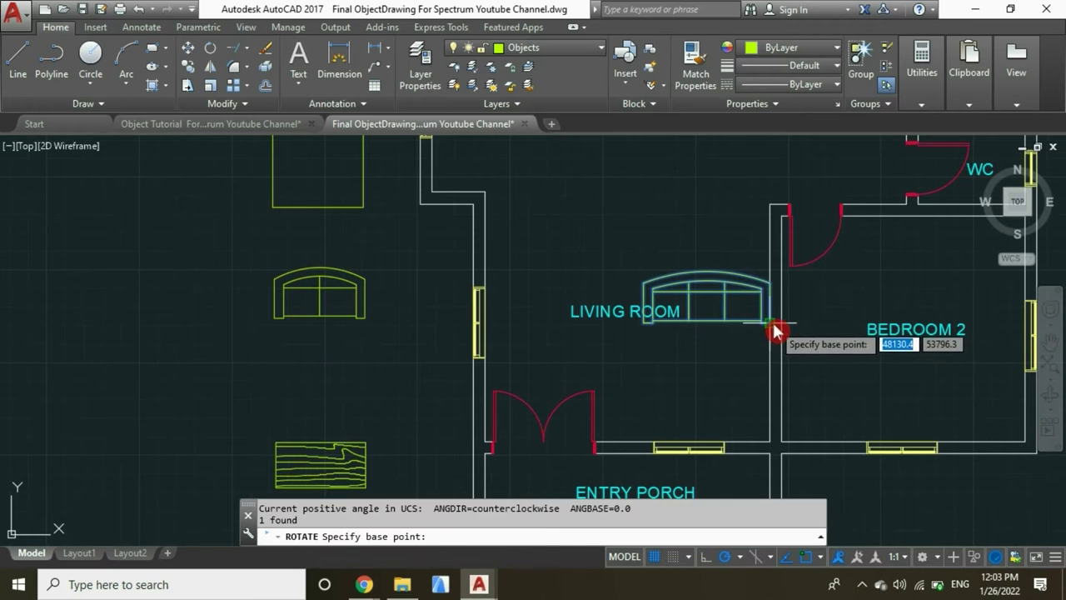
{"action": "left_click", "coordinate": [774, 334]}
{"action": "left_click", "coordinate": [778, 335]}
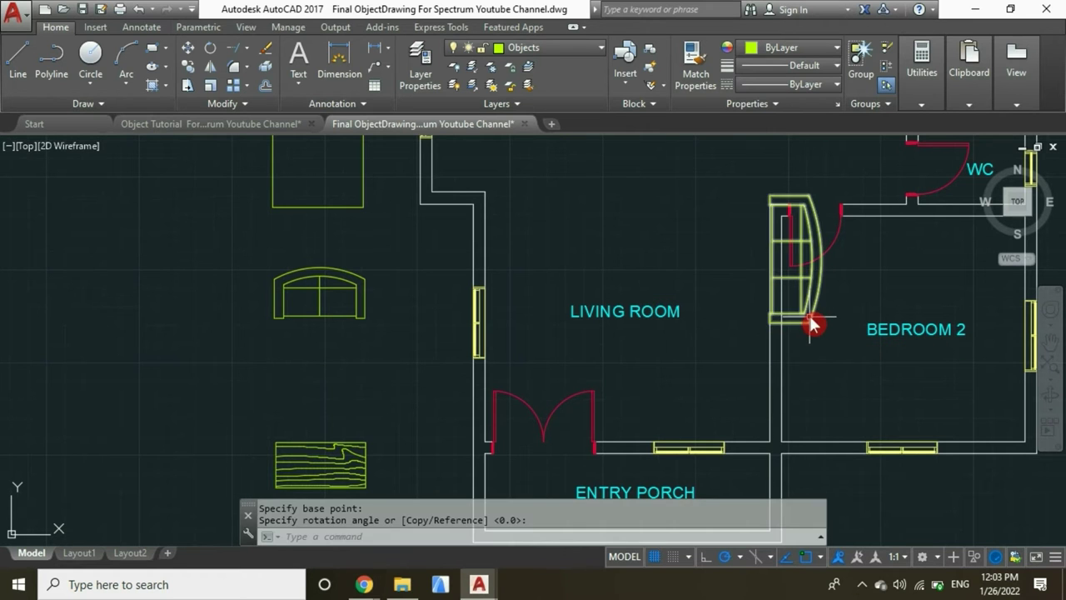
- Move the rotated three-seat sofa off the wall into the living room, with its back alongside the Bedroom 2 wall
{"action": "left_click", "coordinate": [809, 320]}
{"action": "right_click", "coordinate": [809, 333]}
{"action": "left_click", "coordinate": [821, 279]}
{"action": "left_click", "coordinate": [802, 325]}
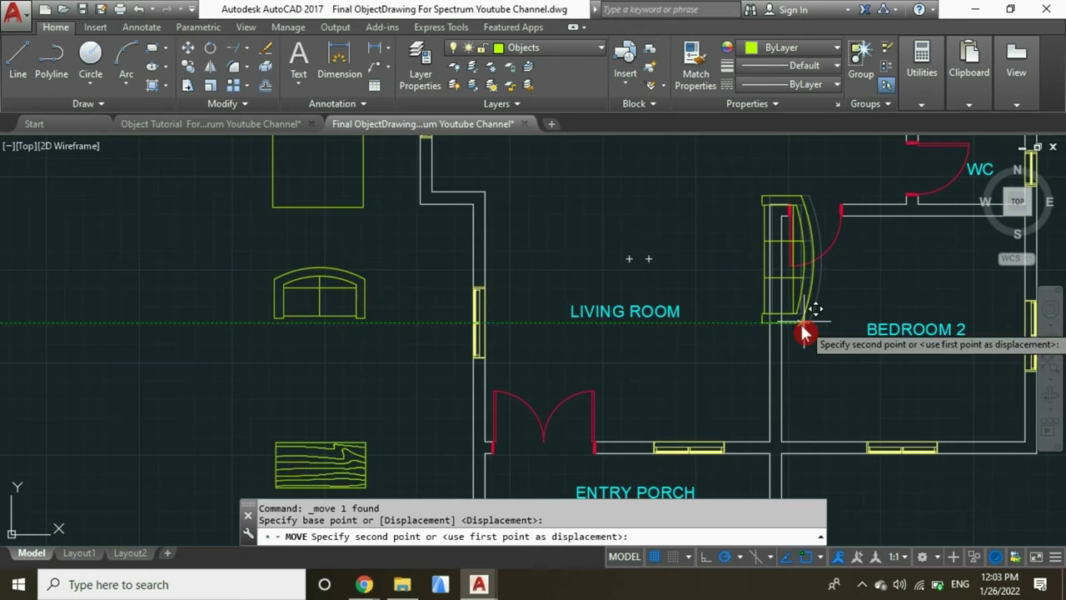
{"action": "left_click", "coordinate": [751, 383]}
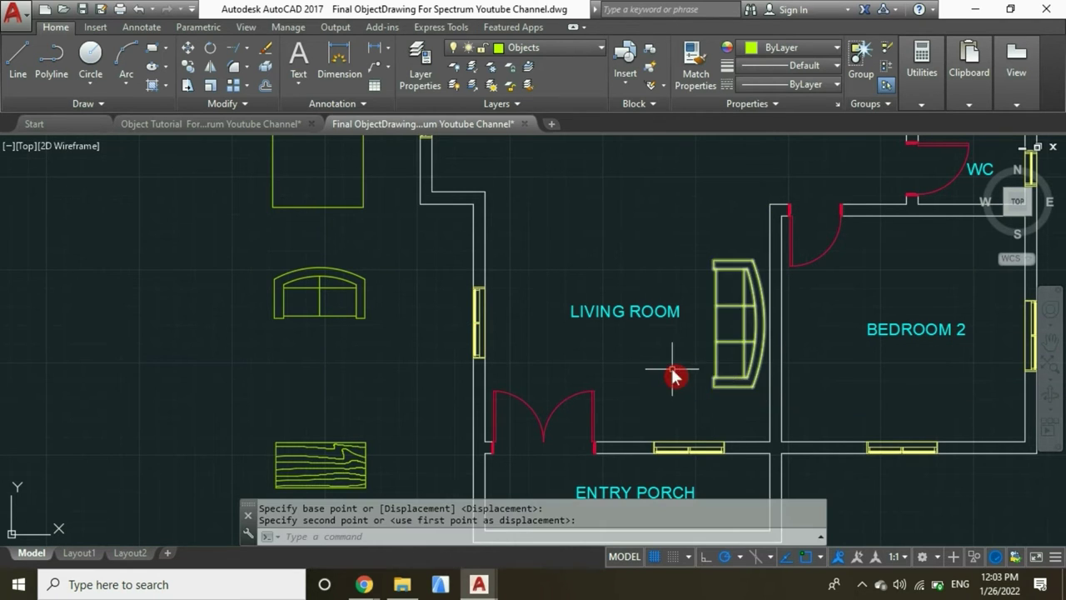
- Move the loveseat by its lower-right corner into the living room, just above and to the left of the three-seat sofa
{"action": "left_click", "coordinate": [361, 318]}
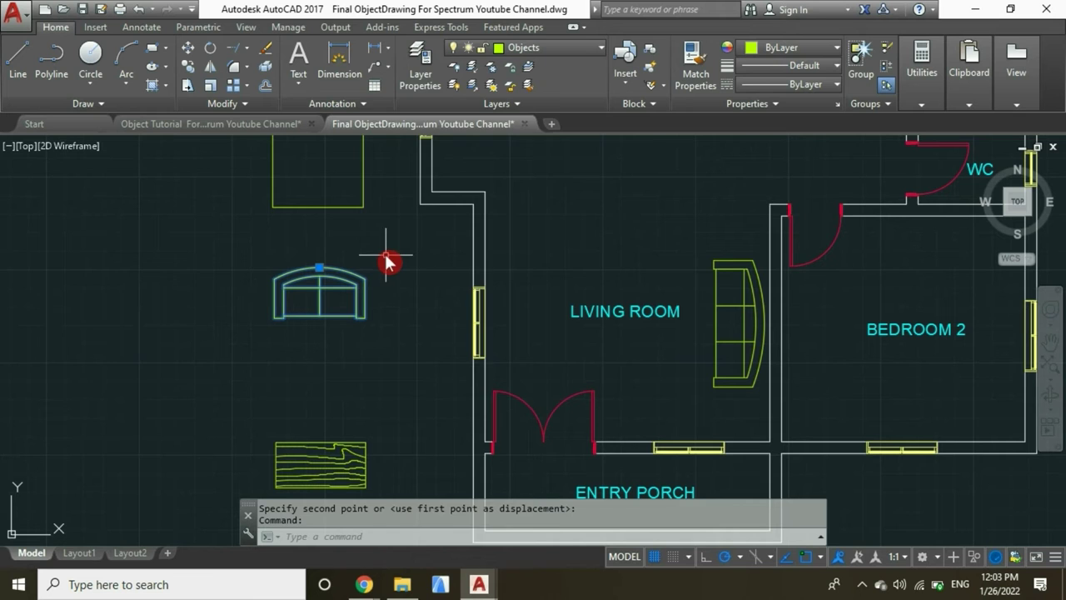
{"action": "right_click", "coordinate": [390, 261]}
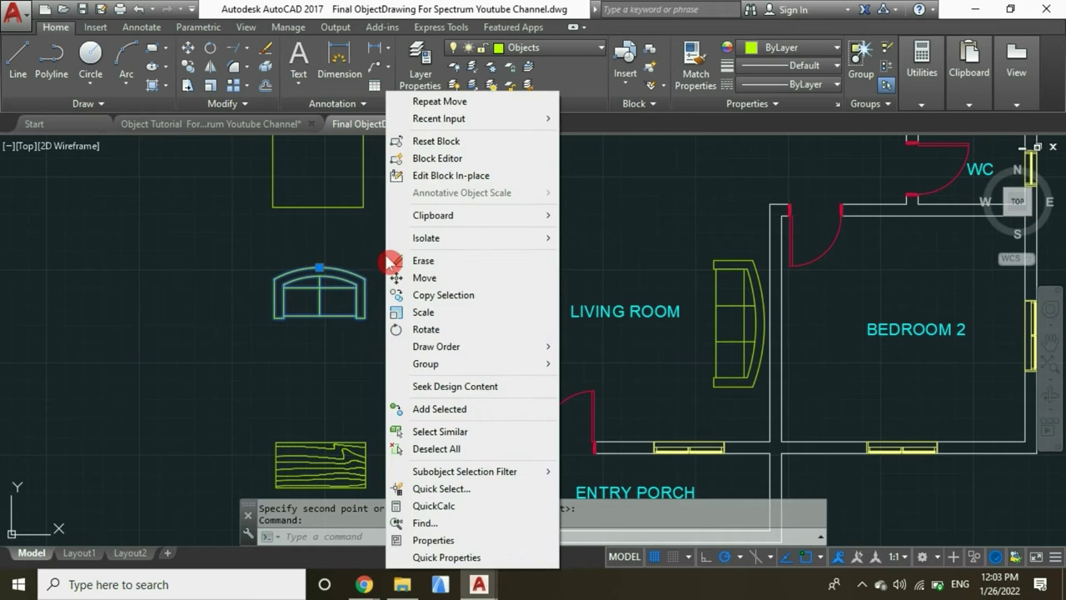
{"action": "left_click", "coordinate": [364, 317]}
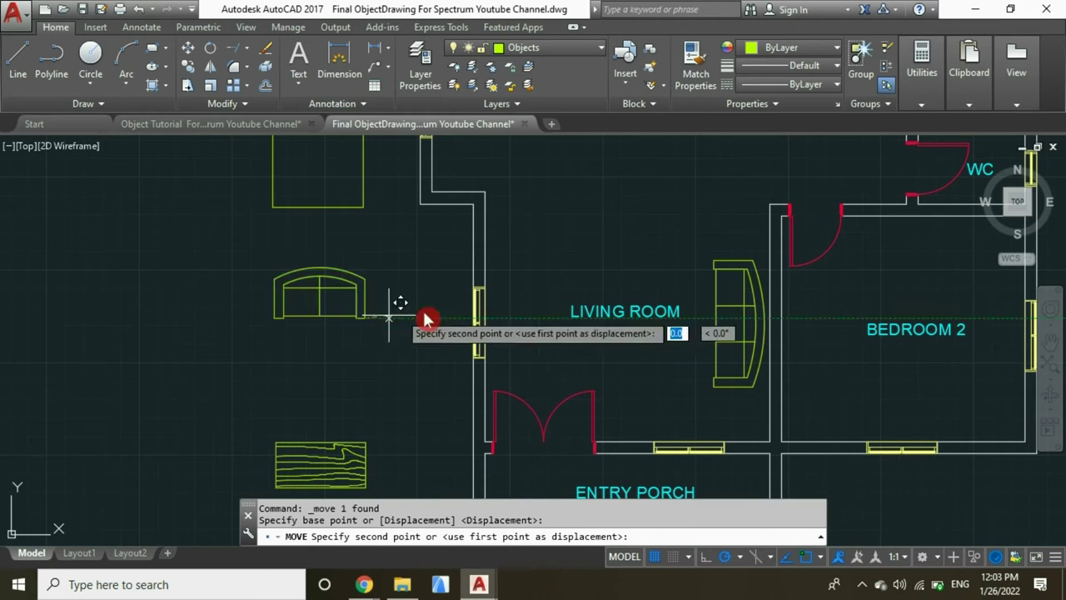
{"action": "left_click", "coordinate": [707, 248]}
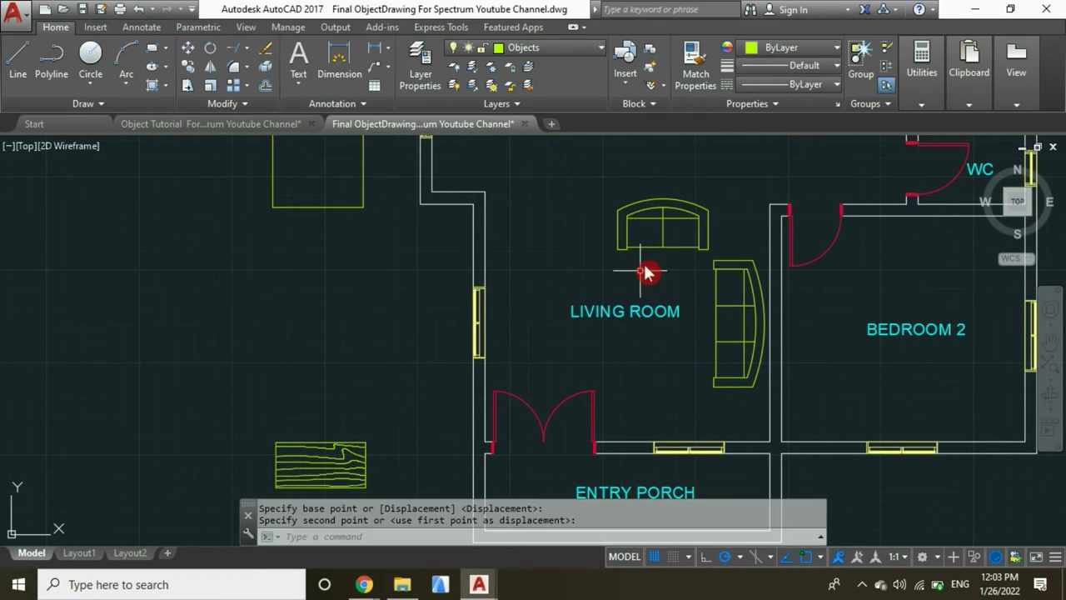
- Mirror the loveseat across a horizontal line along its front edge, keeping the source object
{"action": "left_click", "coordinate": [677, 219]}
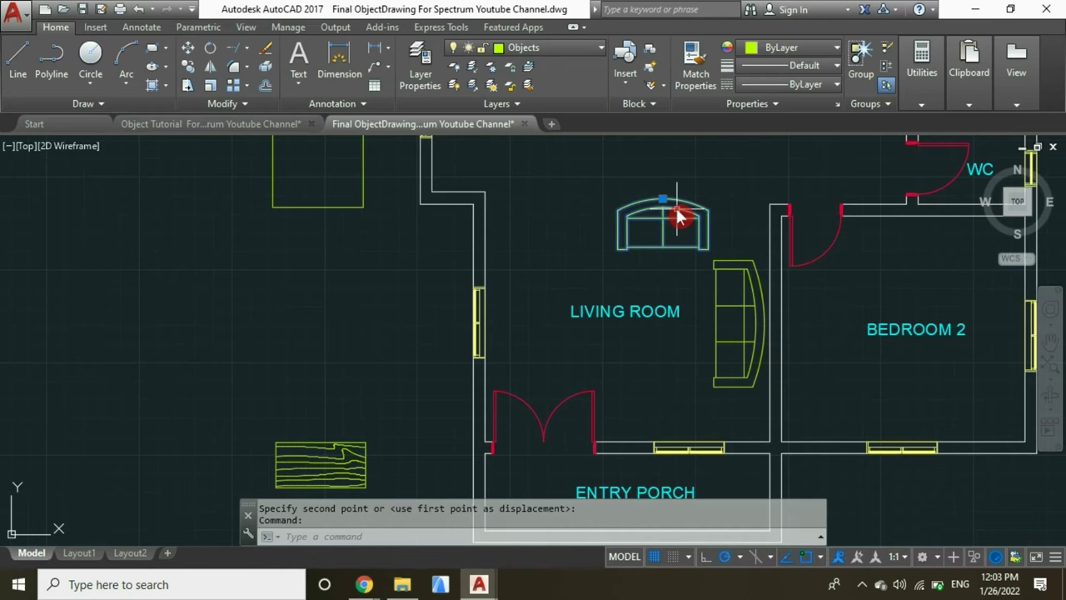
{"action": "right_click", "coordinate": [572, 188]}
{"action": "left_click", "coordinate": [548, 188]}
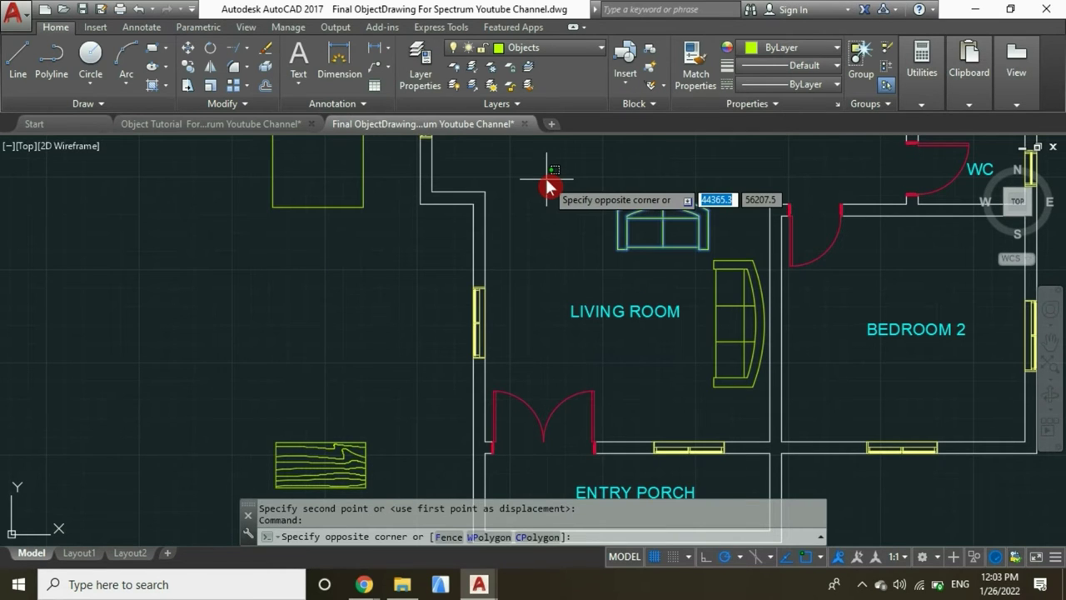
{"action": "key", "text": "Escape"}
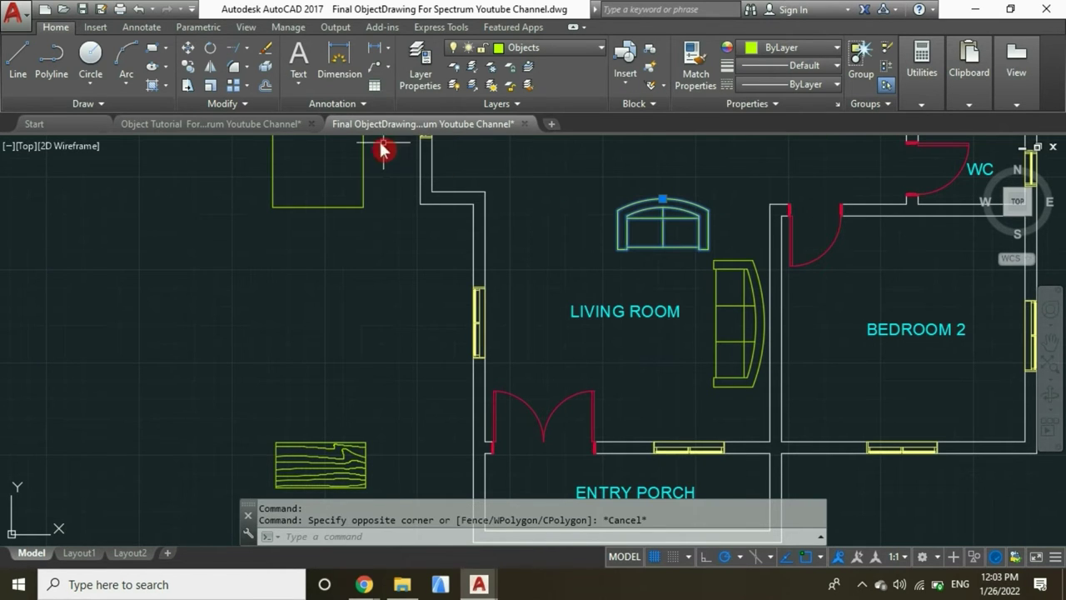
{"action": "left_click", "coordinate": [209, 75]}
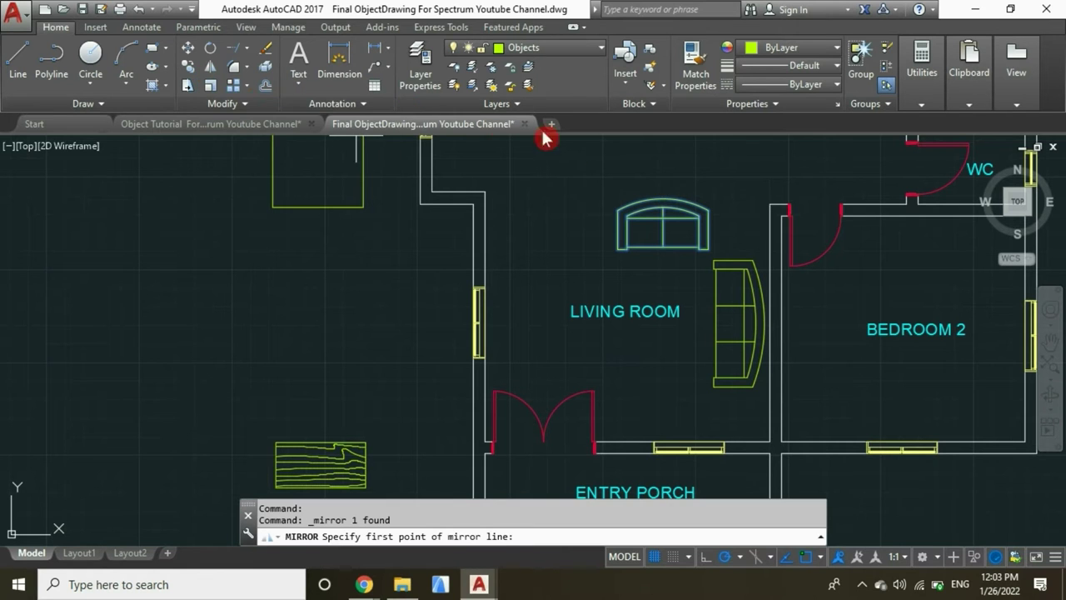
{"action": "left_click", "coordinate": [707, 249]}
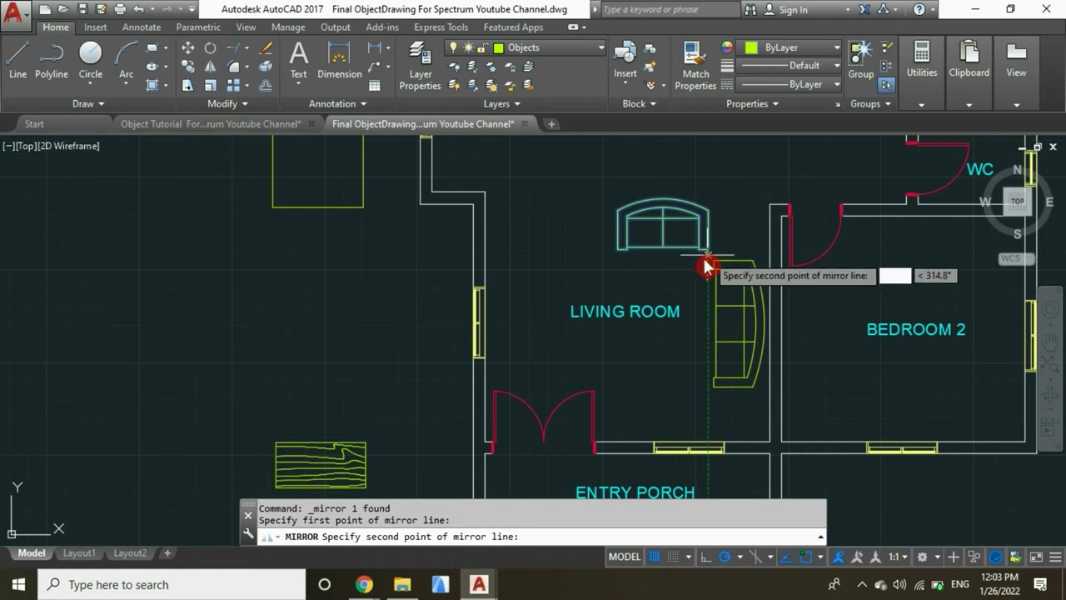
{"action": "left_click", "coordinate": [620, 258]}
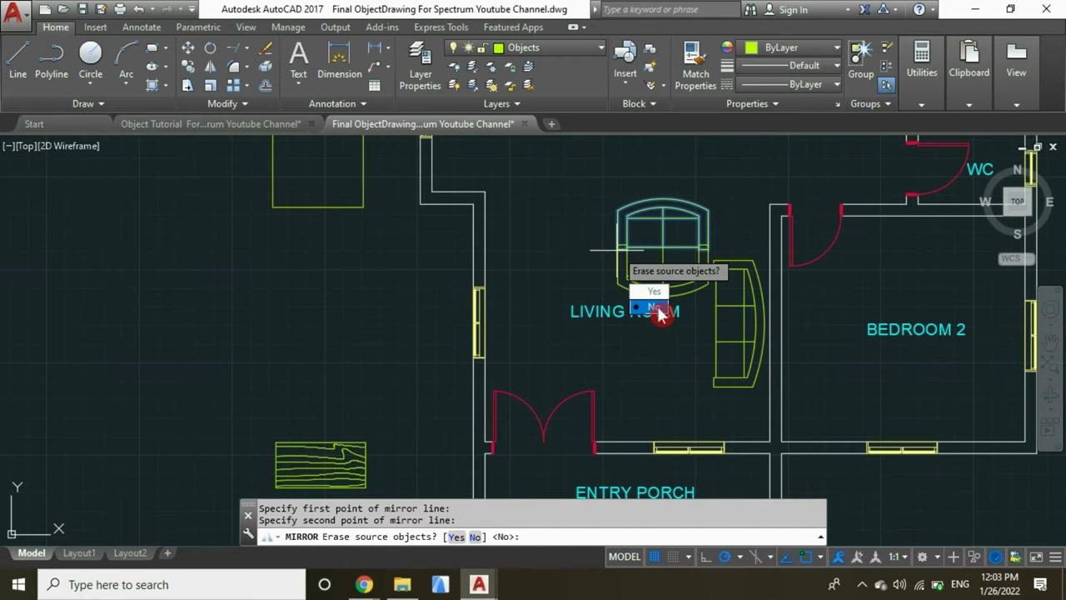
{"action": "left_click", "coordinate": [658, 308]}
- Move the mirrored loveseat straight down to the window in the living room's lower wall, facing the first loveseat
{"action": "right_click", "coordinate": [589, 208]}
{"action": "left_click", "coordinate": [608, 279]}
{"action": "left_click", "coordinate": [654, 280]}
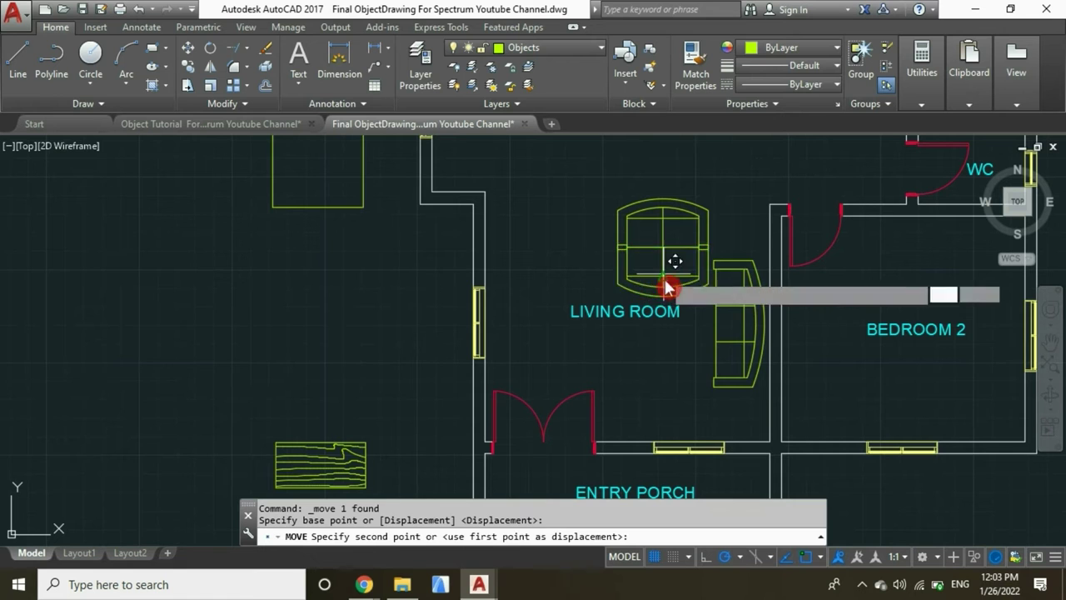
{"action": "left_click", "coordinate": [665, 424]}
- Move the three-seat sofa slightly upward along the Bedroom 2 wall to center it between the two loveseats
{"action": "left_click", "coordinate": [719, 288]}
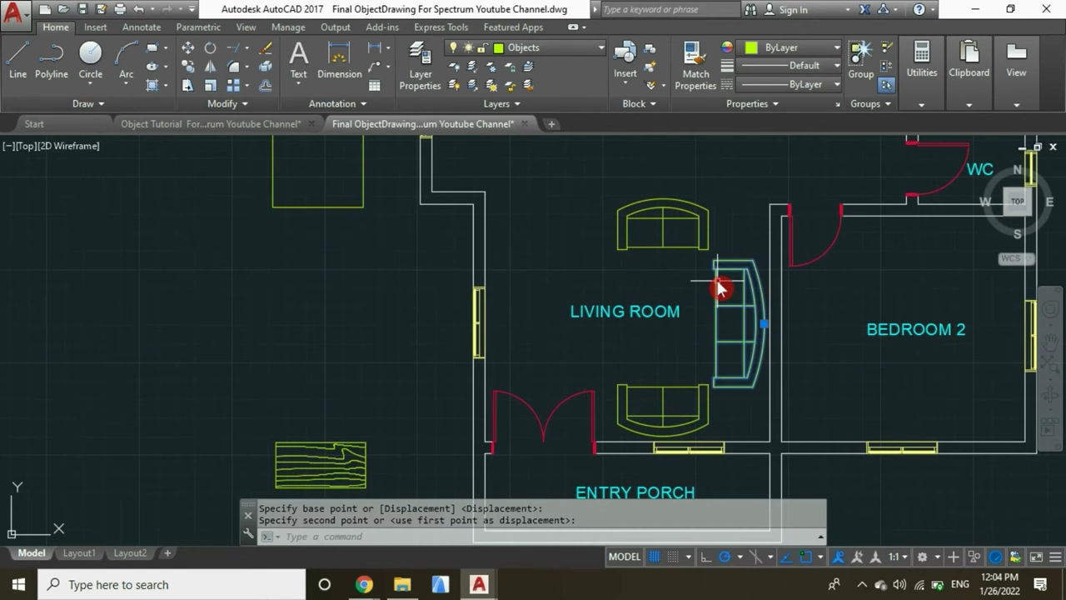
{"action": "right_click", "coordinate": [729, 288]}
{"action": "left_click", "coordinate": [744, 279]}
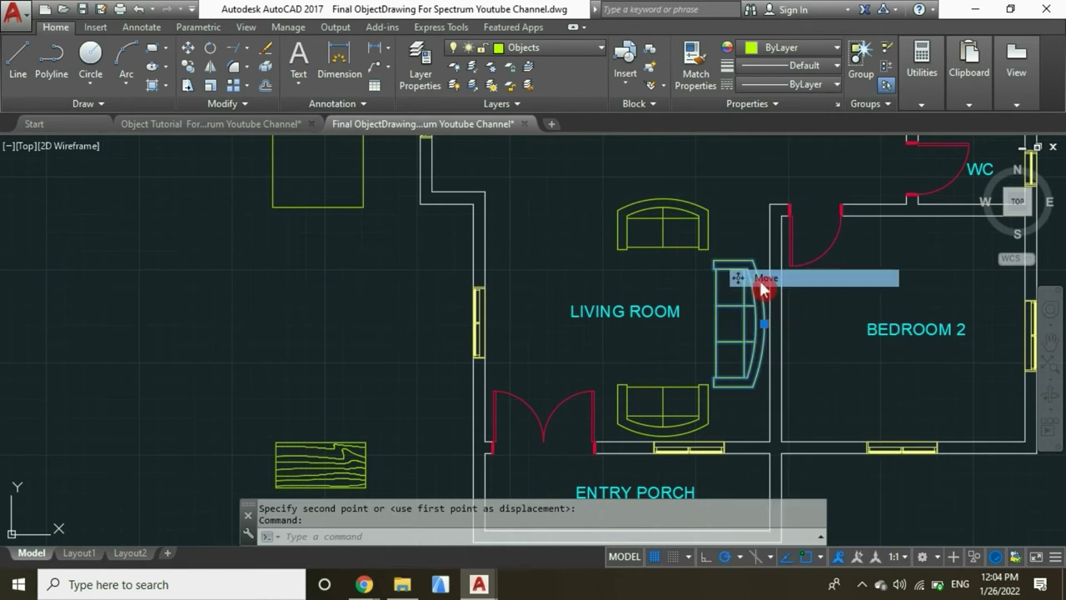
{"action": "left_click", "coordinate": [734, 328]}
{"action": "left_click", "coordinate": [738, 322]}
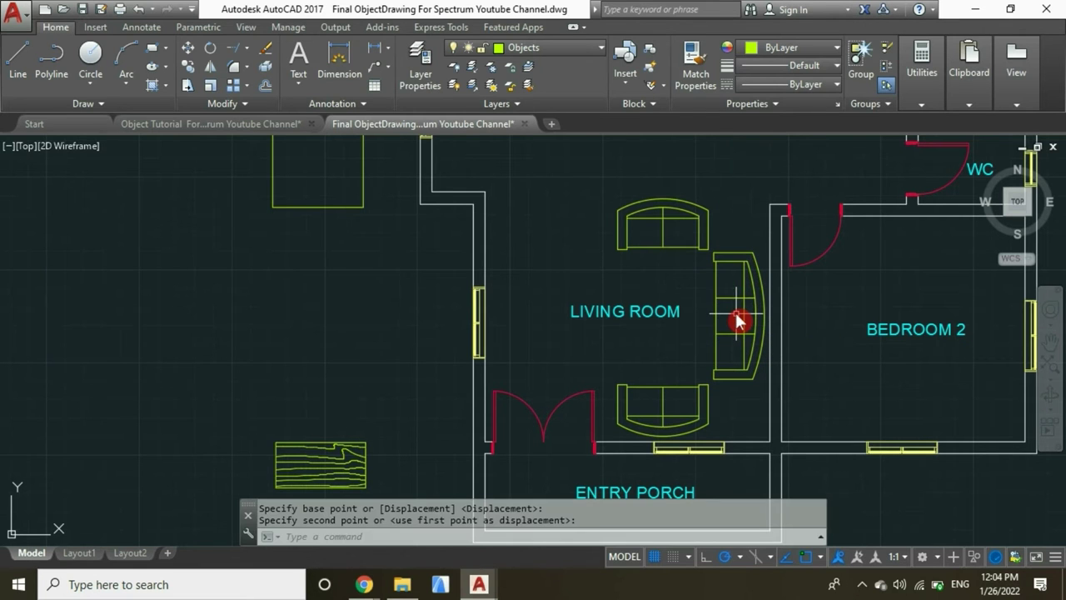
{"action": "key", "text": "Escape"}
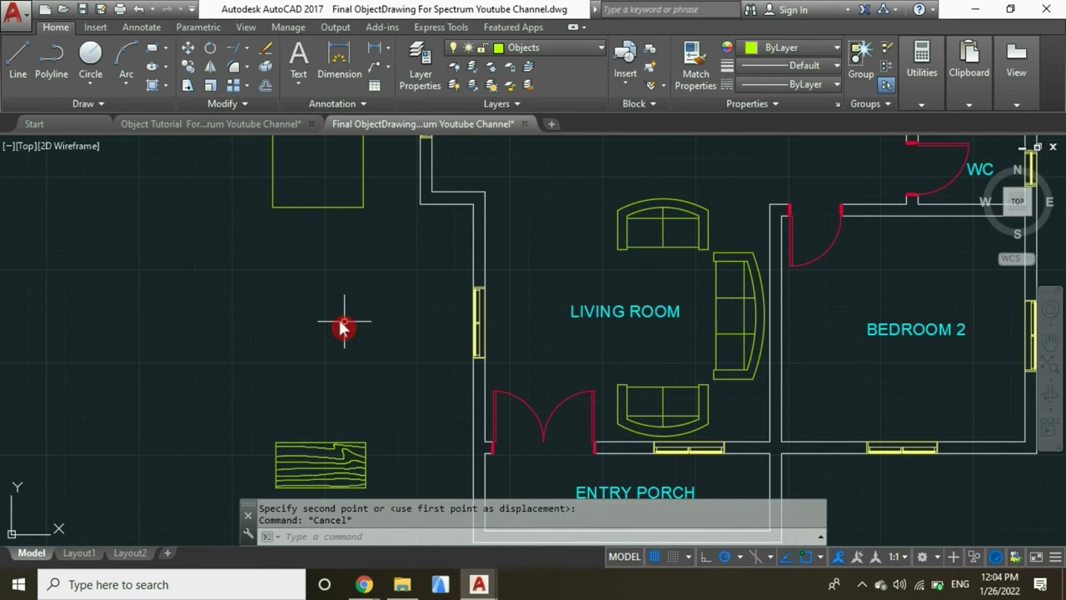
- Move the wood coffee table from outside the plan into the living room, between the two loveseats
{"action": "scroll", "coordinate": [341, 329], "scroll_direction": "down", "scroll_amount": 4}
{"action": "scroll", "coordinate": [336, 357], "scroll_direction": "up", "scroll_amount": 2}
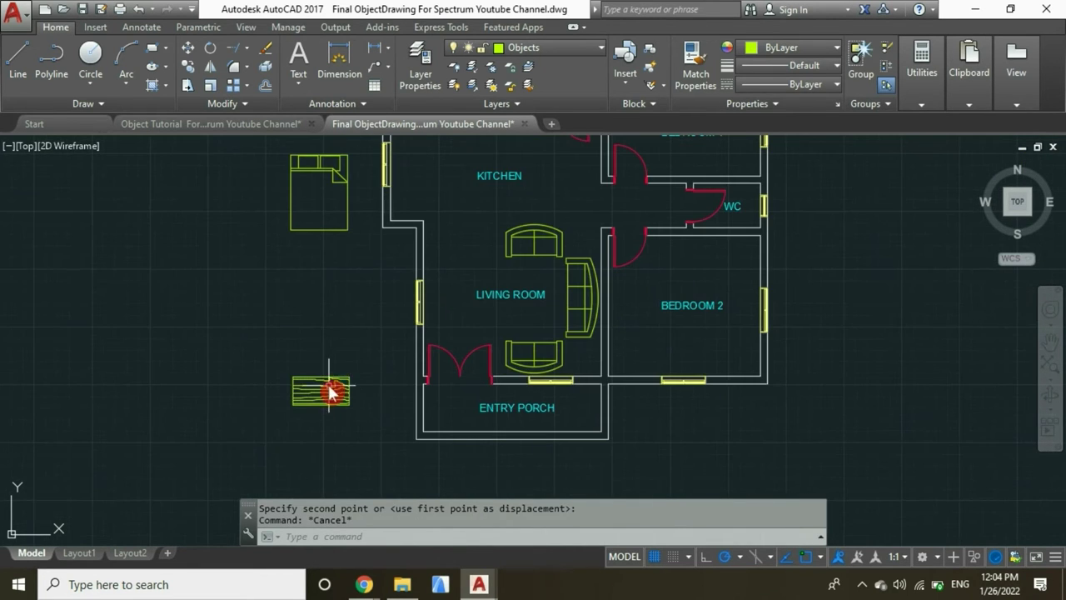
{"action": "right_click", "coordinate": [302, 323]}
{"action": "left_click", "coordinate": [302, 279]}
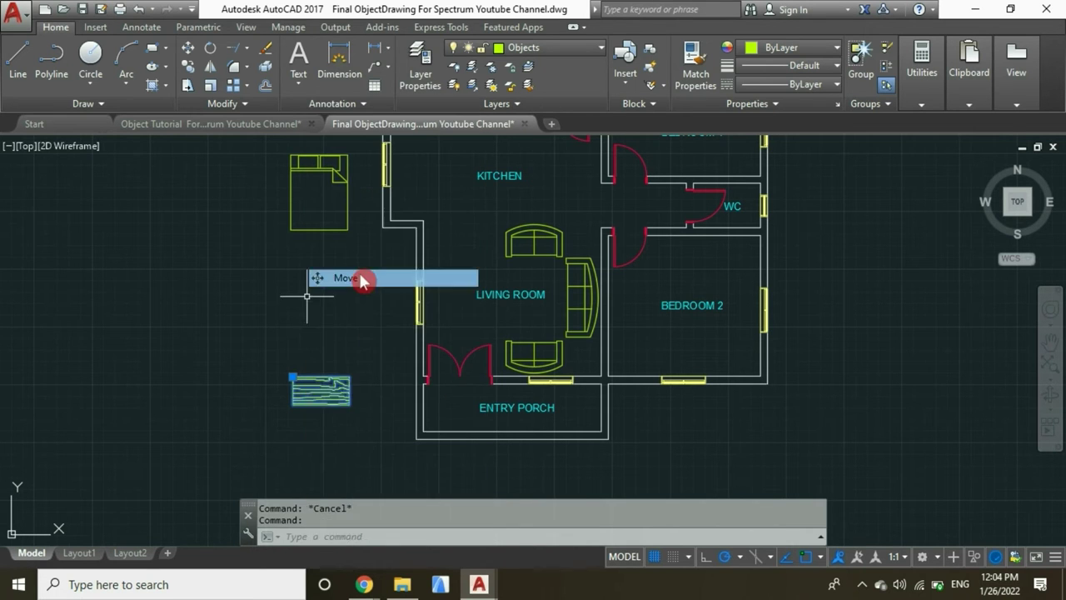
{"action": "left_click", "coordinate": [318, 409]}
{"action": "scroll", "coordinate": [490, 300], "scroll_direction": "up", "scroll_amount": 3}
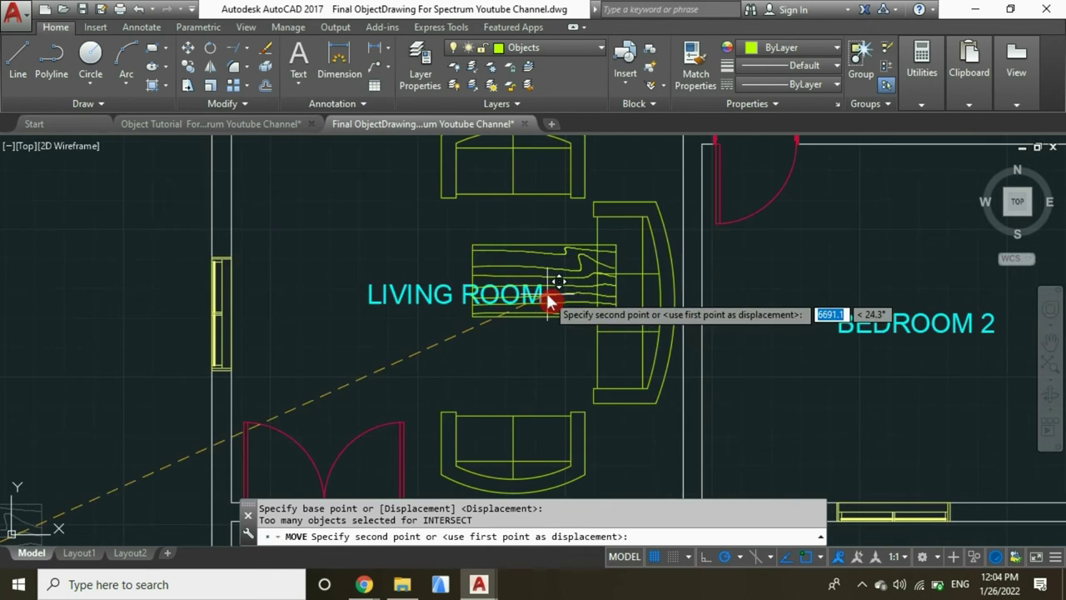
{"action": "left_click", "coordinate": [504, 302]}
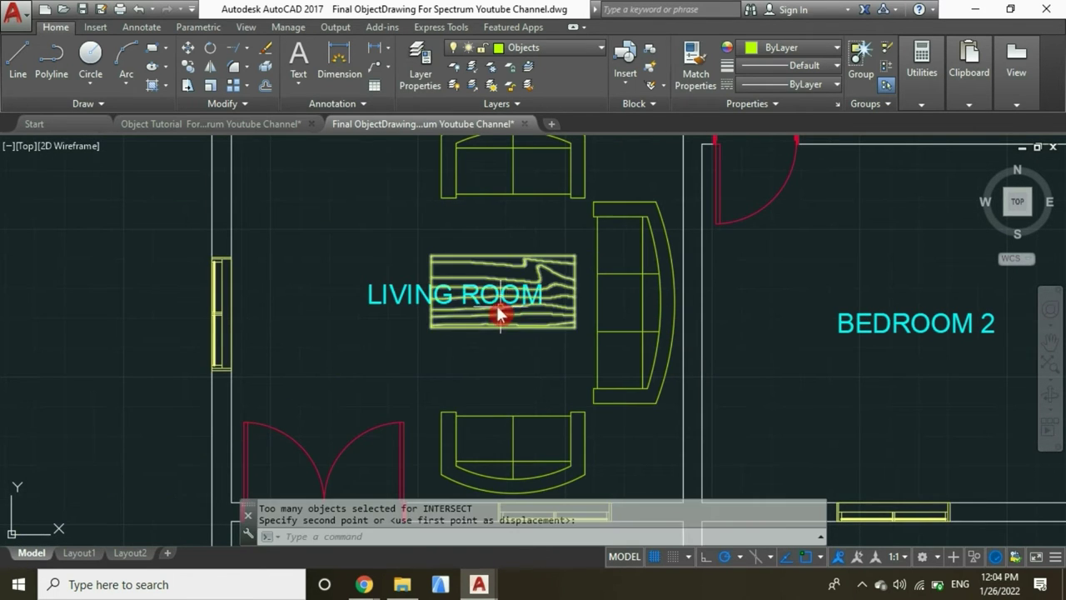
- Rotate the coffee table 270° about its lower-right corner so its long side runs vertically
{"action": "left_click", "coordinate": [460, 268]}
{"action": "right_click", "coordinate": [392, 223]}
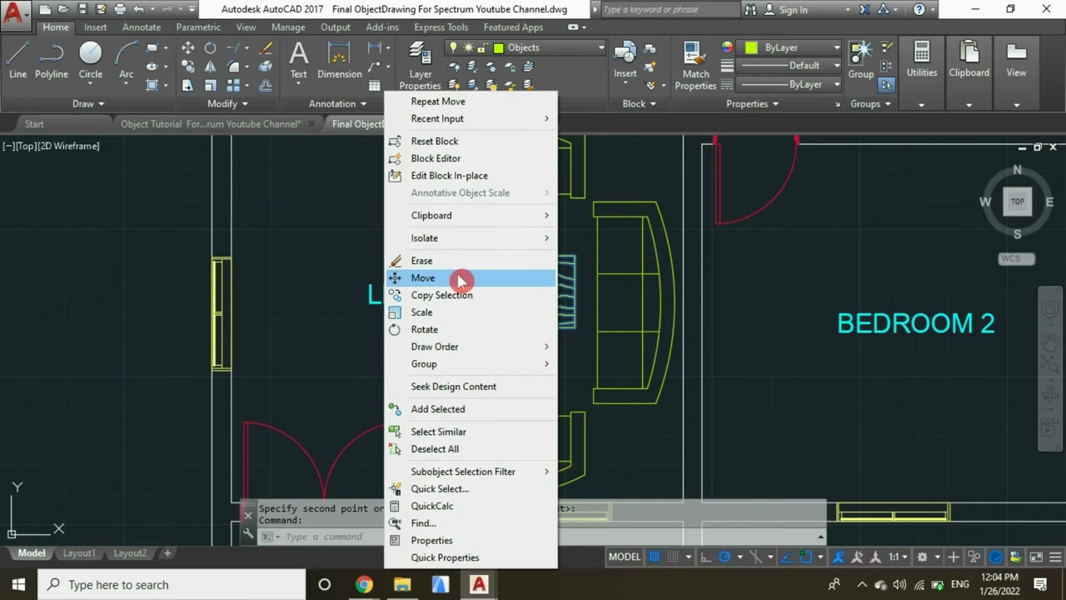
{"action": "left_click", "coordinate": [450, 329]}
{"action": "left_click", "coordinate": [575, 329]}
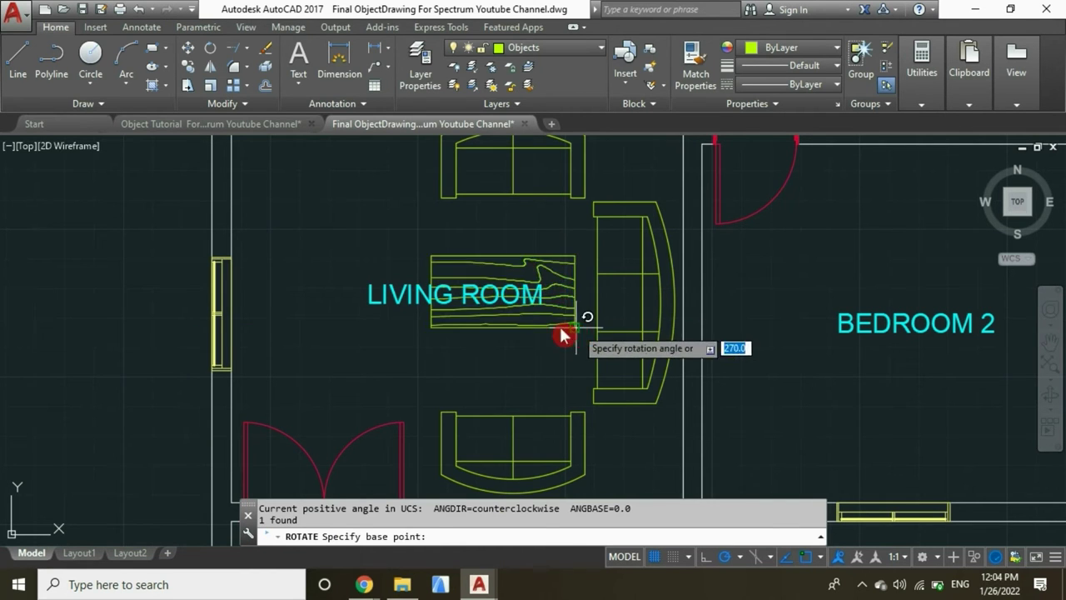
{"action": "left_click", "coordinate": [580, 367]}
- Move the rotated coffee table off the three-seat sofa to the middle of the space between the two loveseats
{"action": "left_click", "coordinate": [636, 198]}
{"action": "right_click", "coordinate": [647, 190]}
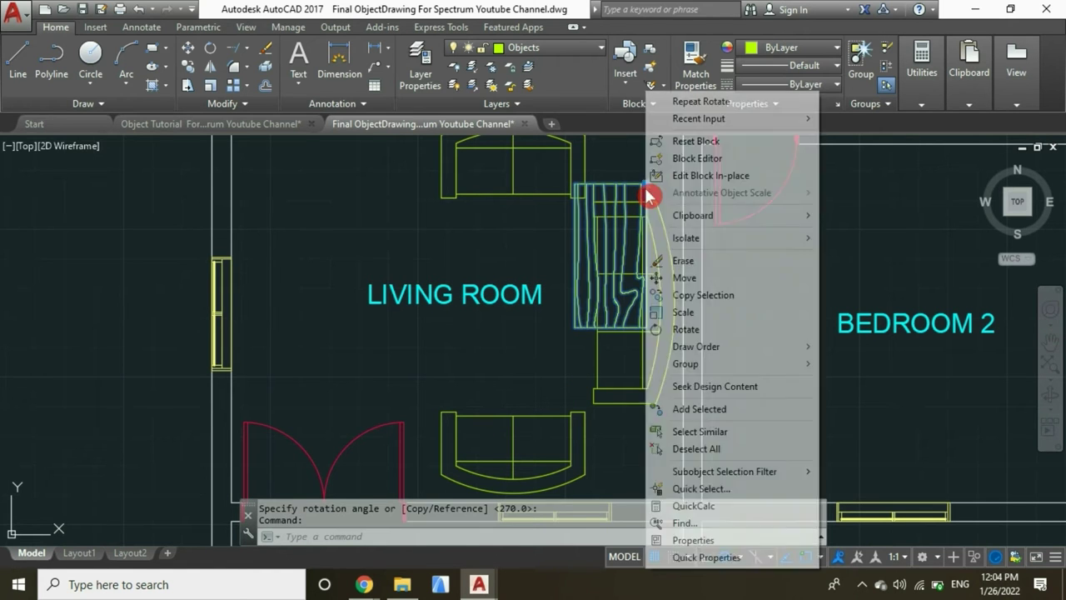
{"action": "left_click", "coordinate": [696, 279]}
{"action": "left_click", "coordinate": [616, 252]}
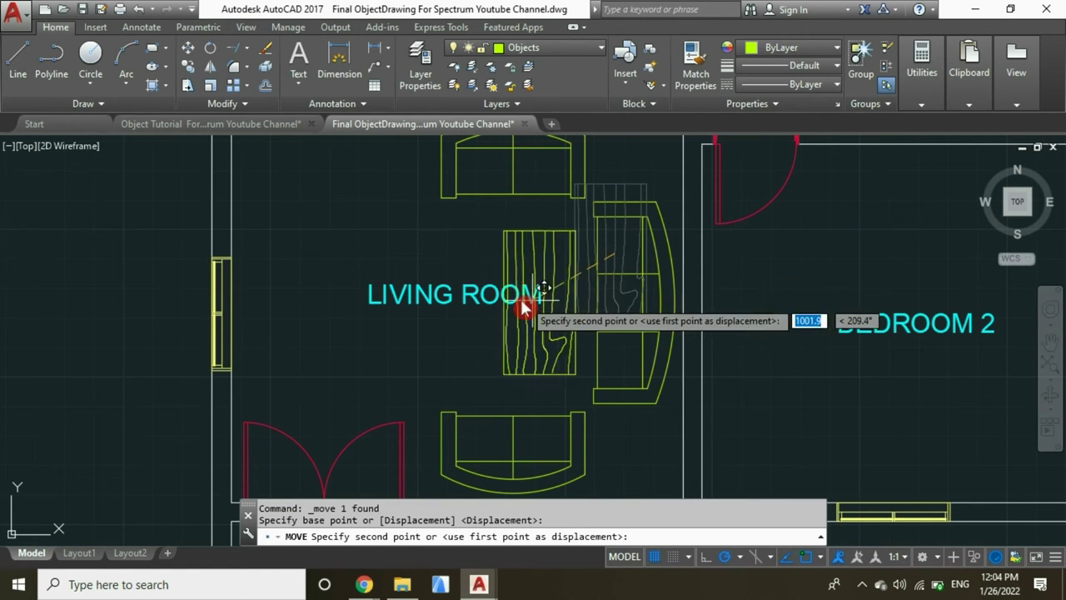
{"action": "left_click", "coordinate": [521, 288]}
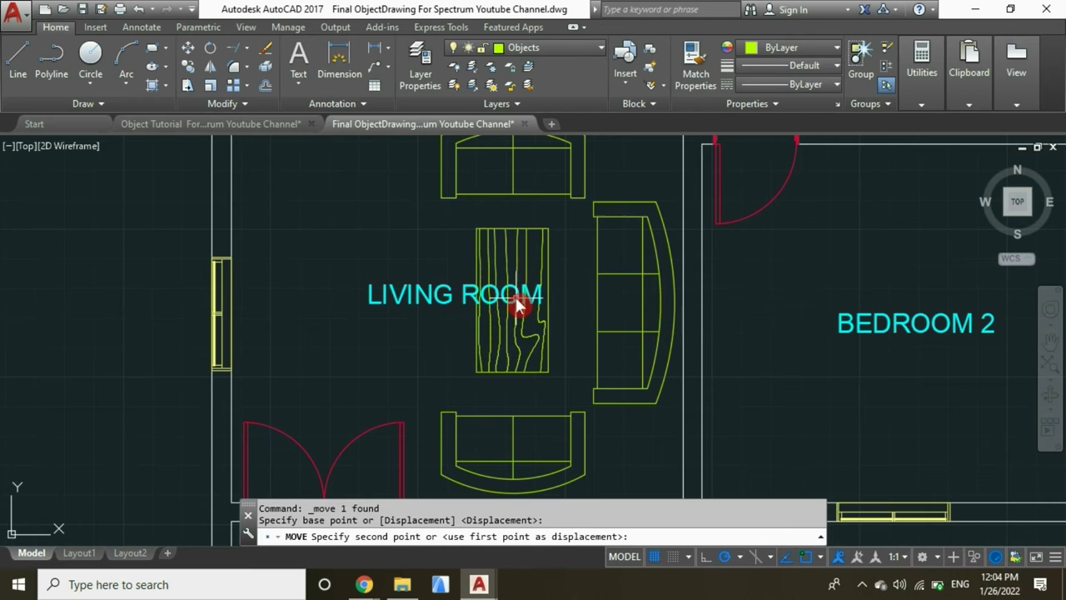
- Move the LIVING ROOM label horizontally to the left so it clears the coffee table
{"action": "left_click", "coordinate": [450, 282]}
{"action": "left_click", "coordinate": [428, 240]}
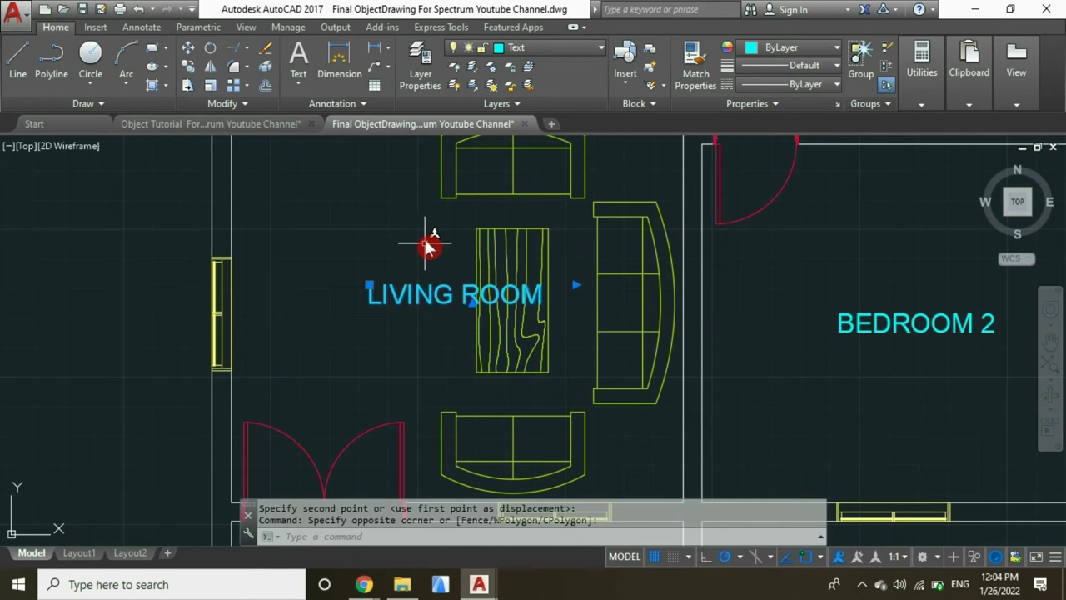
{"action": "right_click", "coordinate": [428, 240]}
{"action": "left_click", "coordinate": [469, 304]}
{"action": "left_click", "coordinate": [438, 287]}
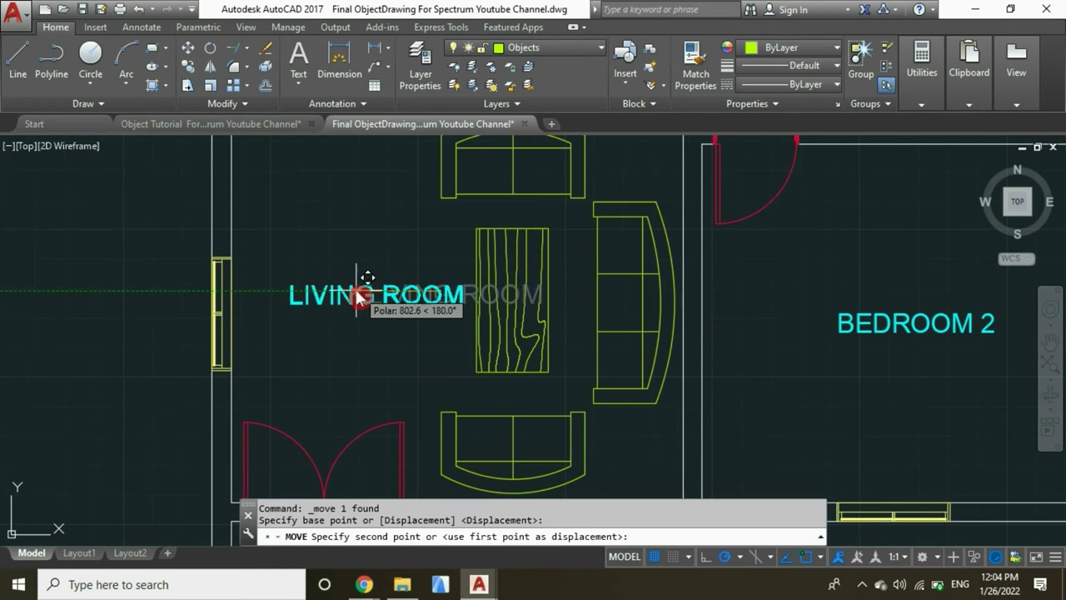
{"action": "left_click", "coordinate": [354, 297]}
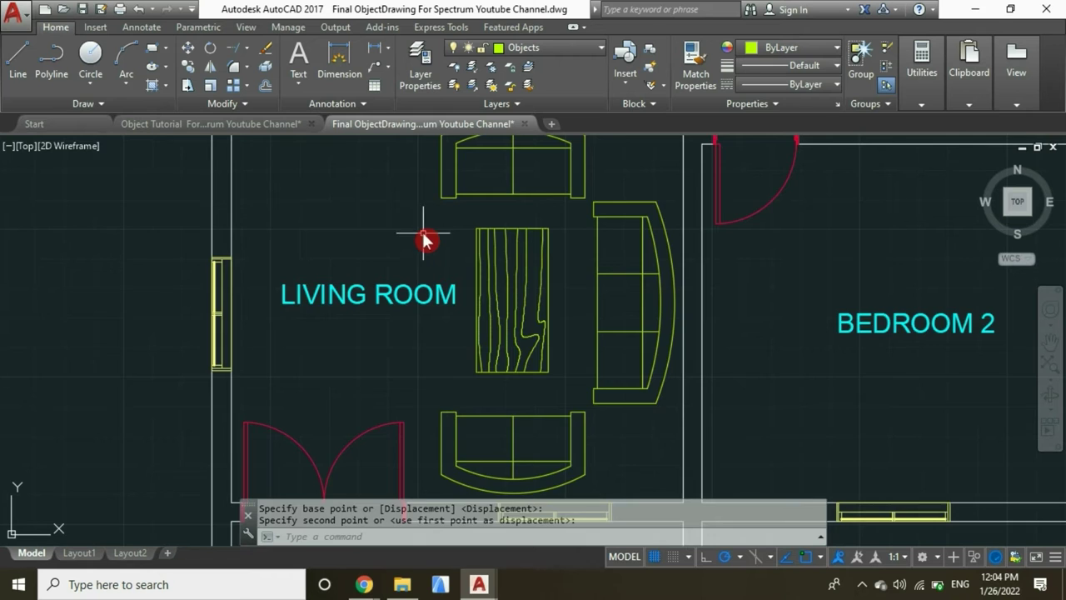
{"action": "key", "text": "Escape"}
- Move the double sink by its top-edge midpoint into the kitchen, just below the window in the upper wall
{"action": "scroll", "coordinate": [520, 313], "scroll_direction": "down", "scroll_amount": 6}
{"action": "scroll", "coordinate": [521, 249], "scroll_direction": "up", "scroll_amount": 4}
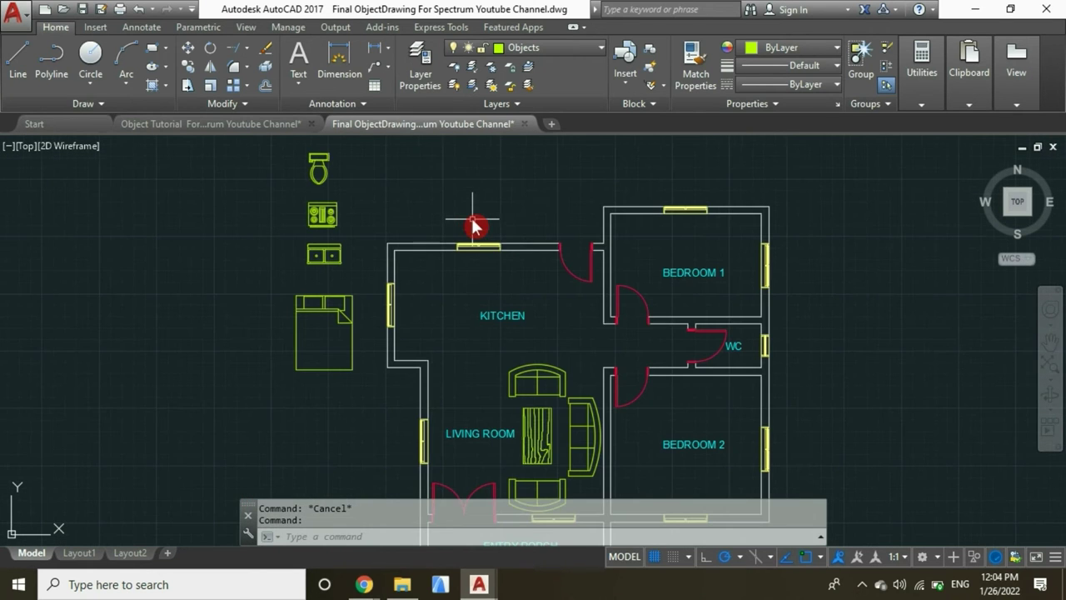
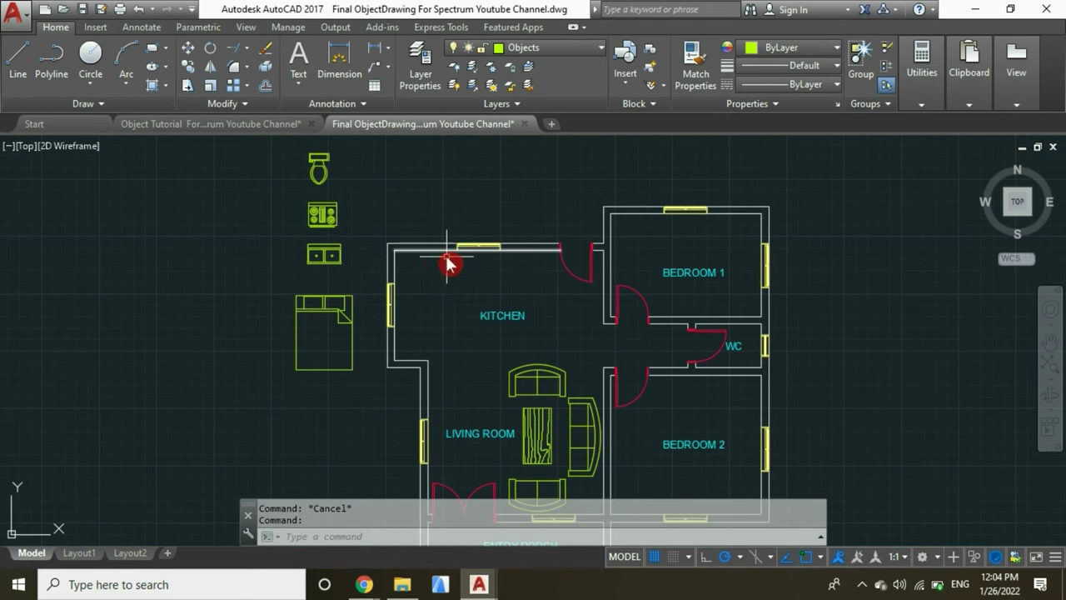
{"action": "left_click", "coordinate": [326, 258]}
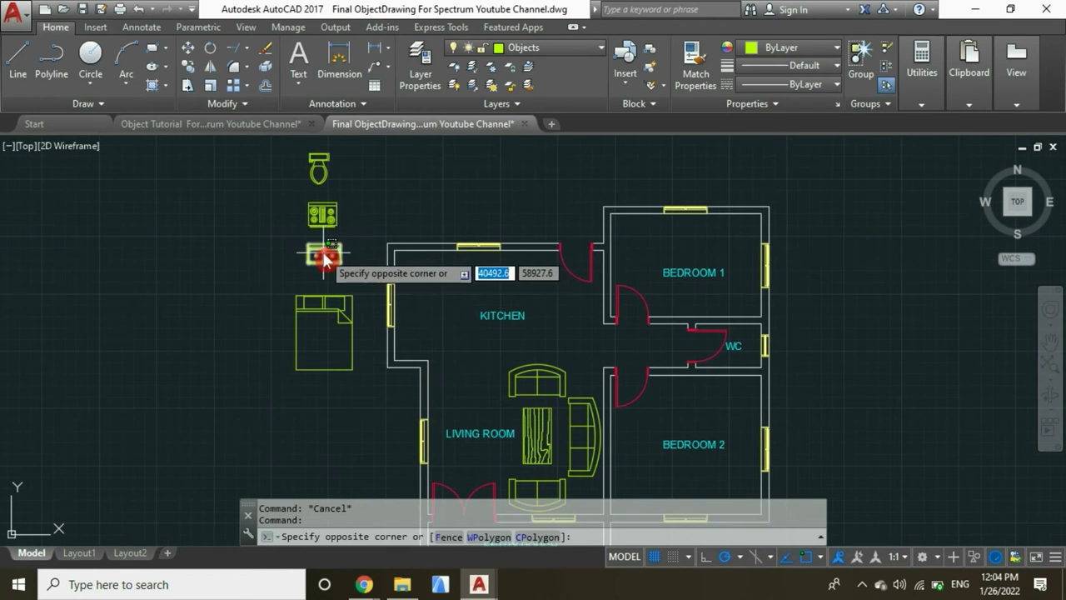
{"action": "scroll", "coordinate": [312, 257], "scroll_direction": "up", "scroll_amount": 2}
{"action": "right_click", "coordinate": [241, 222]}
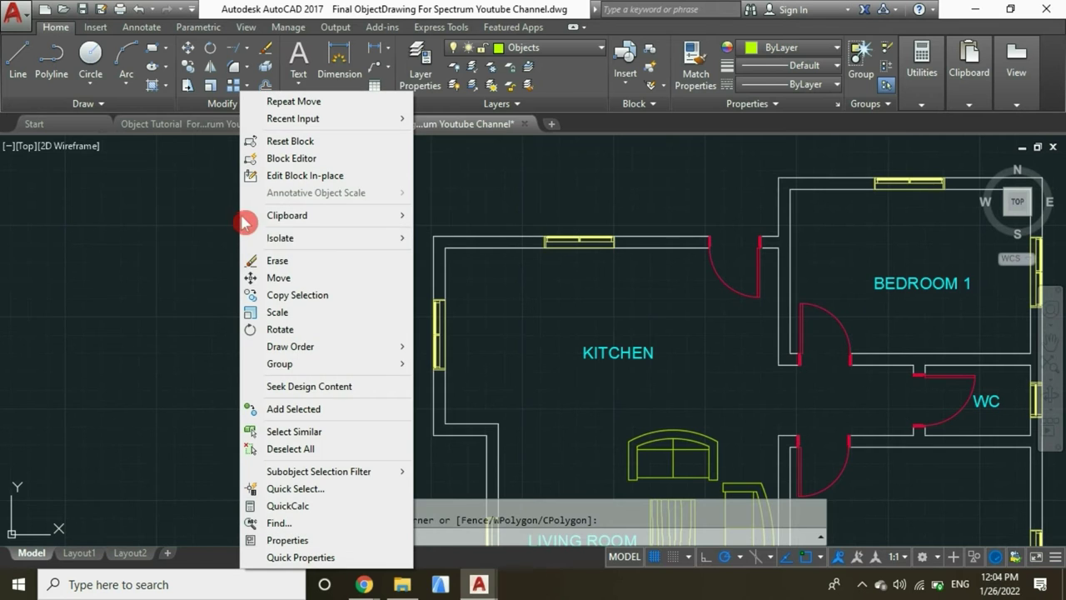
{"action": "left_click", "coordinate": [305, 284]}
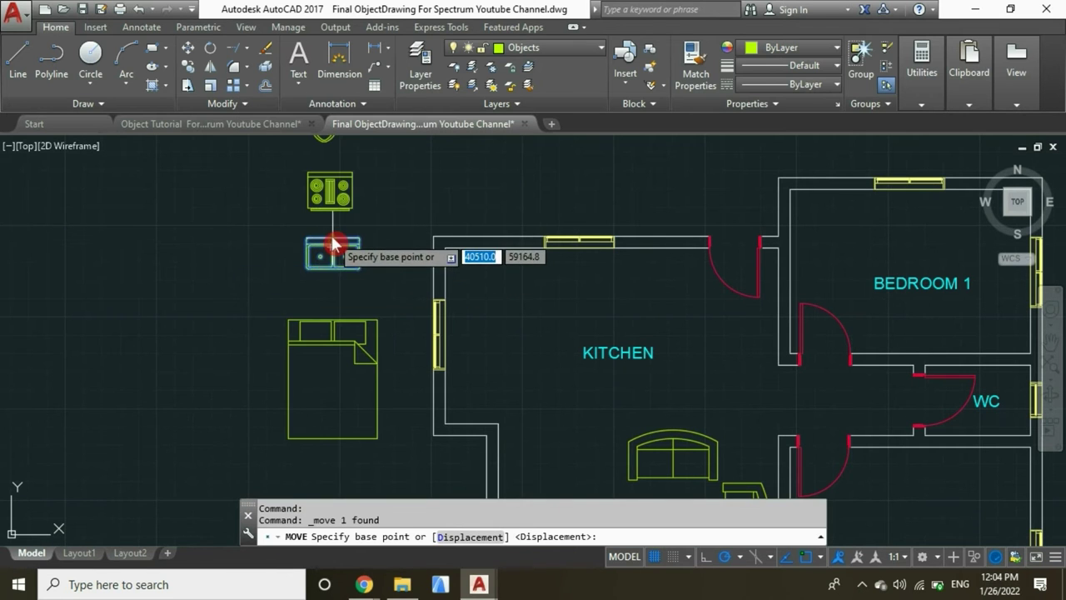
{"action": "left_click", "coordinate": [331, 240]}
{"action": "scroll", "coordinate": [556, 301], "scroll_direction": "up", "scroll_amount": 2}
{"action": "scroll", "coordinate": [583, 260], "scroll_direction": "up", "scroll_amount": 6}
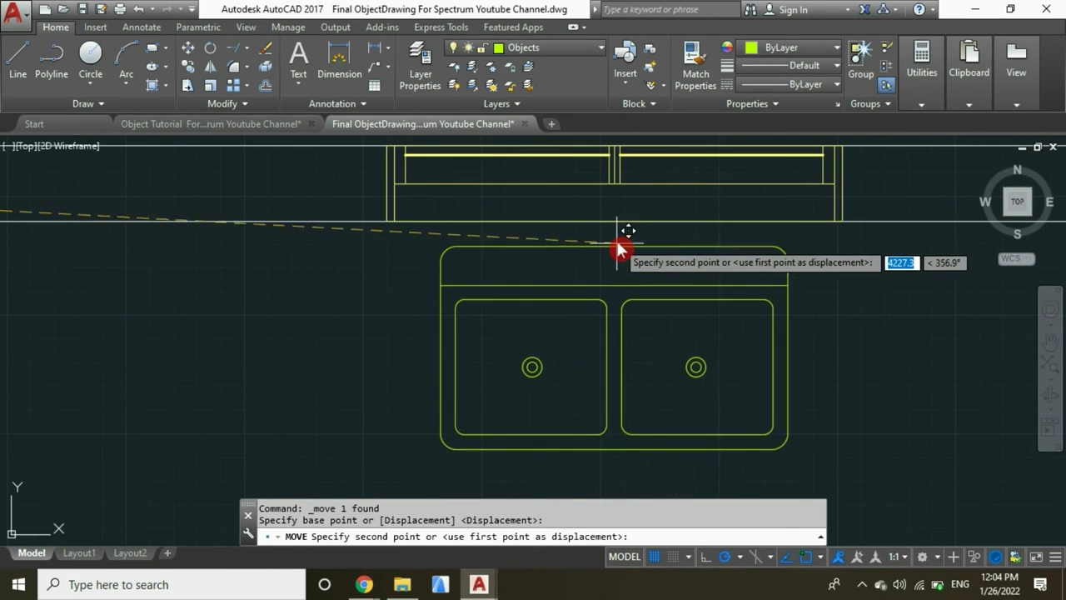
{"action": "left_click", "coordinate": [622, 240]}
{"action": "scroll", "coordinate": [533, 239], "scroll_direction": "down", "scroll_amount": 5}
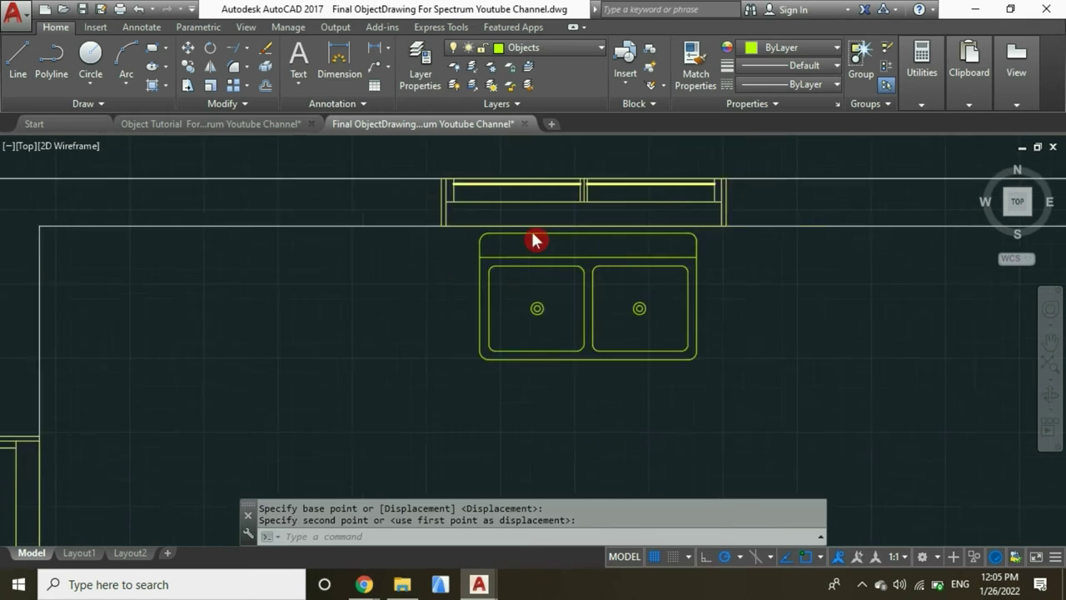
- Move the stove from outside the plan into the kitchen, next to the window in the left wall
{"action": "left_click", "coordinate": [310, 172]}
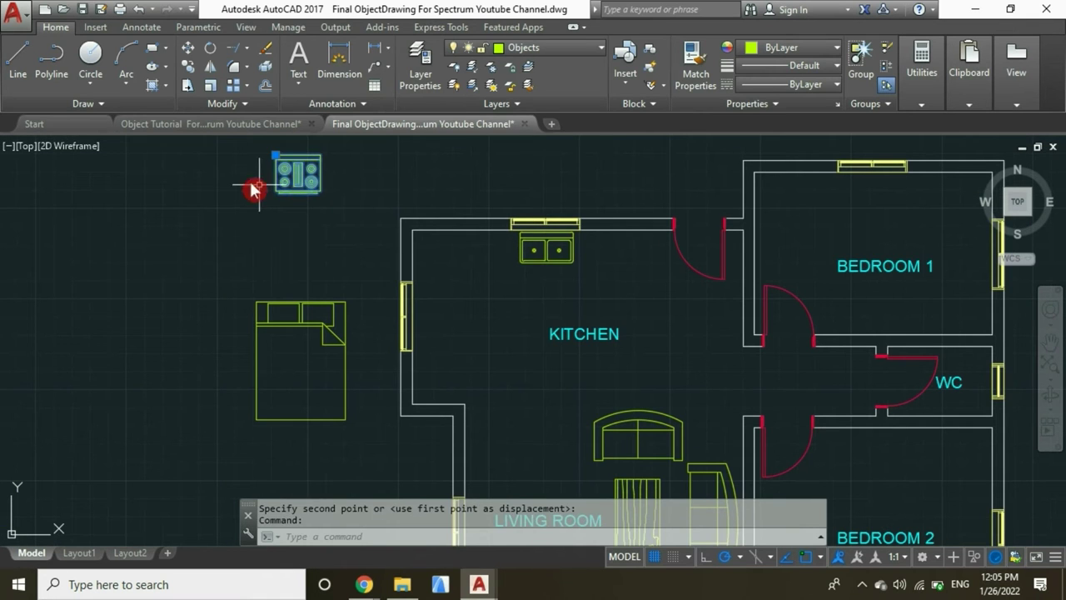
{"action": "right_click", "coordinate": [242, 192]}
{"action": "left_click", "coordinate": [288, 276]}
{"action": "left_click", "coordinate": [284, 168]}
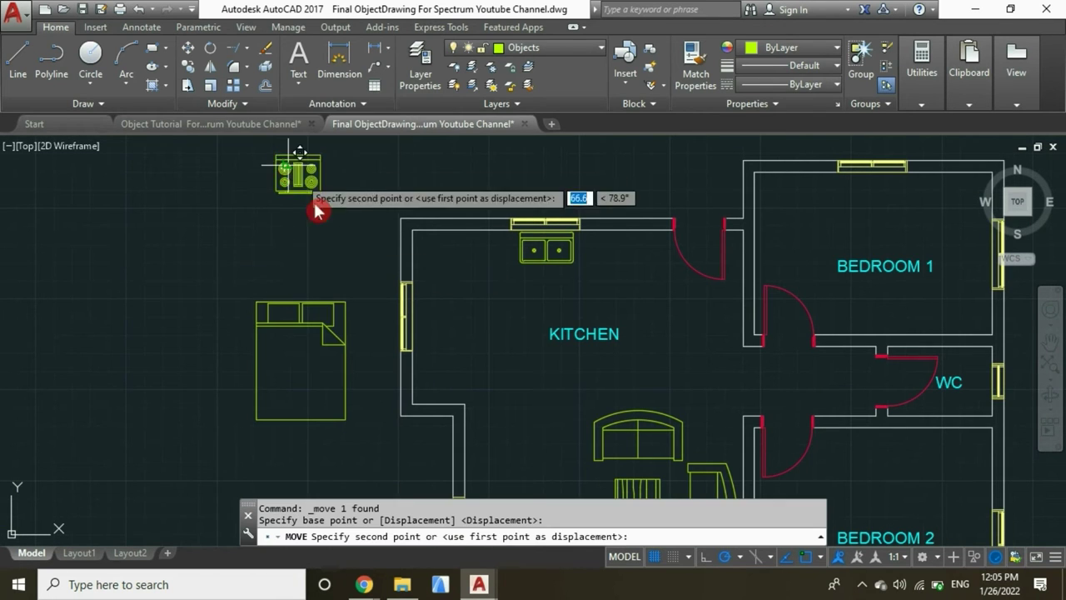
{"action": "scroll", "coordinate": [452, 350], "scroll_direction": "up", "scroll_amount": 4}
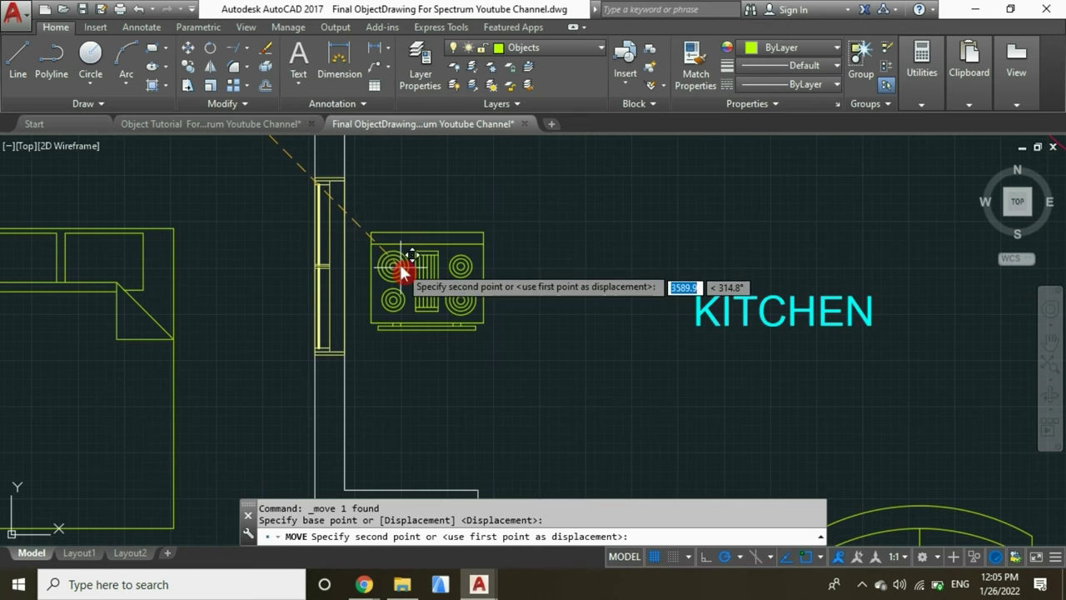
{"action": "left_click", "coordinate": [399, 260]}
- Rotate the stove 90° about its upper-left corner so its back faces the kitchen's left wall
{"action": "left_click", "coordinate": [373, 231]}
{"action": "right_click", "coordinate": [254, 203]}
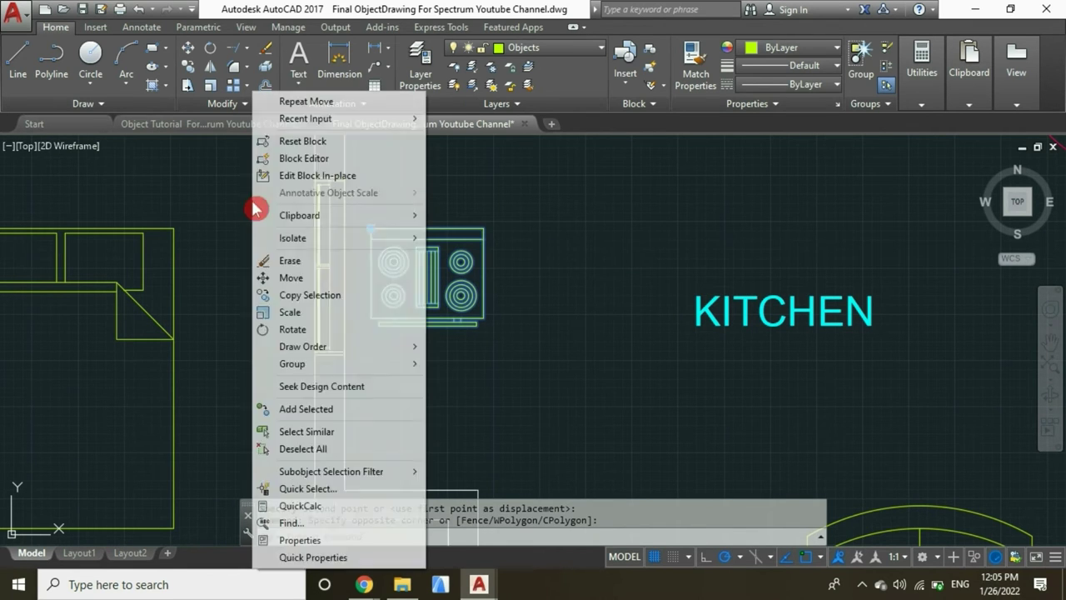
{"action": "left_click", "coordinate": [319, 330]}
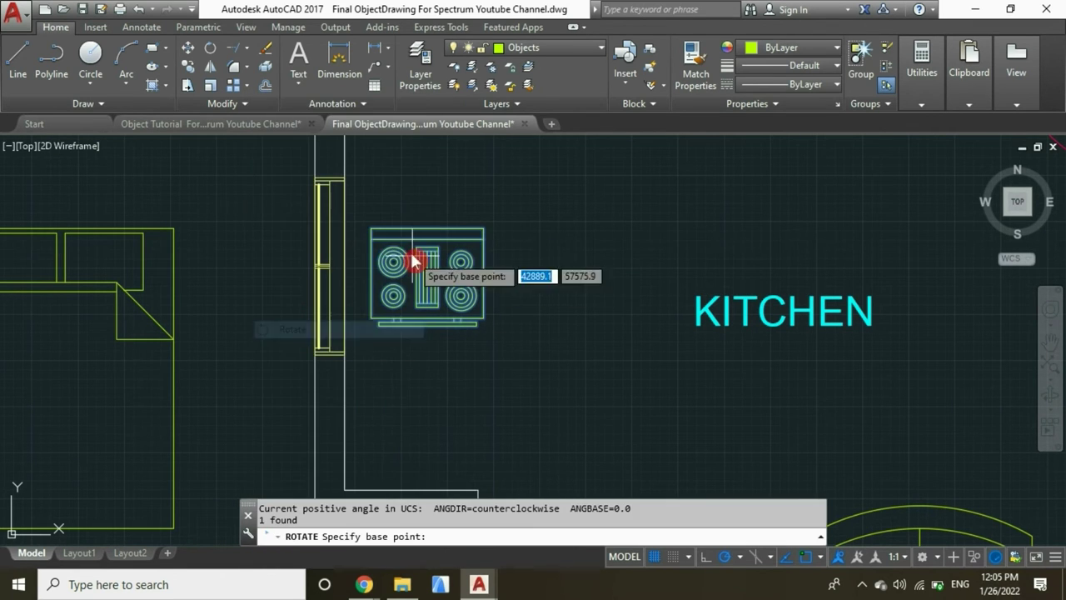
{"action": "left_click", "coordinate": [371, 228]}
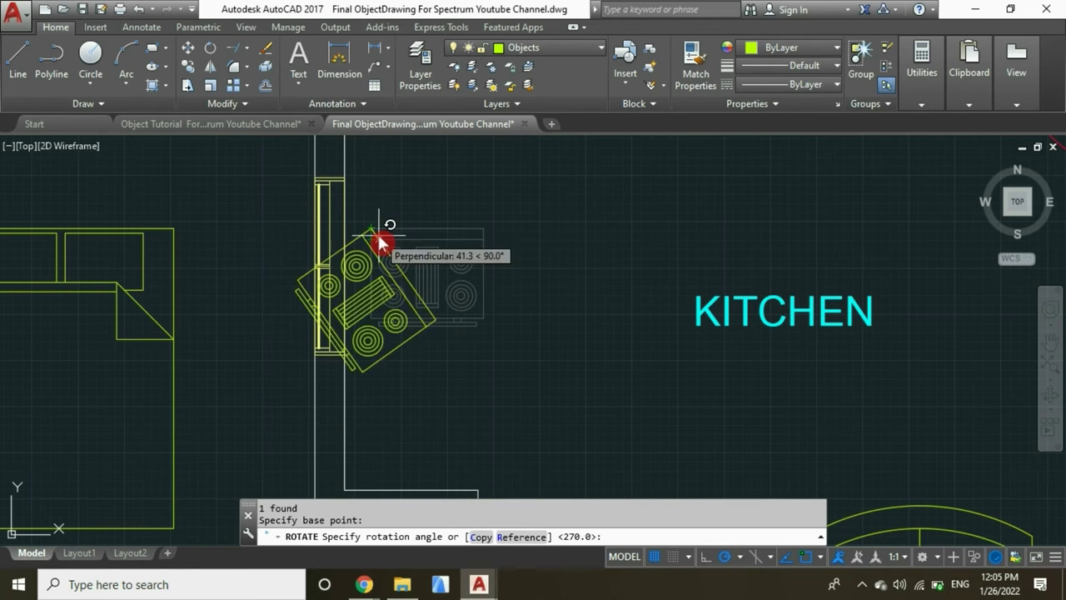
{"action": "left_click", "coordinate": [370, 173]}
- Move the stove by its lower-left corner flush against the kitchen's left wall, at the lower end of the window
{"action": "right_click", "coordinate": [396, 176]}
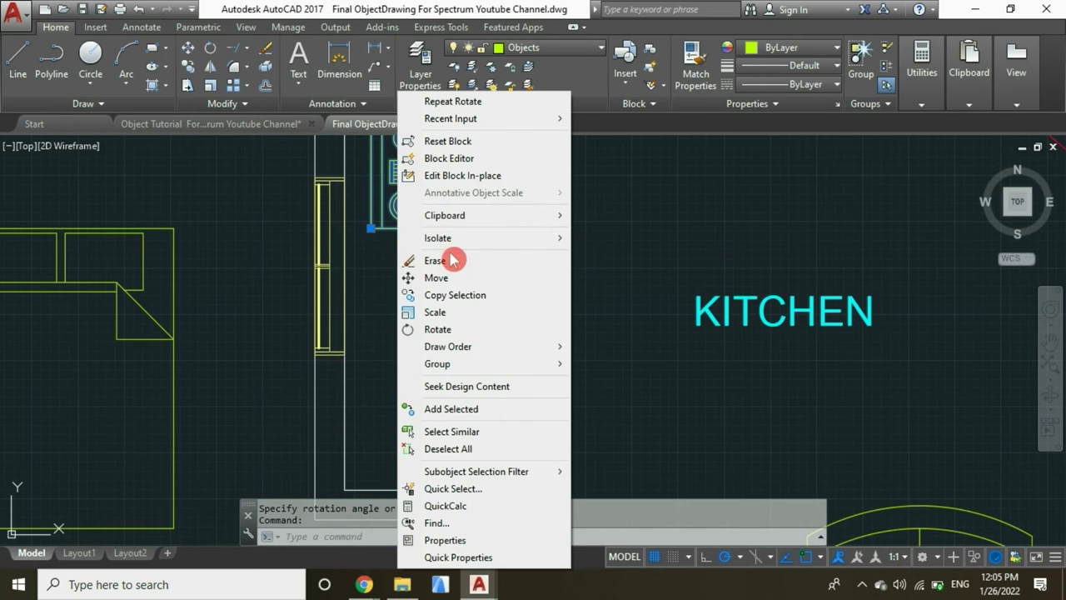
{"action": "left_click", "coordinate": [454, 275]}
{"action": "left_click", "coordinate": [367, 233]}
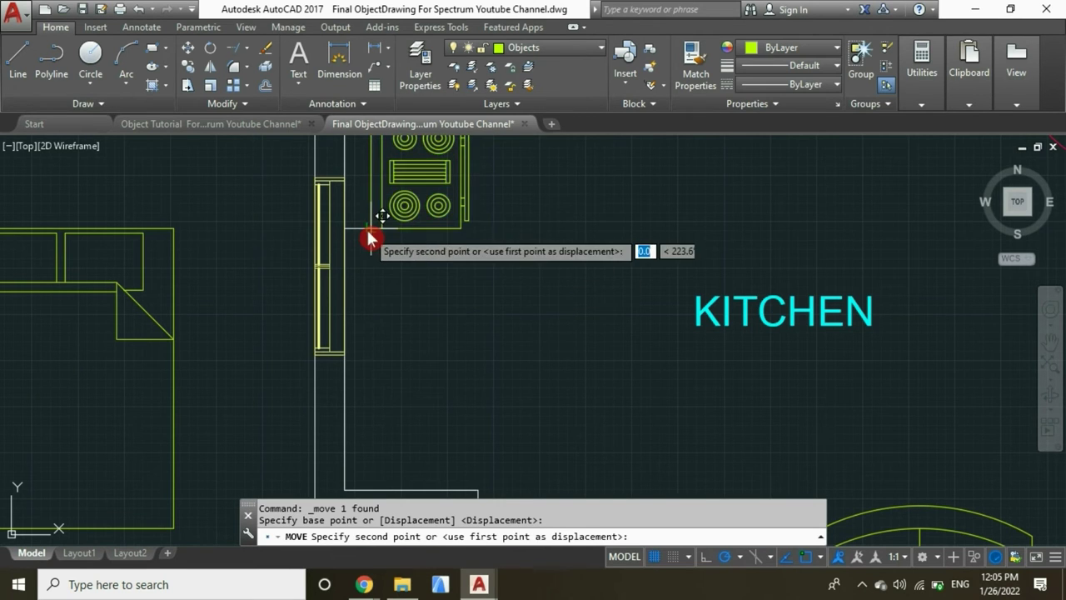
{"action": "left_click", "coordinate": [354, 335]}
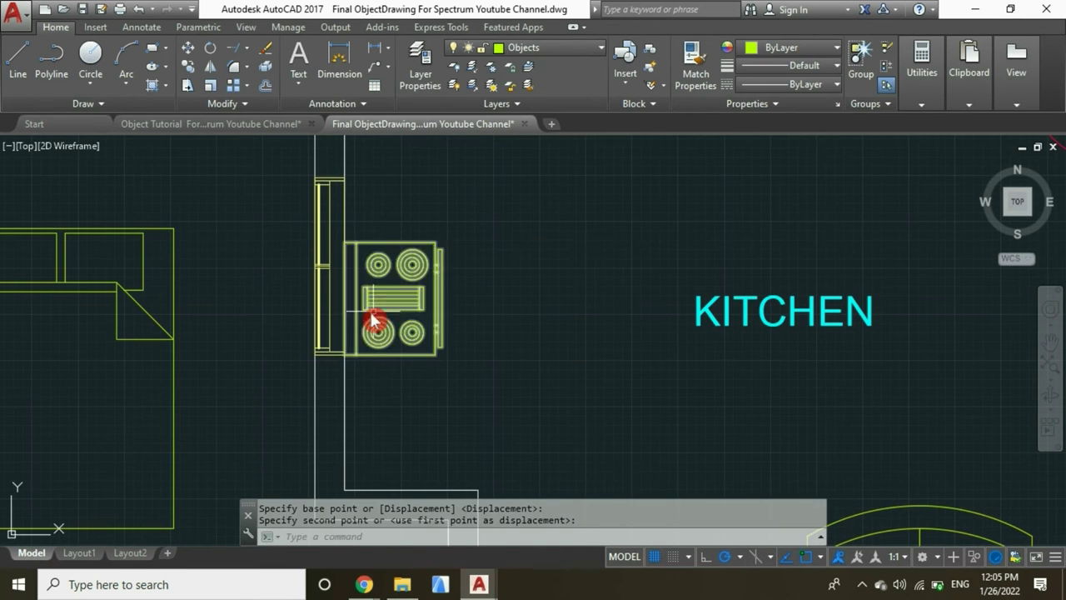
- Move the stove straight up along the kitchen's left wall, toward the upper part of the window
{"action": "left_click", "coordinate": [361, 337]}
{"action": "left_click", "coordinate": [375, 241]}
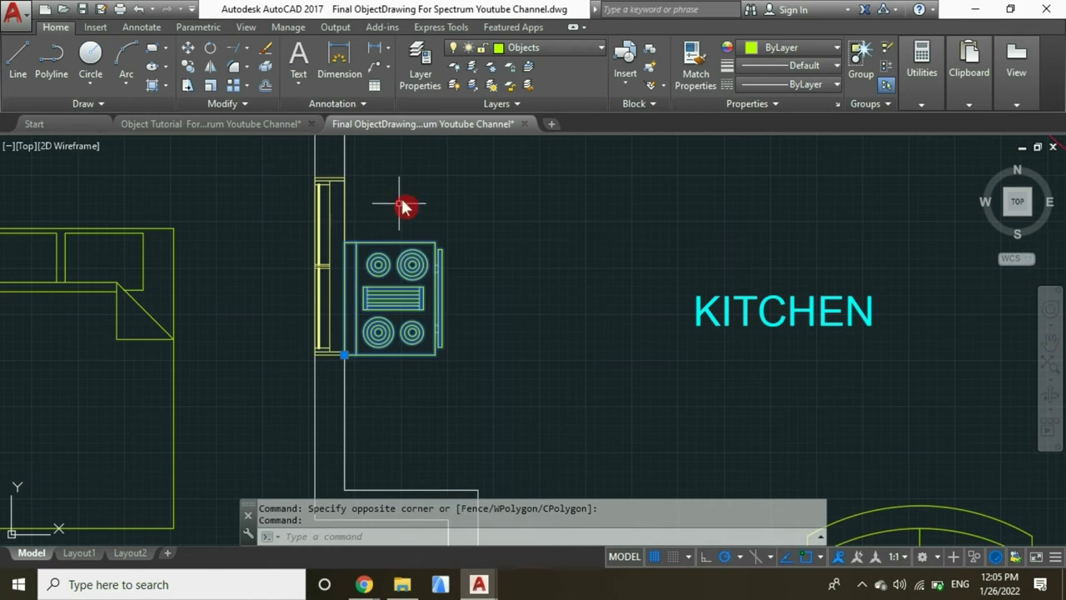
{"action": "right_click", "coordinate": [416, 215]}
{"action": "left_click", "coordinate": [459, 279]}
{"action": "left_click", "coordinate": [391, 287]}
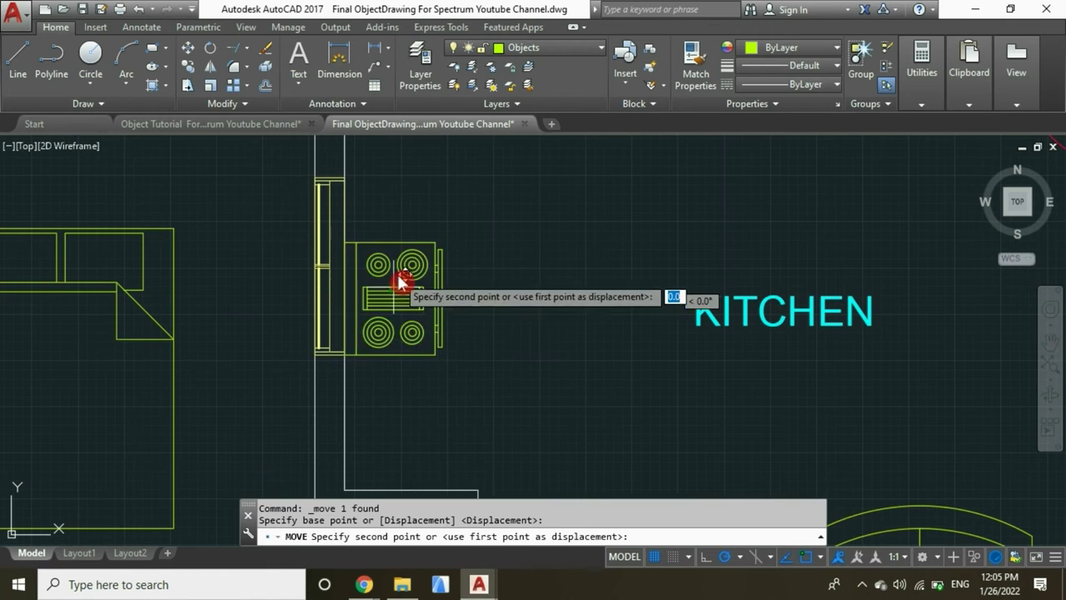
{"action": "left_click", "coordinate": [410, 265]}
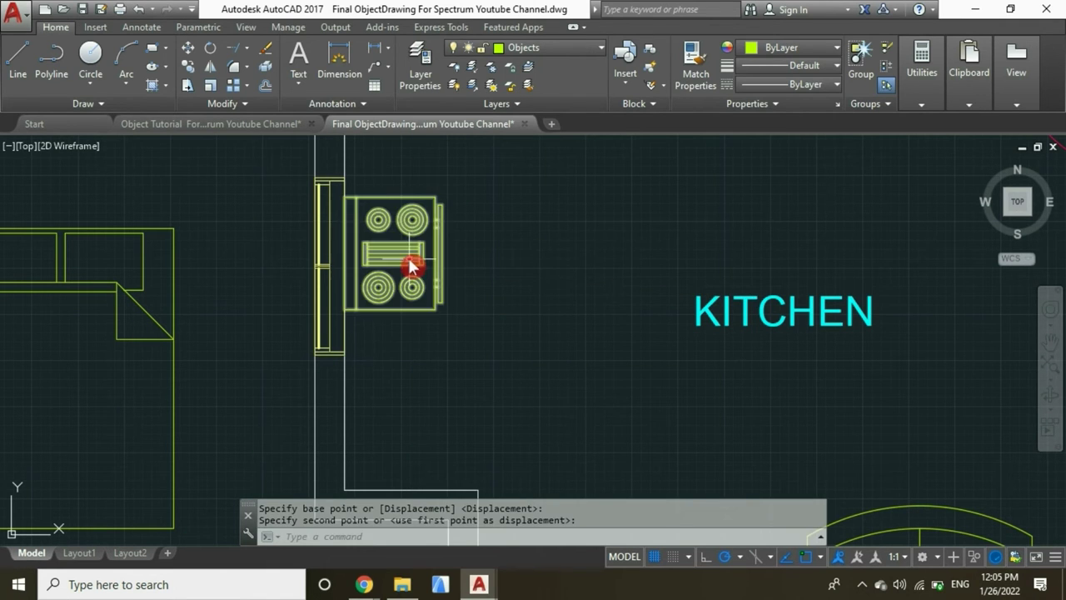
- Move the stove slightly straight down along the wall to center it on the kitchen's left window
{"action": "left_click", "coordinate": [414, 259]}
{"action": "right_click", "coordinate": [512, 239]}
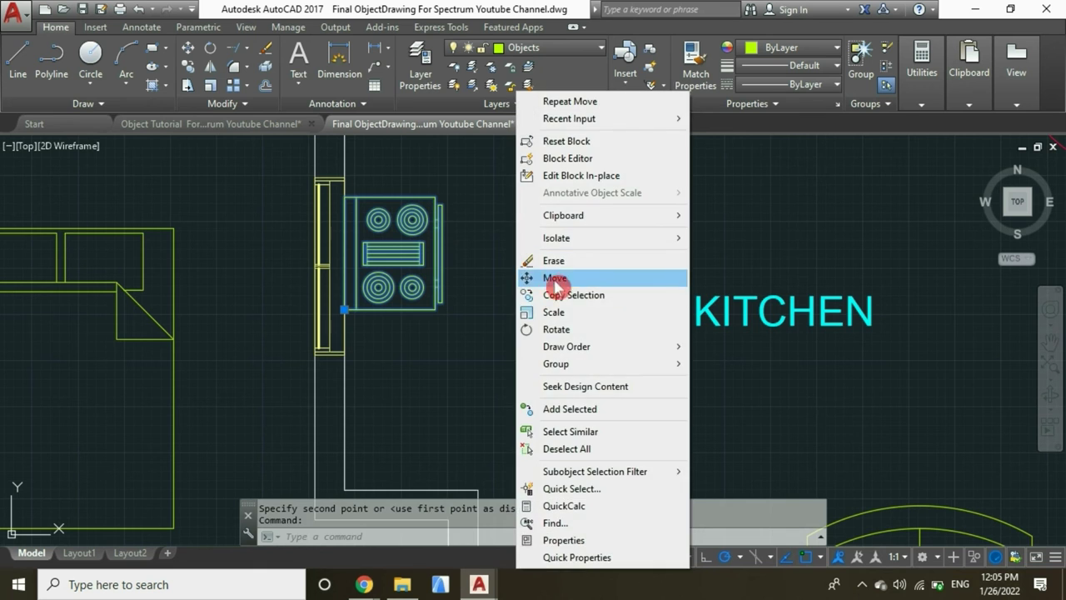
{"action": "left_click", "coordinate": [554, 285]}
{"action": "left_click", "coordinate": [389, 258]}
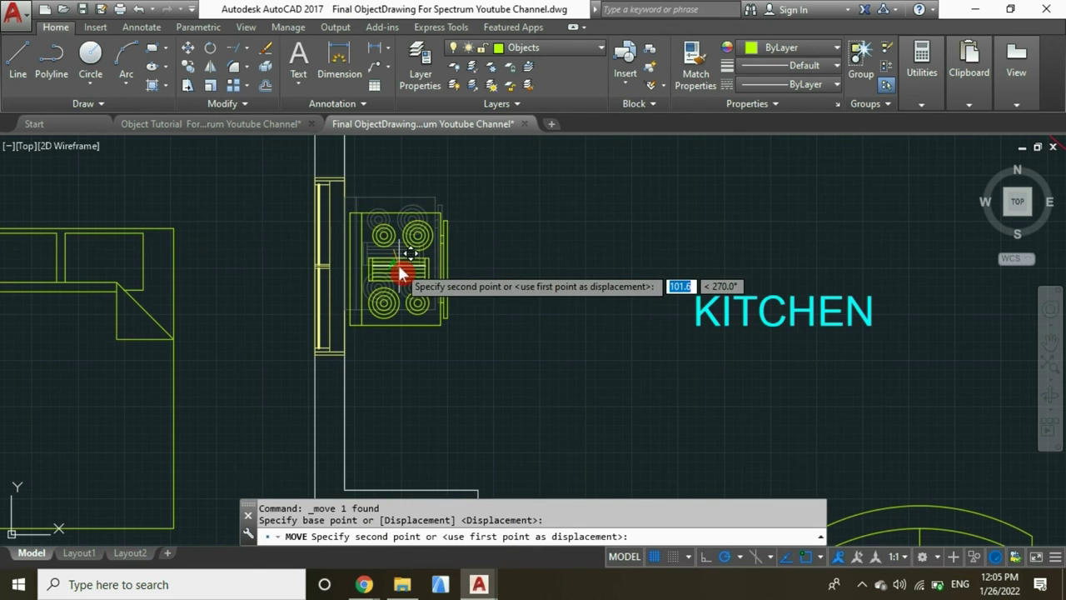
{"action": "left_click", "coordinate": [402, 270]}
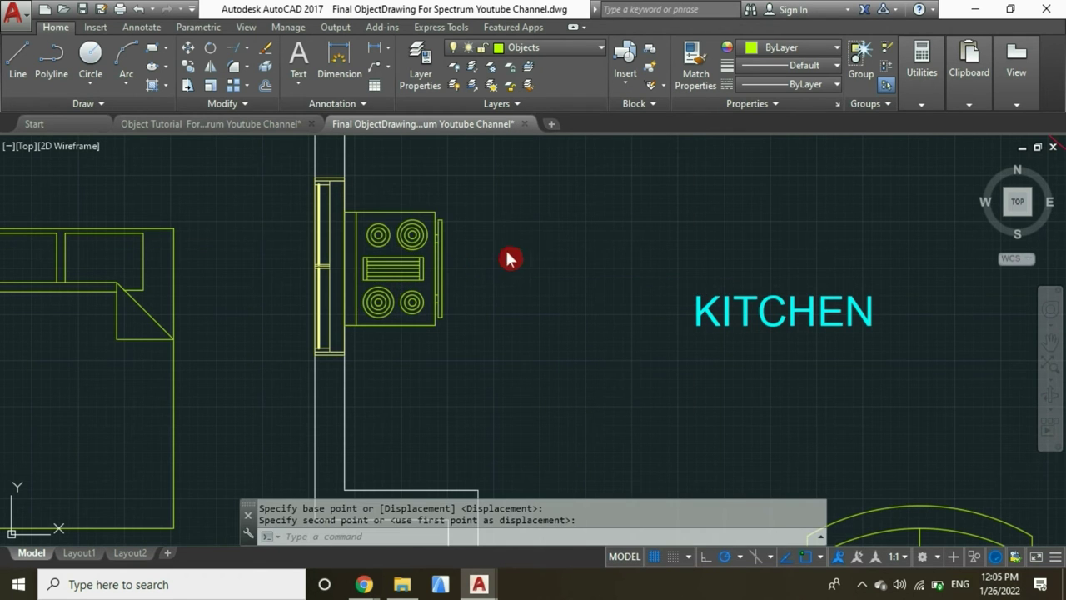
{"action": "key", "text": "Escape"}
{"action": "scroll", "coordinate": [510, 258], "scroll_direction": "down", "scroll_amount": 6}
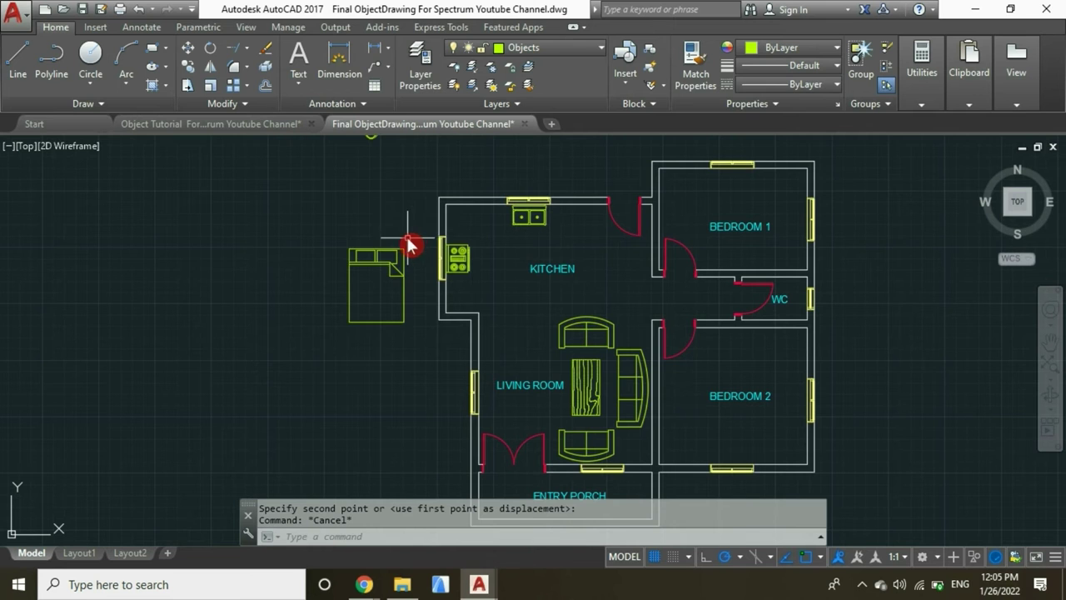
- Move the toilet from above the floor plan into the WC, placing its tank beside the right-hand window
{"action": "scroll", "coordinate": [406, 256], "scroll_direction": "down", "scroll_amount": 3}
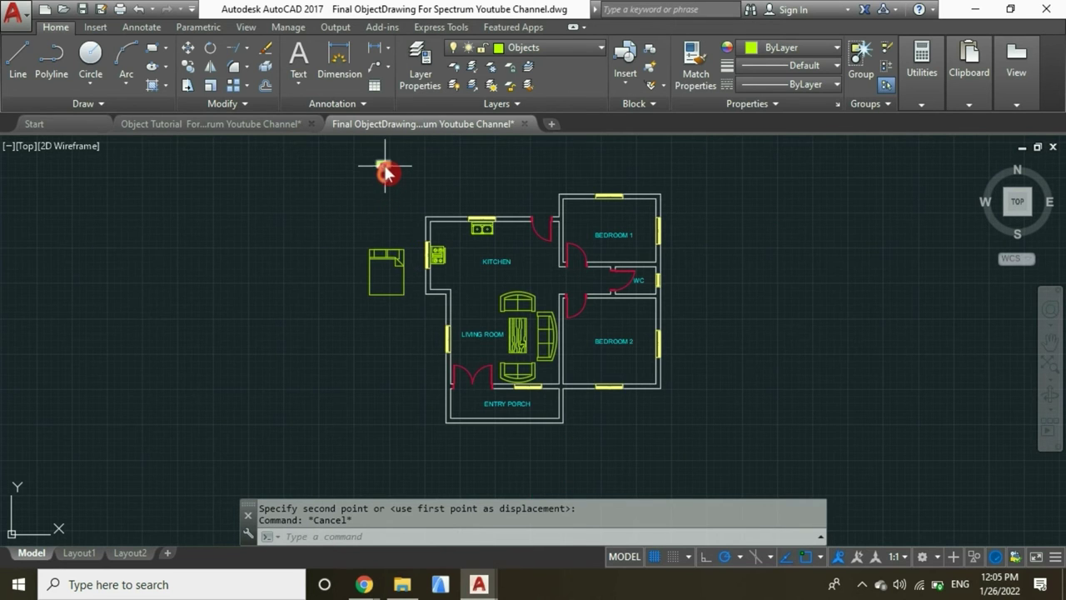
{"action": "right_click", "coordinate": [435, 175]}
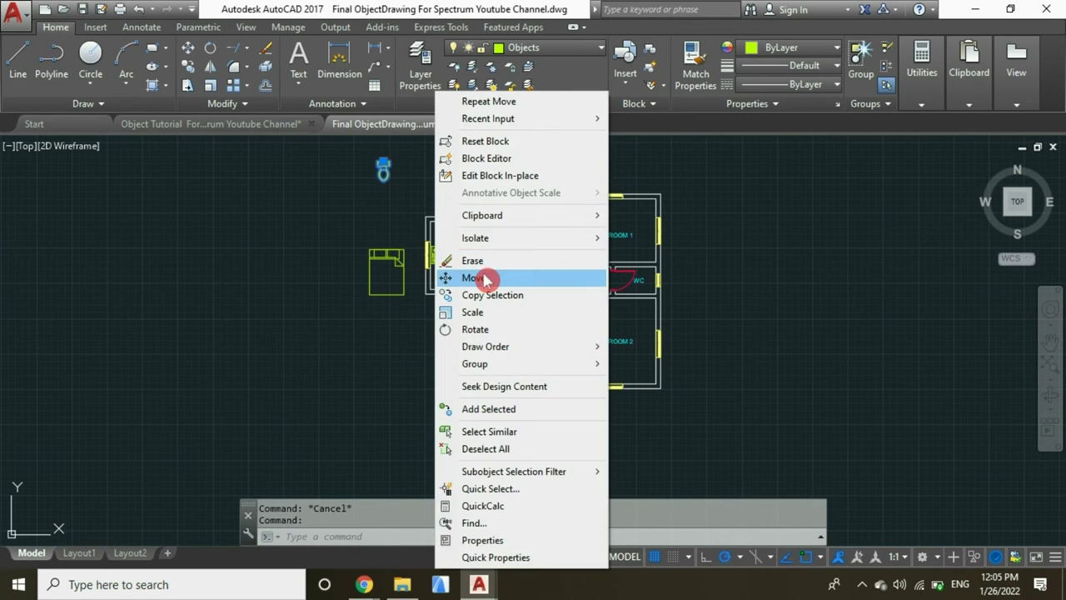
{"action": "left_click", "coordinate": [485, 278]}
{"action": "left_click", "coordinate": [381, 164]}
{"action": "scroll", "coordinate": [654, 279], "scroll_direction": "up", "scroll_amount": 3}
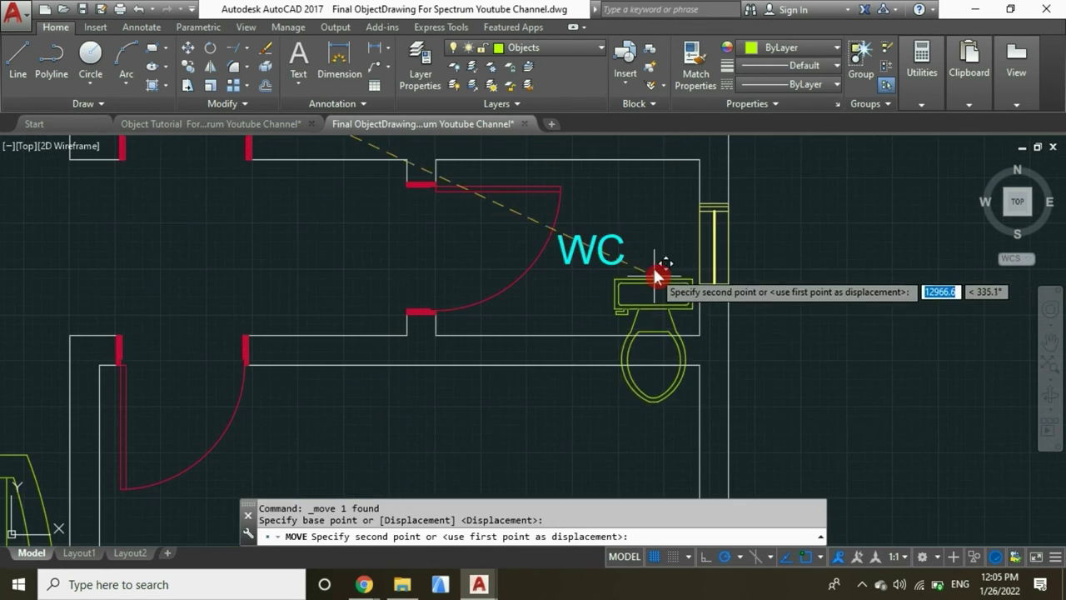
{"action": "left_click", "coordinate": [659, 239]}
- Rotate the toilet 270° about the midpoint of its tank's back edge so the tank faces the WC's right wall
{"action": "left_click", "coordinate": [640, 237]}
{"action": "right_click", "coordinate": [636, 198]}
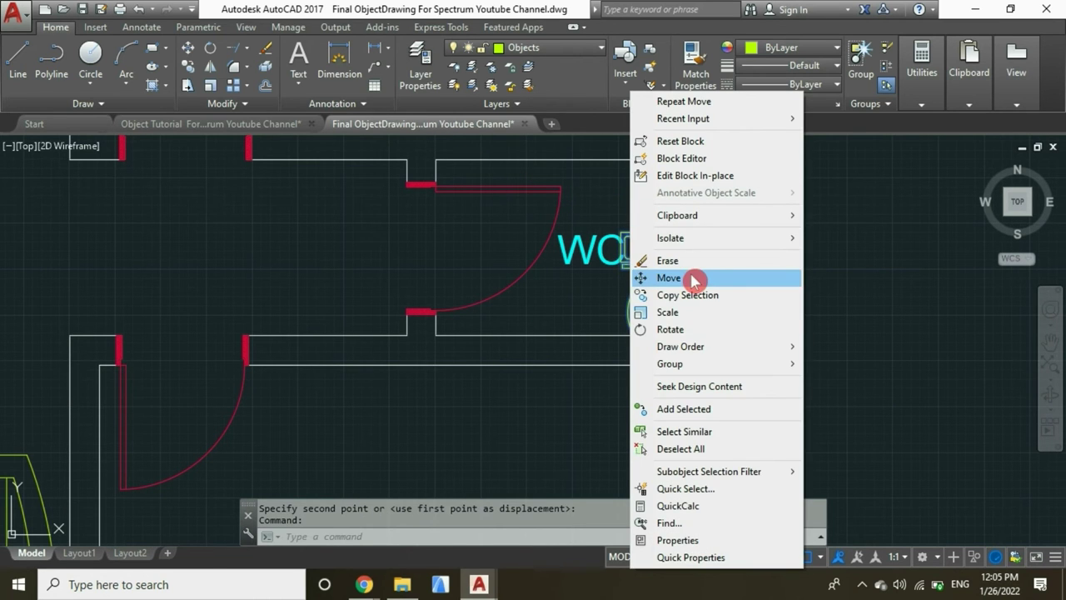
{"action": "left_click", "coordinate": [689, 328]}
{"action": "left_click", "coordinate": [660, 242]}
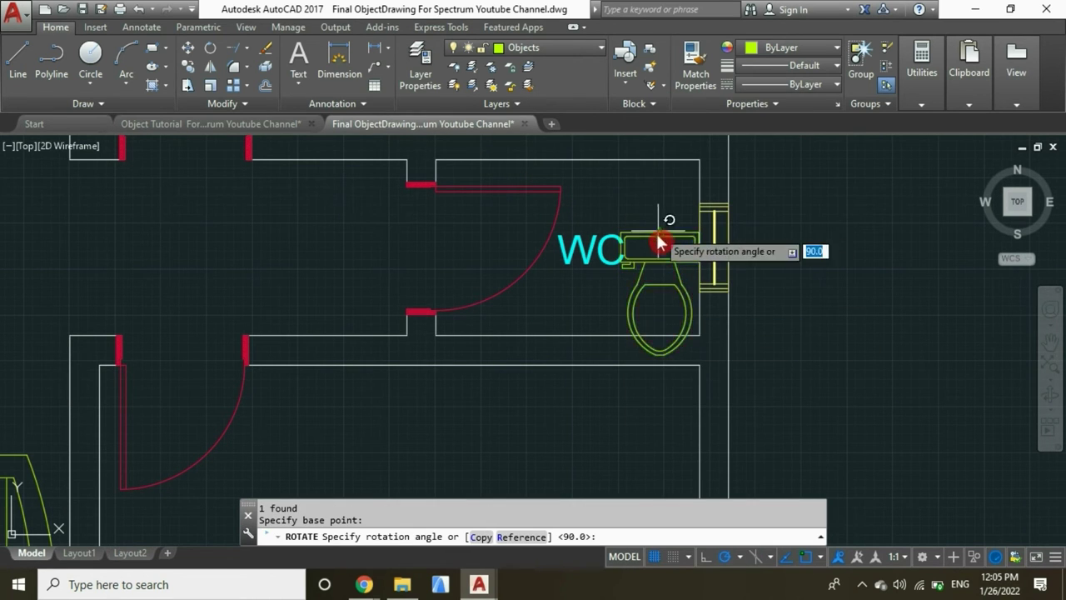
{"action": "left_click", "coordinate": [660, 352]}
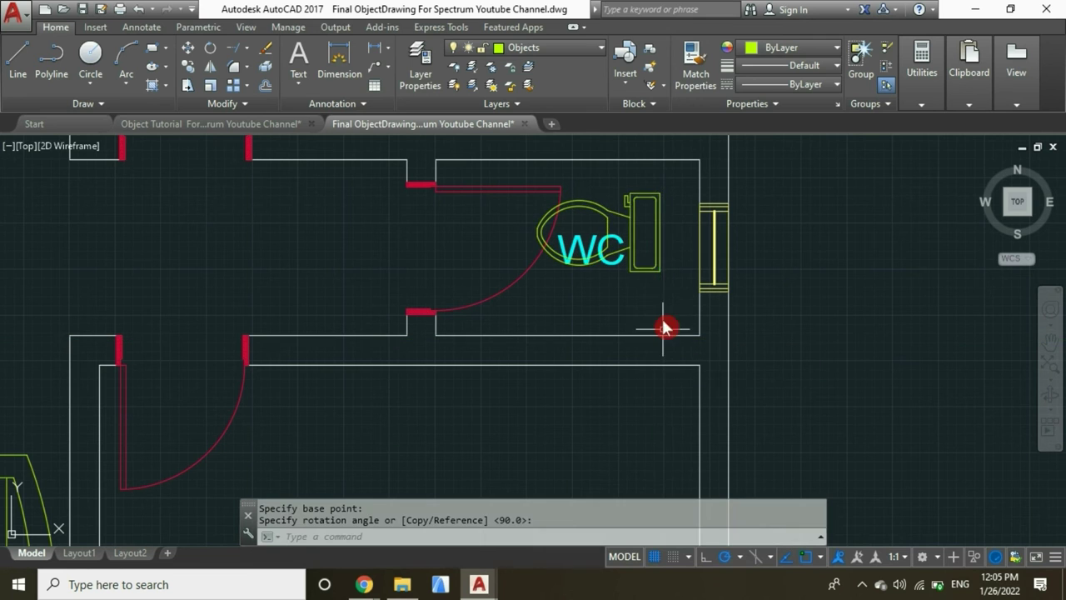
- Move the toilet right against the WC's right wall, centering its tank in front of the window
{"action": "left_click", "coordinate": [668, 227]}
{"action": "right_click", "coordinate": [661, 226]}
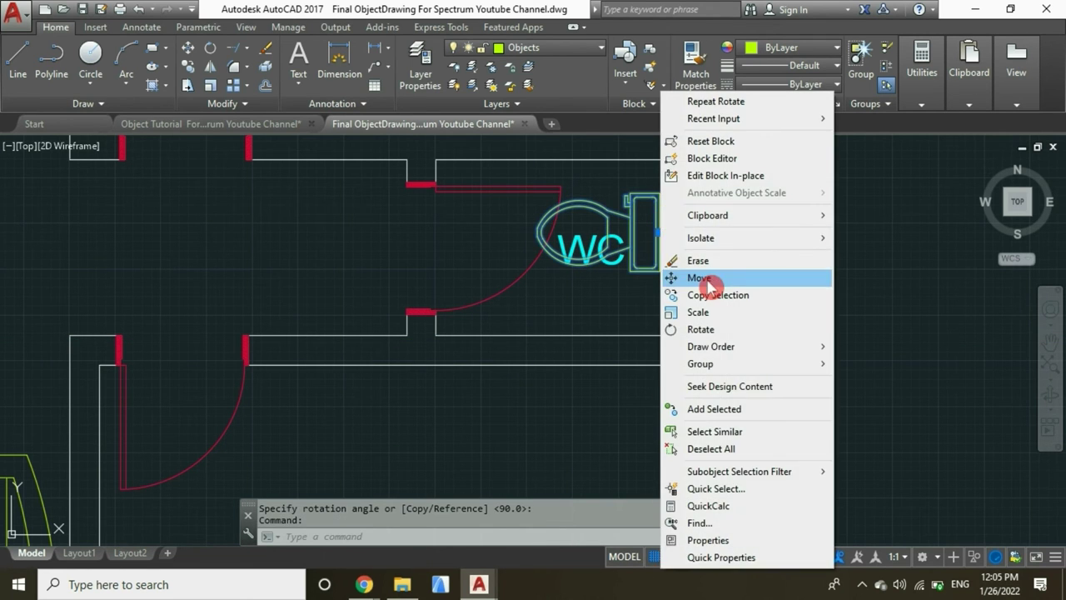
{"action": "left_click", "coordinate": [683, 279]}
{"action": "left_click", "coordinate": [648, 237]}
{"action": "left_click", "coordinate": [681, 249]}
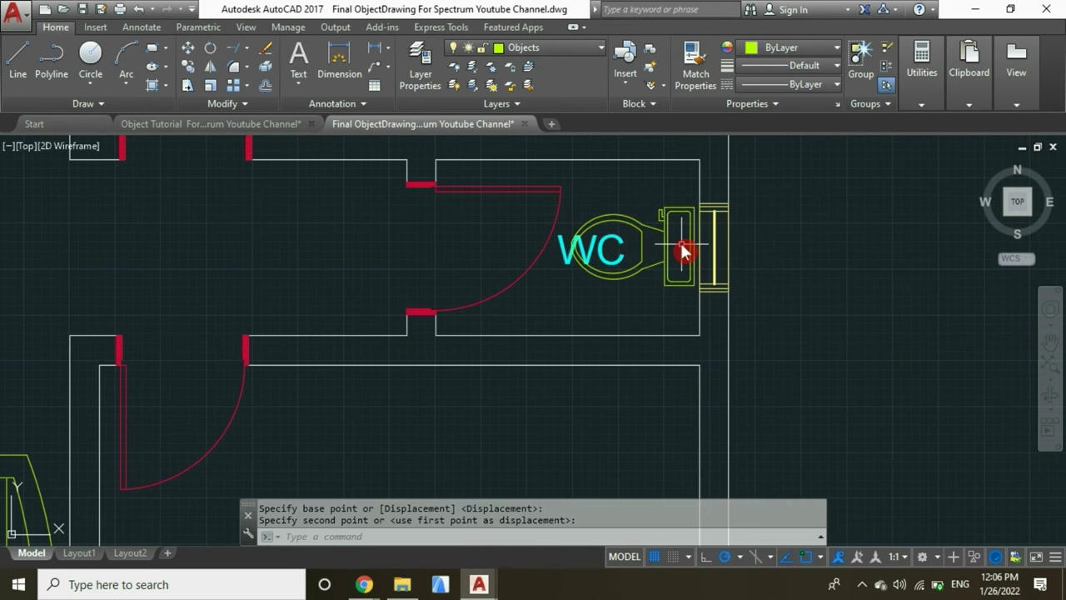
- Move the WC text label down and slightly right so it sits clear below the toilet
{"action": "left_click", "coordinate": [608, 250]}
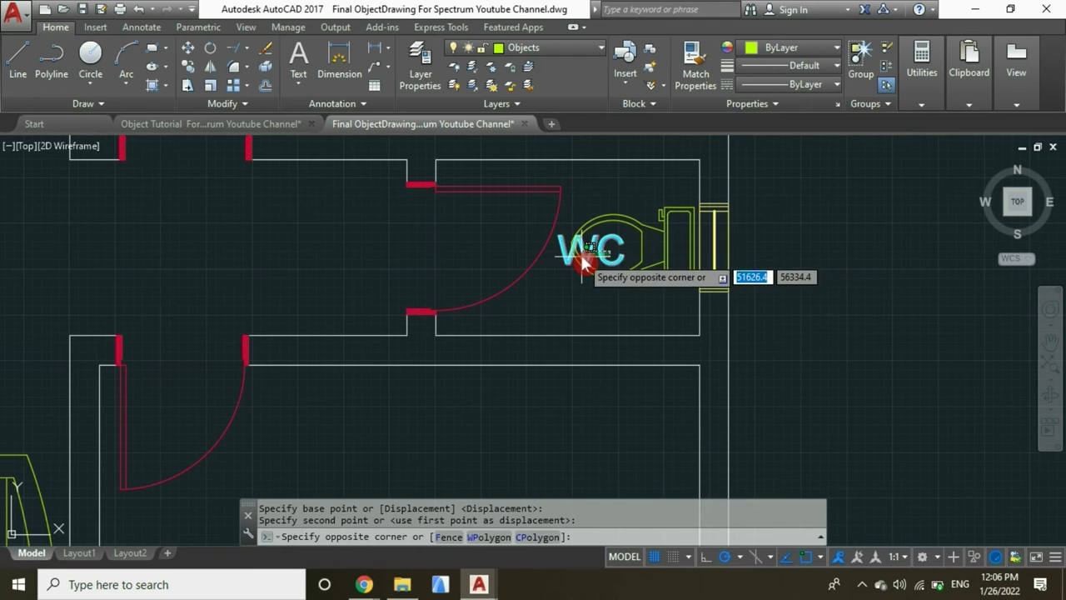
{"action": "key", "text": "Escape"}
{"action": "left_click", "coordinate": [583, 255]}
{"action": "right_click", "coordinate": [459, 228]}
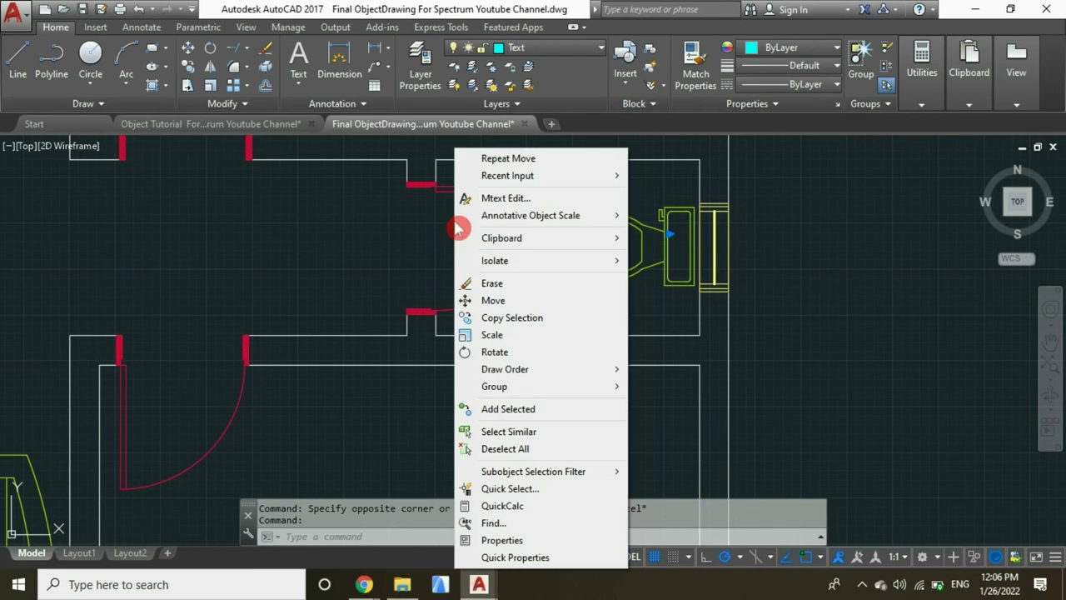
{"action": "left_click", "coordinate": [516, 301]}
{"action": "left_click", "coordinate": [591, 263]}
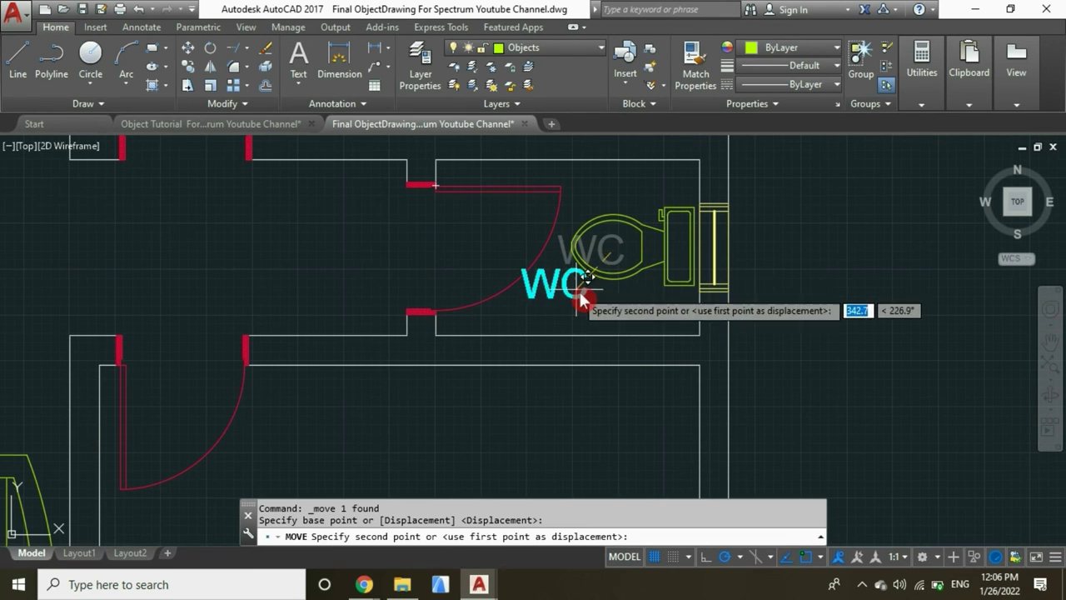
{"action": "left_click", "coordinate": [616, 303]}
- Move the bed from outside the left side of the house into the upper-right part of Bedroom 1
{"action": "scroll", "coordinate": [650, 284], "scroll_direction": "down", "scroll_amount": 5}
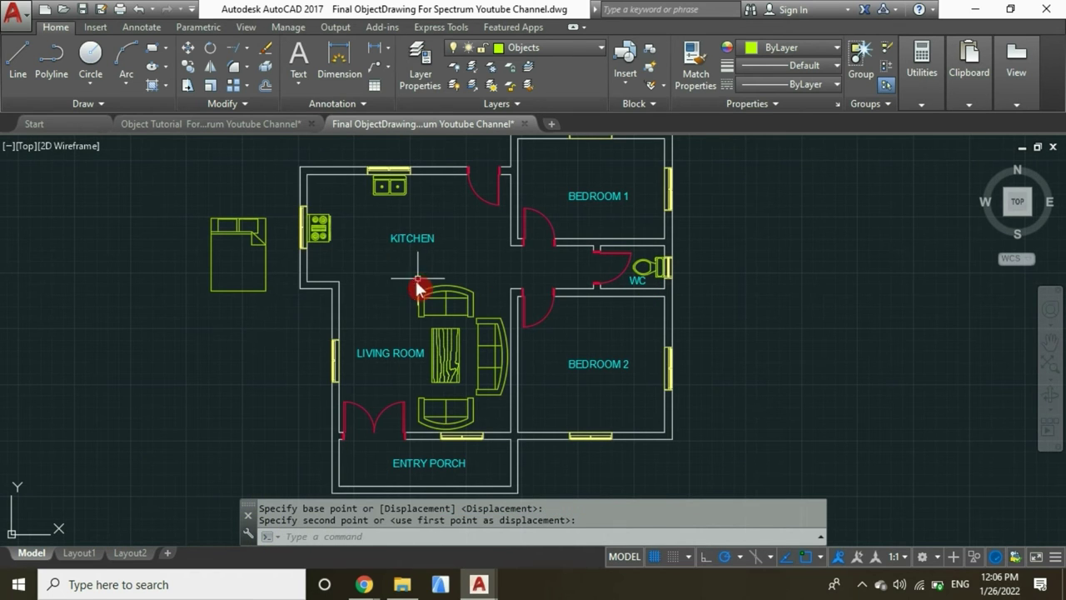
{"action": "left_click", "coordinate": [254, 232]}
{"action": "left_click", "coordinate": [238, 234]}
{"action": "left_click", "coordinate": [209, 185]}
{"action": "right_click", "coordinate": [209, 185]}
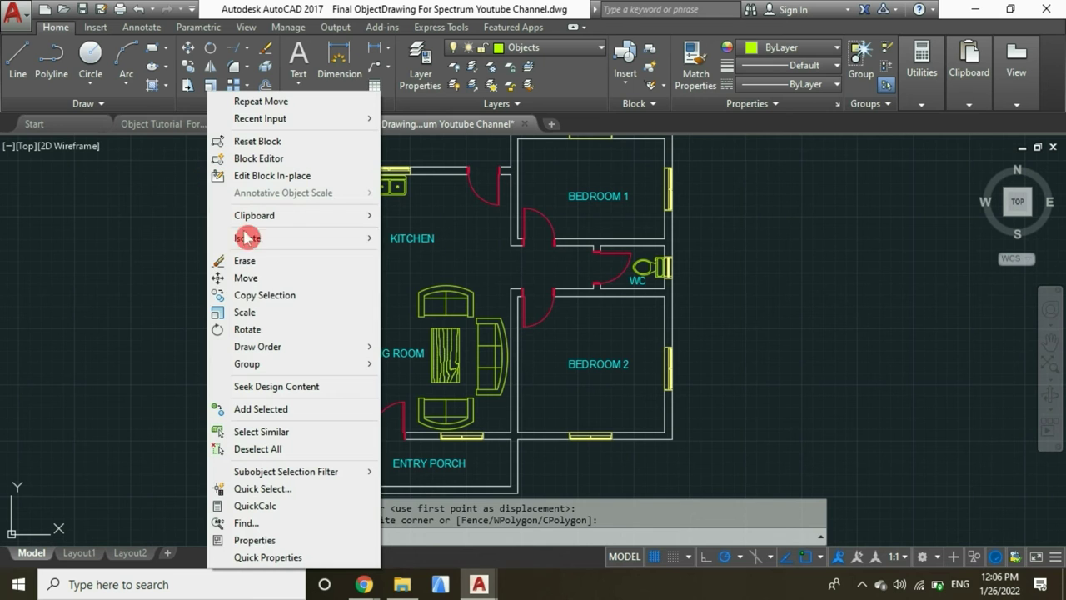
{"action": "left_click", "coordinate": [265, 279]}
{"action": "left_click", "coordinate": [256, 239]}
{"action": "scroll", "coordinate": [483, 255], "scroll_direction": "down", "scroll_amount": 2}
{"action": "scroll", "coordinate": [533, 234], "scroll_direction": "up", "scroll_amount": 2}
{"action": "scroll", "coordinate": [533, 234], "scroll_direction": "up", "scroll_amount": 4}
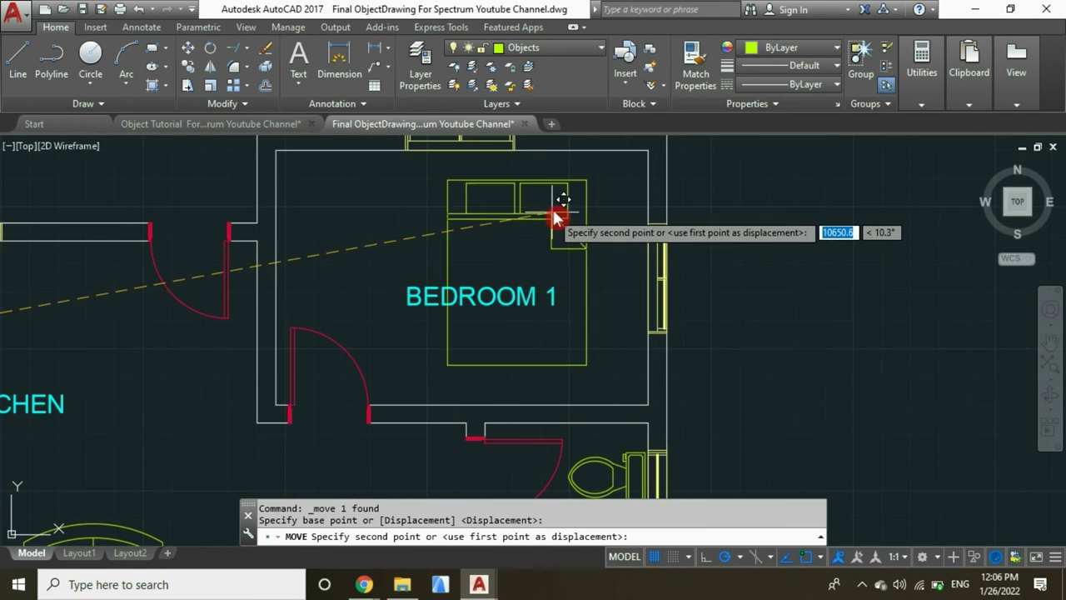
{"action": "left_click", "coordinate": [612, 215]}
- Rotate the bed 270° about its upper-right corner so its headboard faces Bedroom 1's right wall
{"action": "left_click", "coordinate": [608, 214]}
{"action": "right_click", "coordinate": [608, 214]}
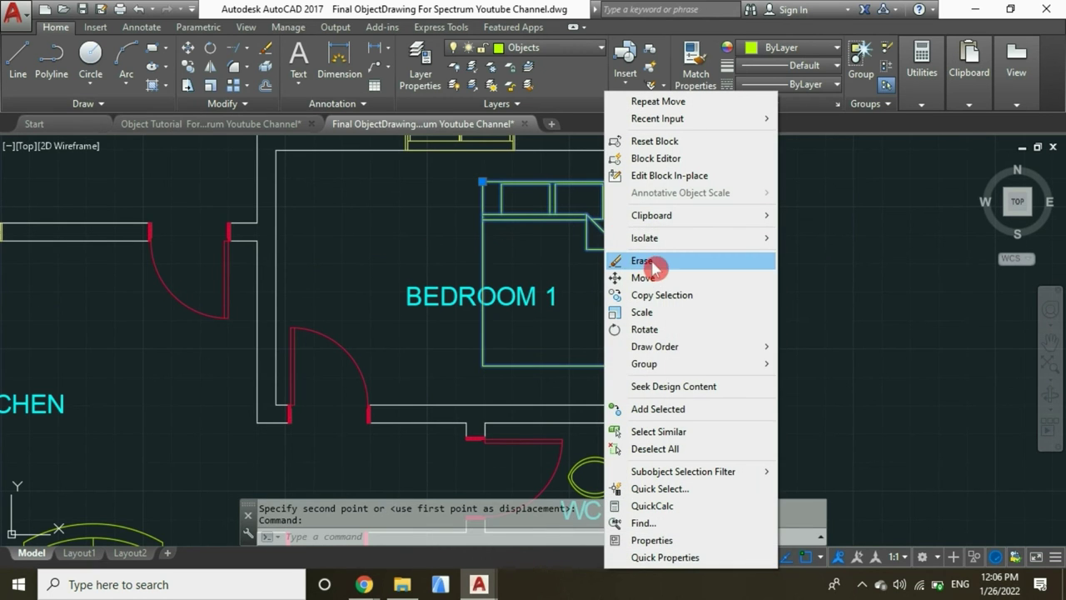
{"action": "left_click", "coordinate": [647, 330]}
{"action": "left_click", "coordinate": [623, 184]}
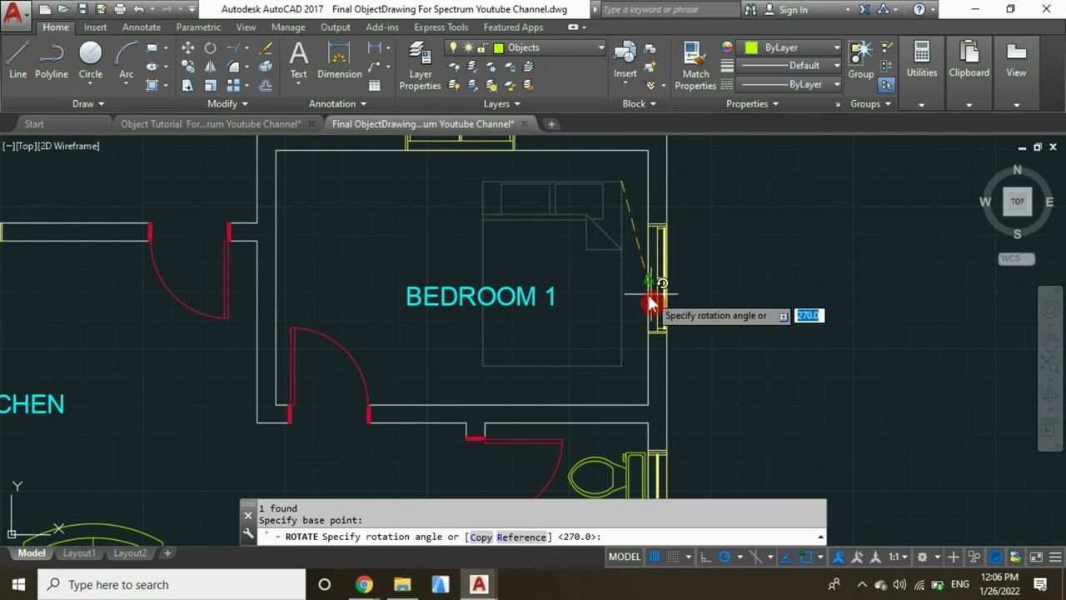
{"action": "left_click", "coordinate": [627, 324]}
- Move the rotated bed down into Bedroom 1, with its headboard next to the right wall and its side near the top wall
{"action": "scroll", "coordinate": [626, 305], "scroll_direction": "down", "scroll_amount": 3}
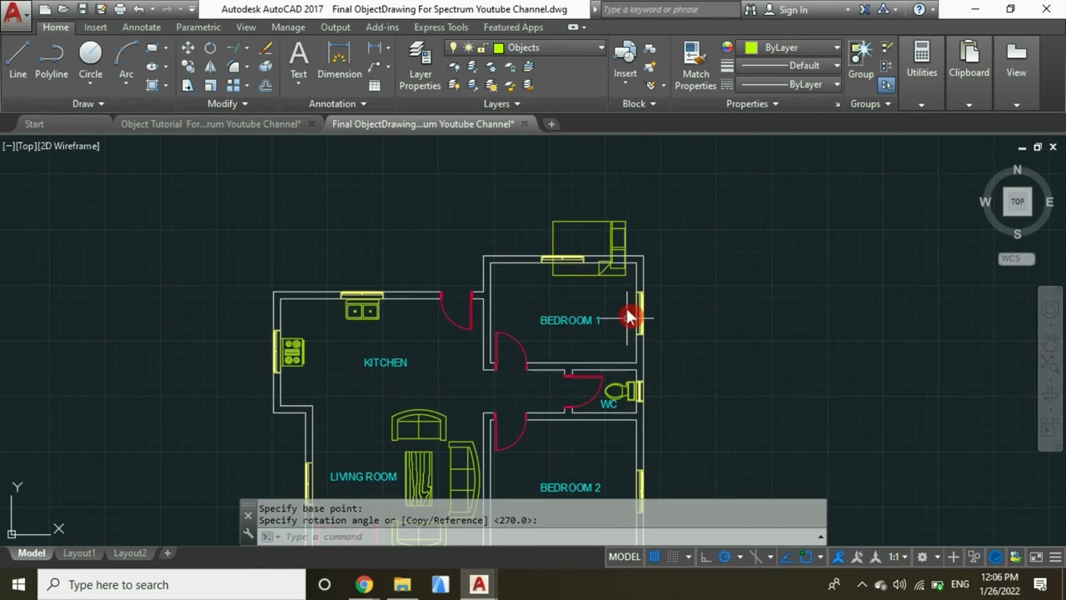
{"action": "scroll", "coordinate": [626, 230], "scroll_direction": "up", "scroll_amount": 3}
{"action": "right_click", "coordinate": [664, 191]}
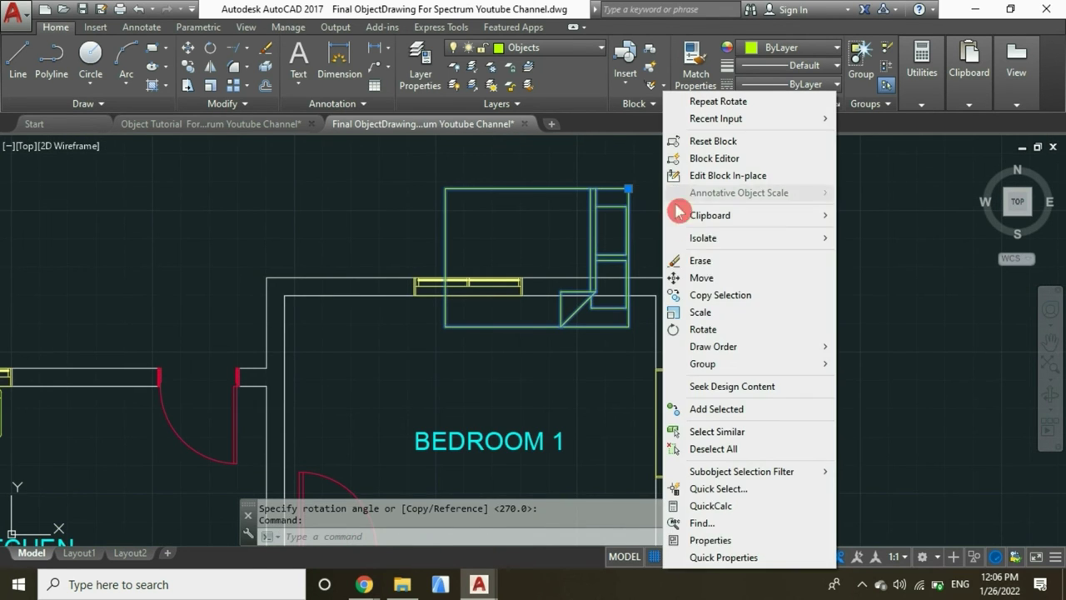
{"action": "left_click", "coordinate": [714, 274]}
{"action": "left_click", "coordinate": [601, 212]}
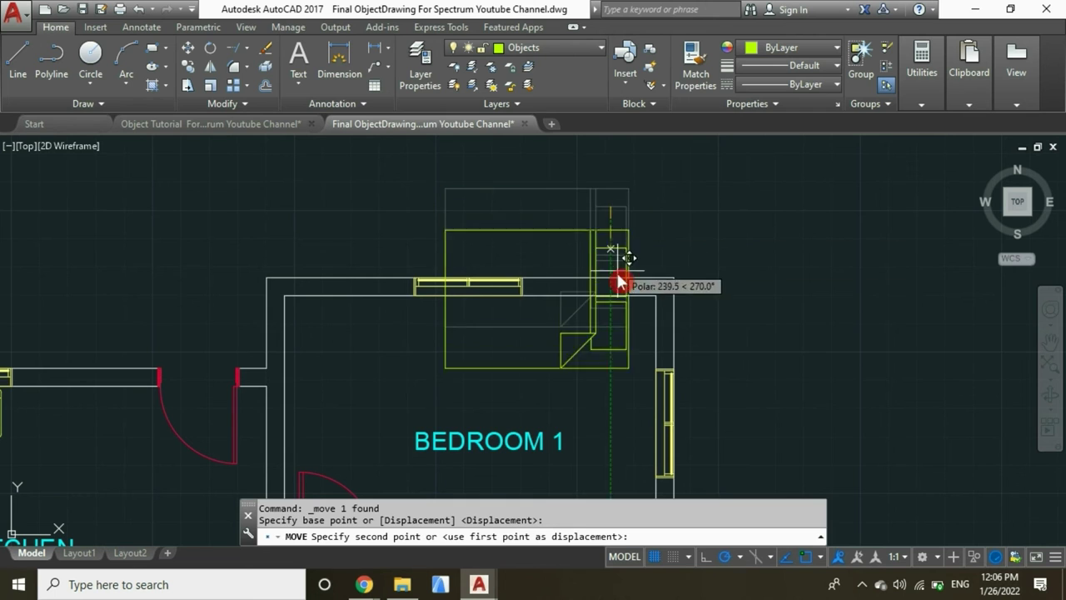
{"action": "left_click", "coordinate": [627, 333]}
- Move the BEDROOM 1 text label down and slightly right so it sits below the bed
{"action": "scroll", "coordinate": [533, 400], "scroll_direction": "down", "scroll_amount": 2}
{"action": "scroll", "coordinate": [467, 358], "scroll_direction": "up", "scroll_amount": 2}
{"action": "left_click", "coordinate": [460, 353]}
{"action": "right_click", "coordinate": [427, 292]}
{"action": "left_click", "coordinate": [472, 301]}
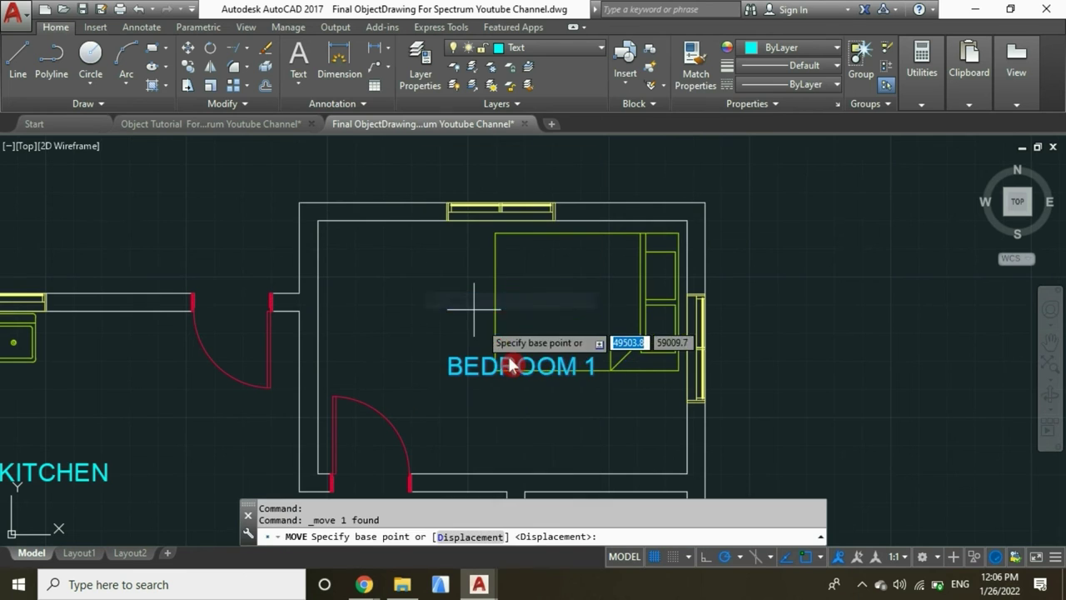
{"action": "left_click", "coordinate": [513, 371]}
{"action": "left_click", "coordinate": [534, 404]}
- Mirror the Bedroom 1 bed across its lower horizontal edge, keeping the source object
{"action": "left_click", "coordinate": [648, 302]}
{"action": "left_click", "coordinate": [641, 310]}
{"action": "right_click", "coordinate": [624, 267]}
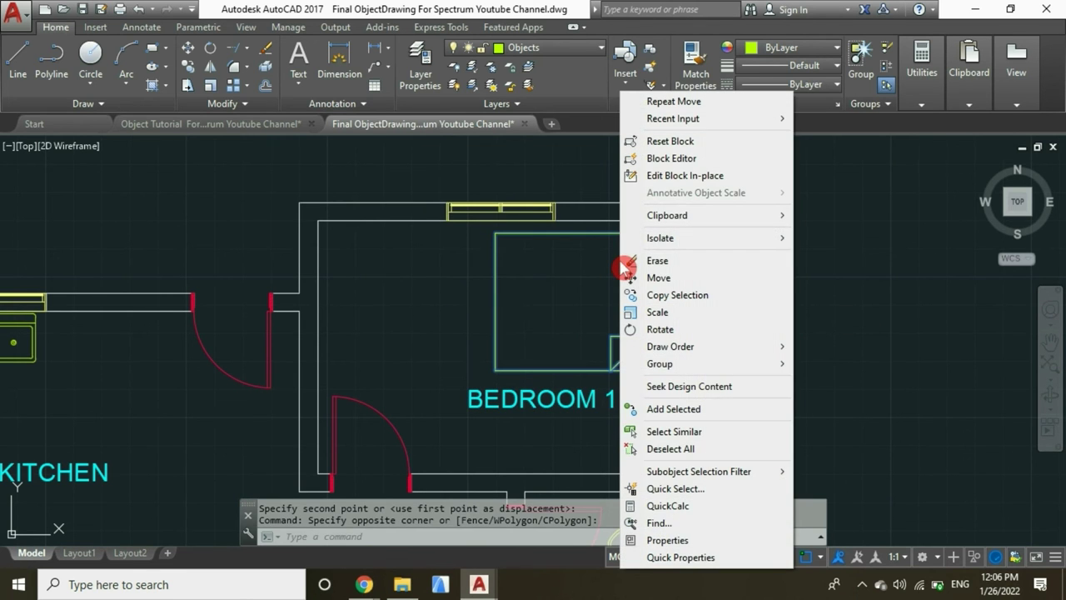
{"action": "left_click", "coordinate": [429, 177]}
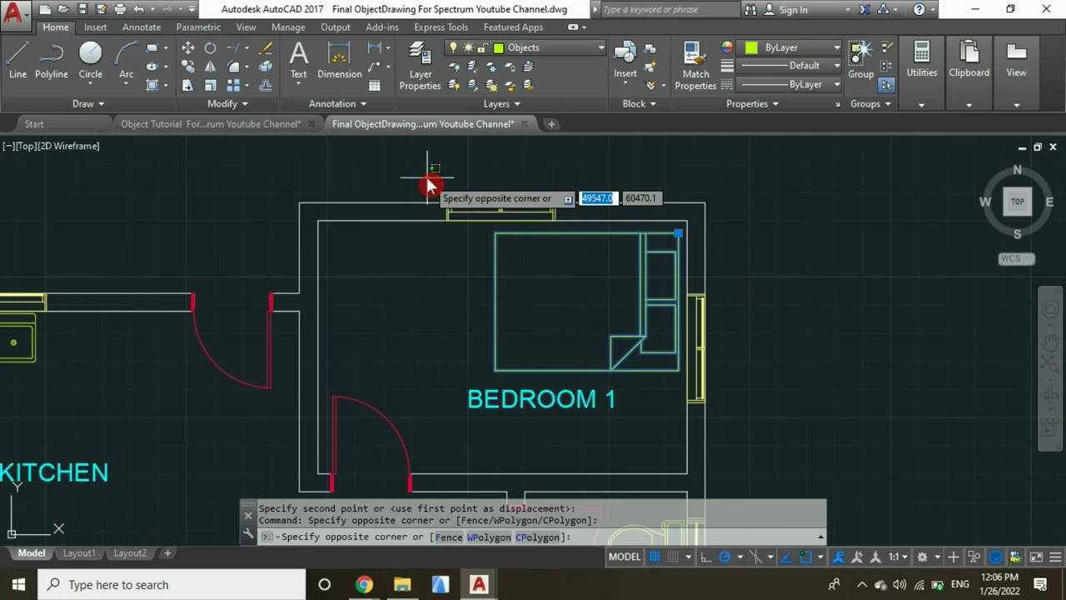
{"action": "key", "text": "Escape"}
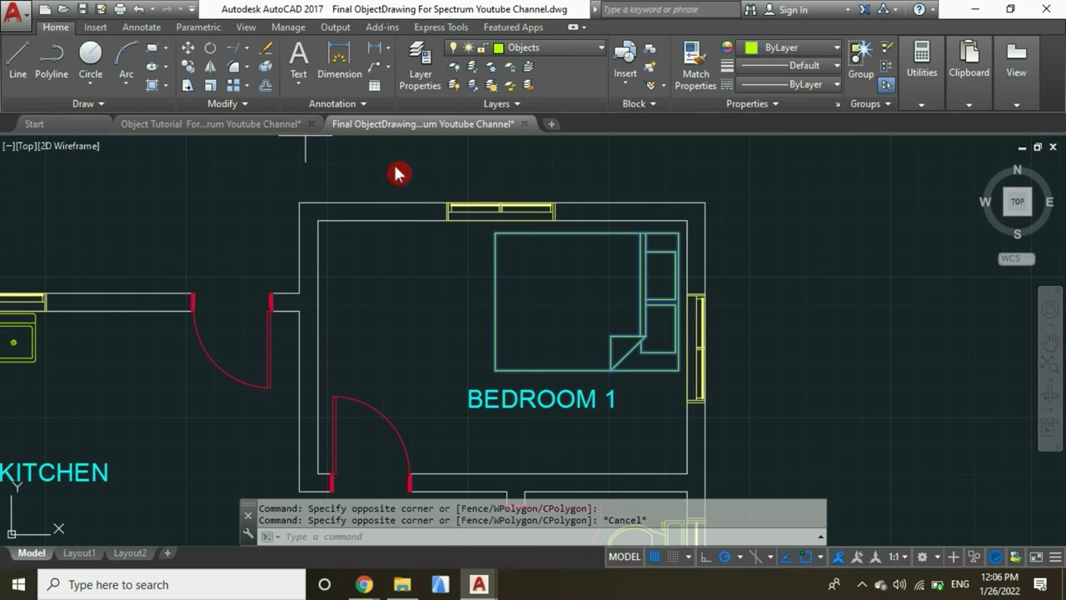
{"action": "left_click", "coordinate": [210, 67]}
{"action": "left_click", "coordinate": [676, 373]}
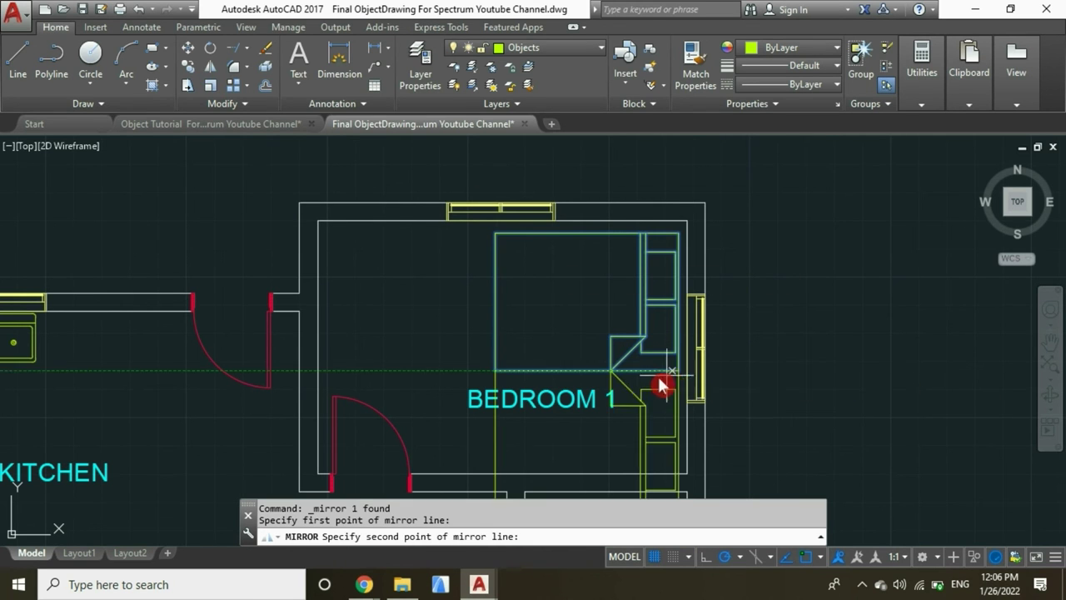
{"action": "left_click", "coordinate": [611, 372]}
{"action": "scroll", "coordinate": [455, 301], "scroll_direction": "down", "scroll_amount": 4}
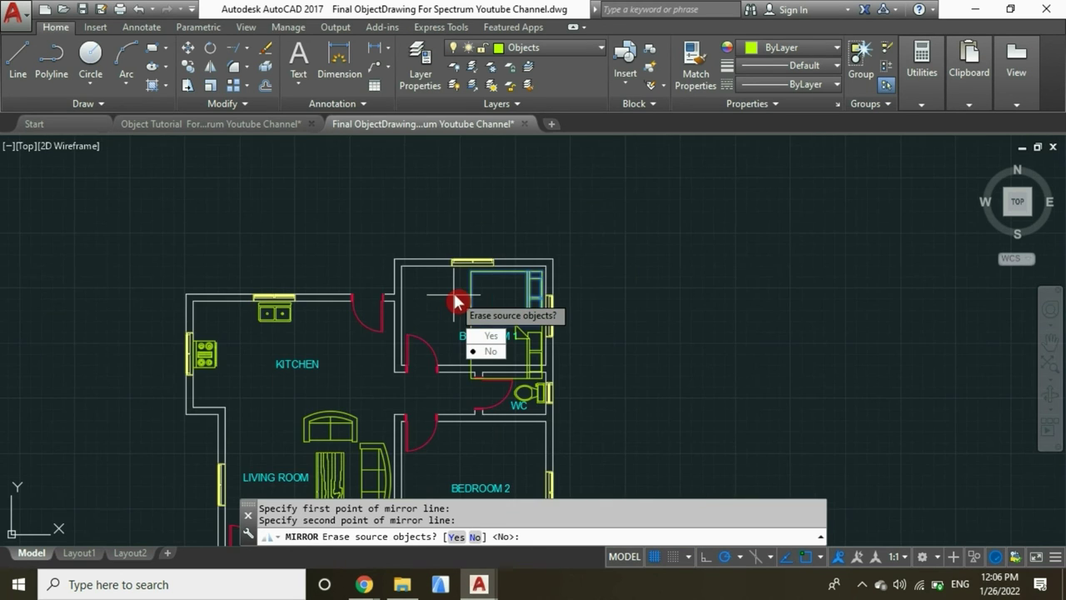
{"action": "left_click", "coordinate": [491, 350]}
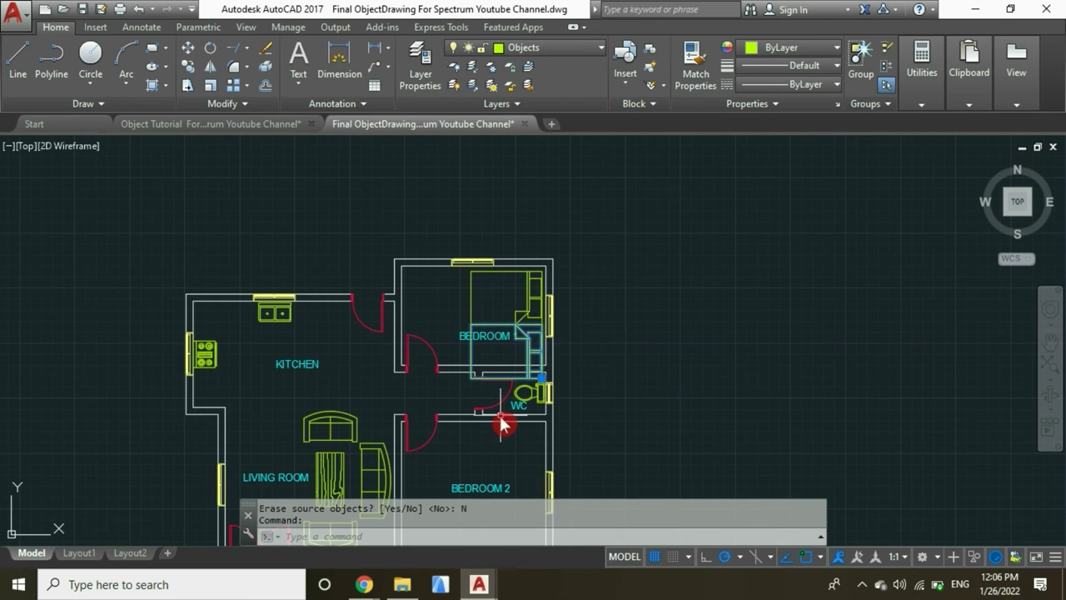
- Move the mirrored bed straight down about 4700 units into the lower-right part of Bedroom 2
{"action": "scroll", "coordinate": [501, 425], "scroll_direction": "up", "scroll_amount": 4}
{"action": "right_click", "coordinate": [334, 176]}
{"action": "left_click", "coordinate": [375, 276]}
{"action": "left_click", "coordinate": [606, 269]}
{"action": "scroll", "coordinate": [533, 265], "scroll_direction": "down", "scroll_amount": 4}
{"action": "scroll", "coordinate": [534, 416], "scroll_direction": "up", "scroll_amount": 2}
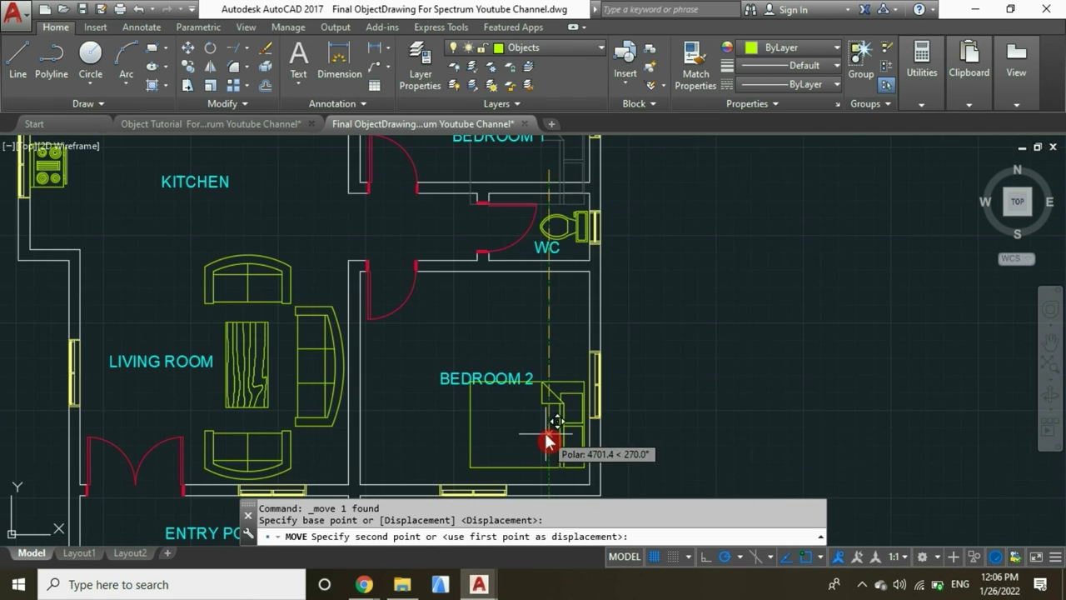
{"action": "left_click", "coordinate": [543, 442]}
- Move the BEDROOM 2 text label straight up about 843 units so it sits above the bed
{"action": "left_click", "coordinate": [444, 385]}
{"action": "right_click", "coordinate": [435, 331]}
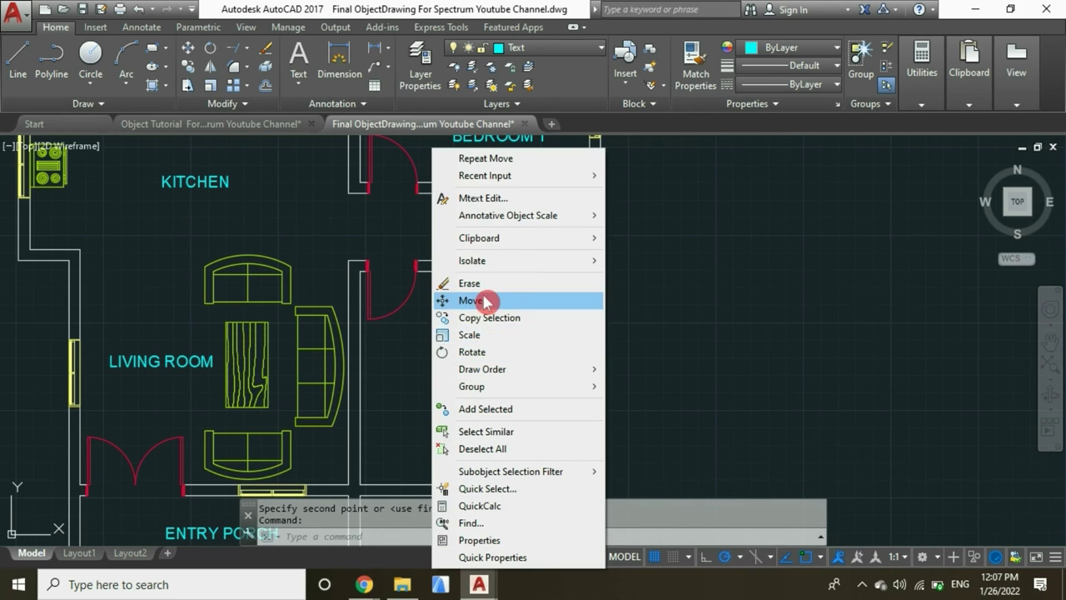
{"action": "left_click", "coordinate": [486, 300]}
{"action": "left_click", "coordinate": [533, 387]}
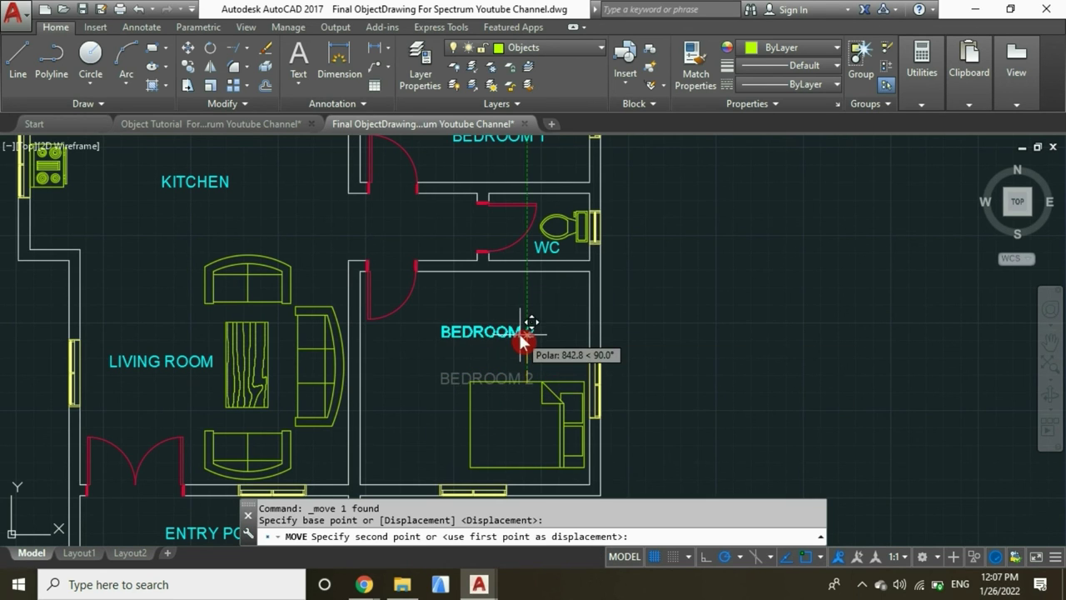
{"action": "left_click", "coordinate": [520, 343]}
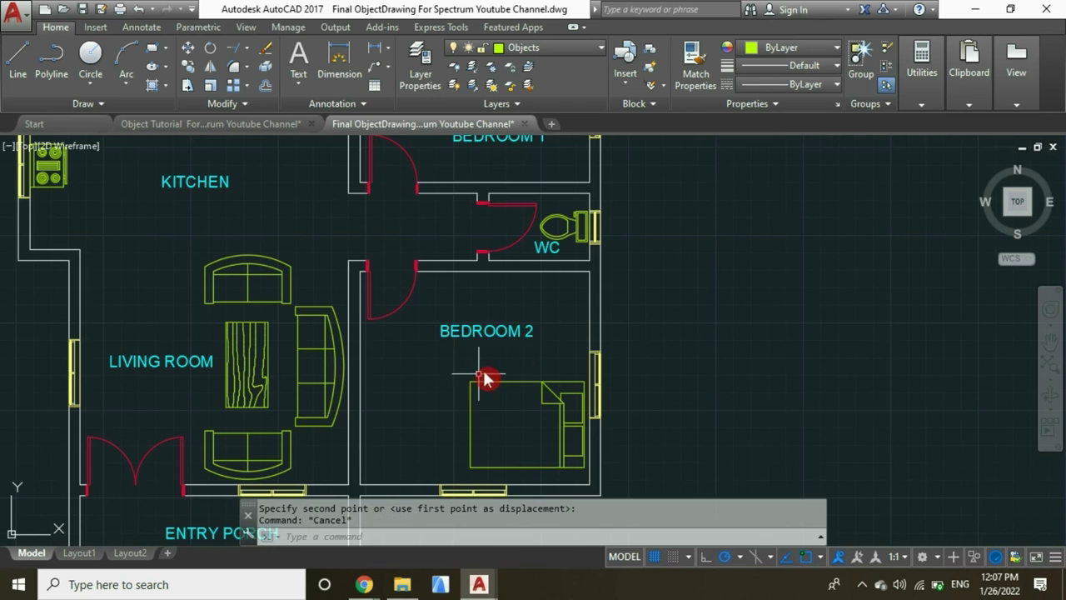
- Draw a vertical counter line about 2400 units up from the inner wall corner below the stove in the kitchen
{"action": "scroll", "coordinate": [593, 321], "scroll_direction": "down", "scroll_amount": 4}
{"action": "scroll", "coordinate": [490, 337], "scroll_direction": "up", "scroll_amount": 2}
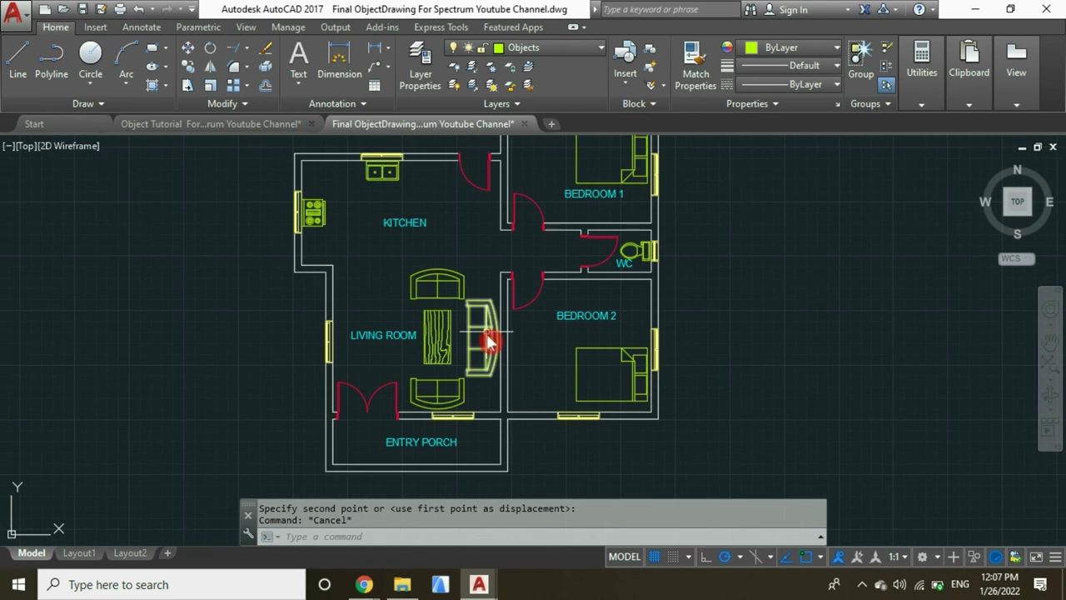
{"action": "left_click", "coordinate": [1051, 366]}
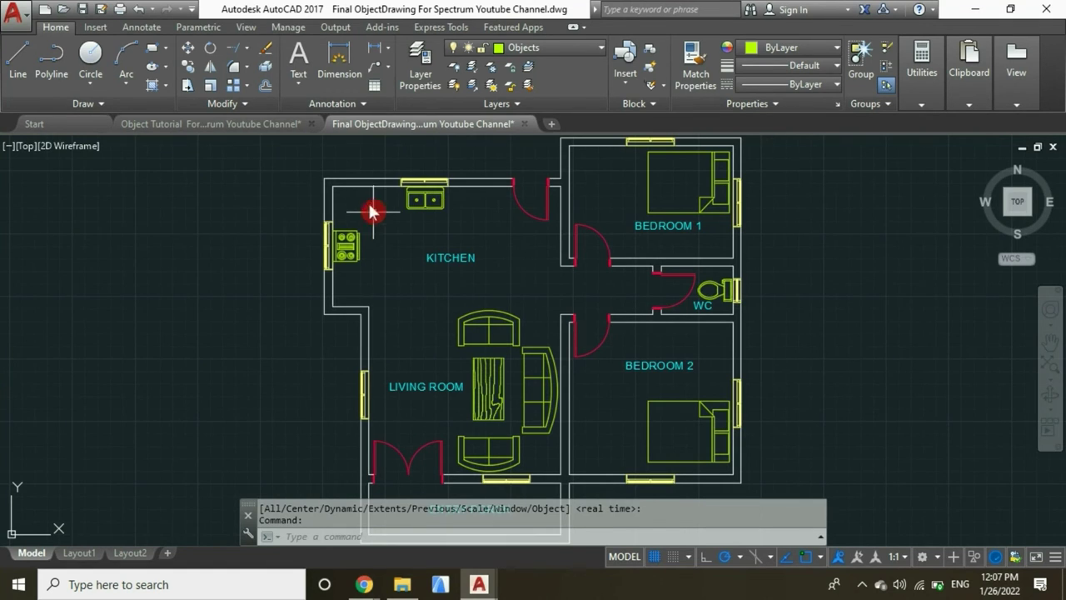
{"action": "scroll", "coordinate": [362, 193], "scroll_direction": "up", "scroll_amount": 2}
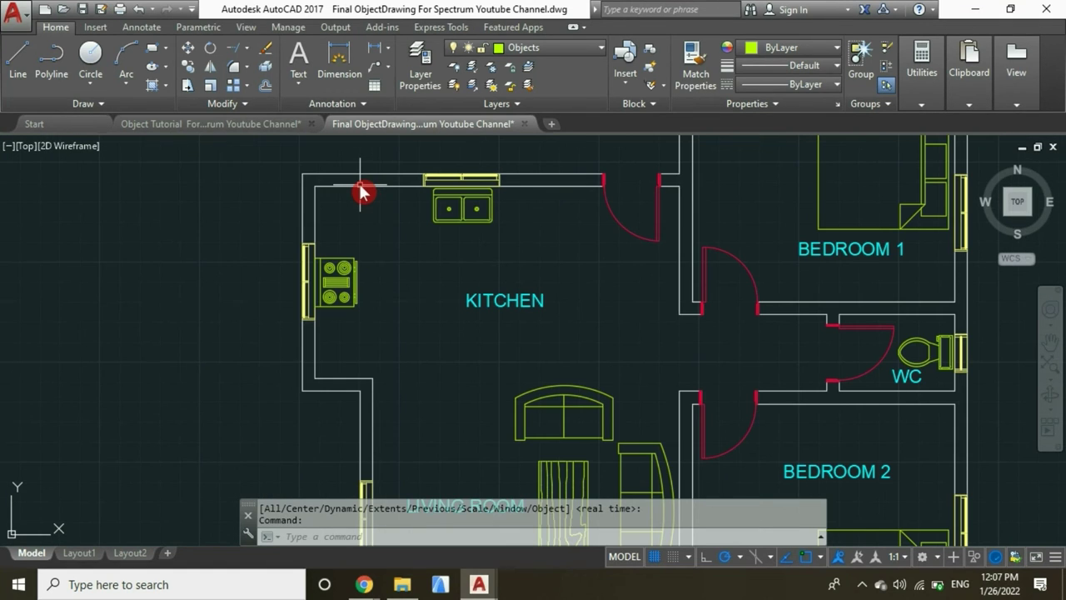
{"action": "left_click", "coordinate": [24, 68]}
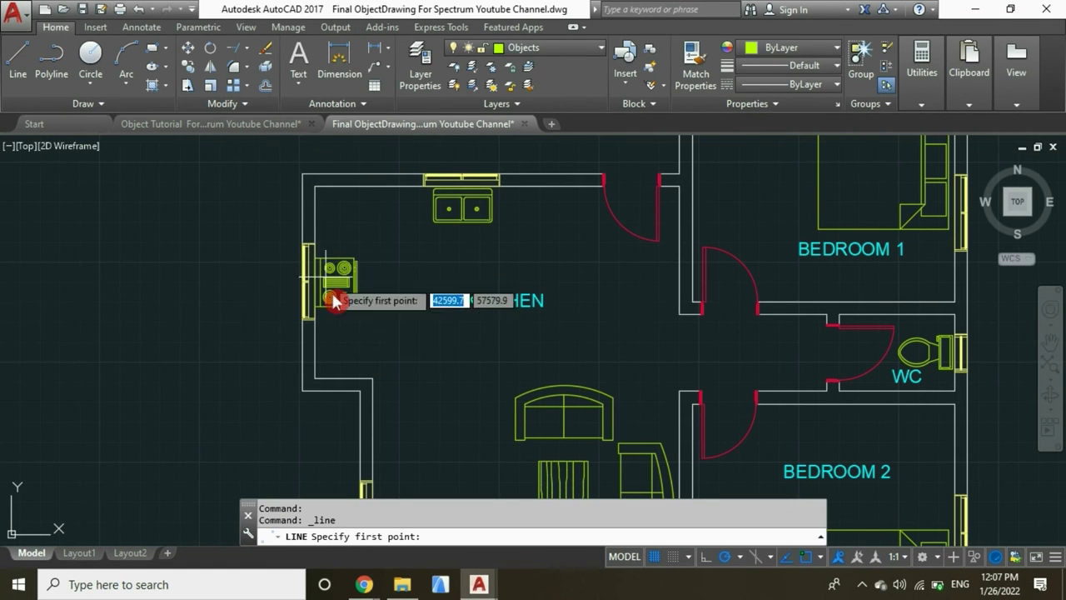
{"action": "scroll", "coordinate": [357, 366], "scroll_direction": "up", "scroll_amount": 2}
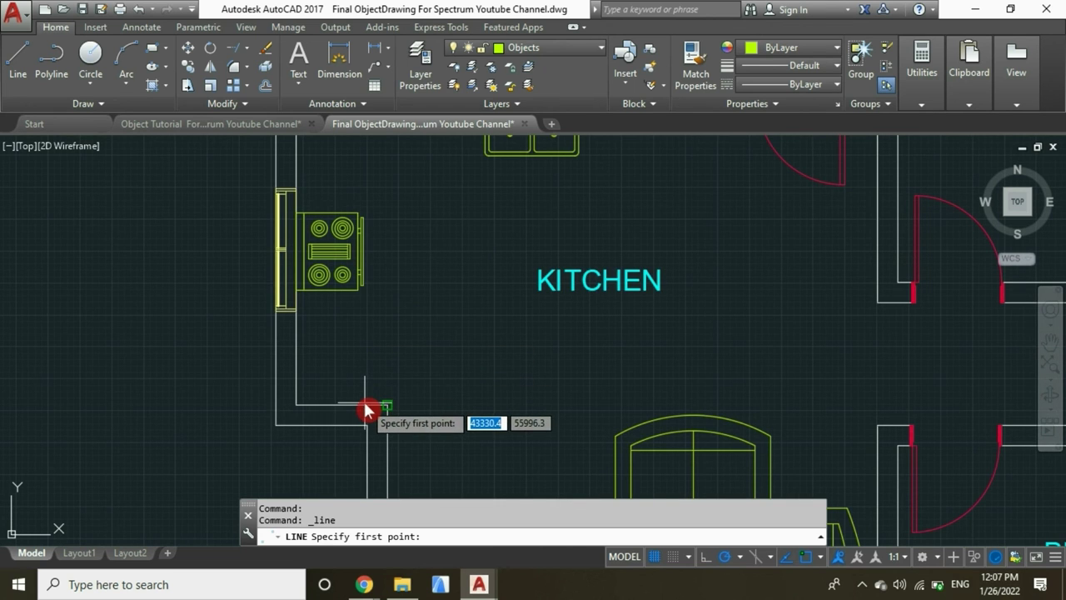
{"action": "scroll", "coordinate": [365, 408], "scroll_direction": "up", "scroll_amount": 3}
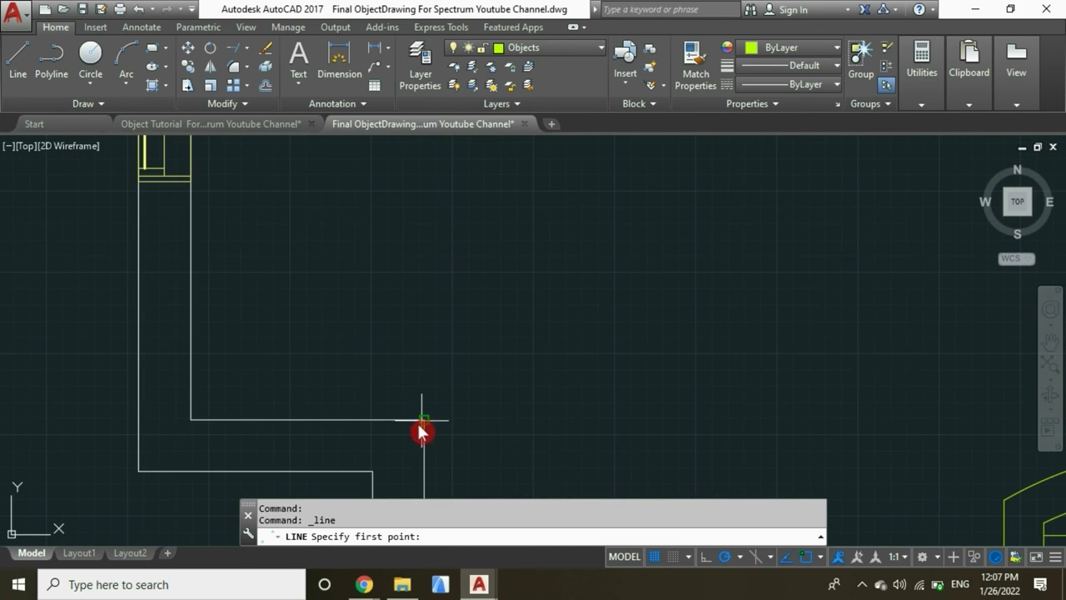
{"action": "left_click", "coordinate": [422, 431]}
{"action": "scroll", "coordinate": [421, 431], "scroll_direction": "down", "scroll_amount": 3}
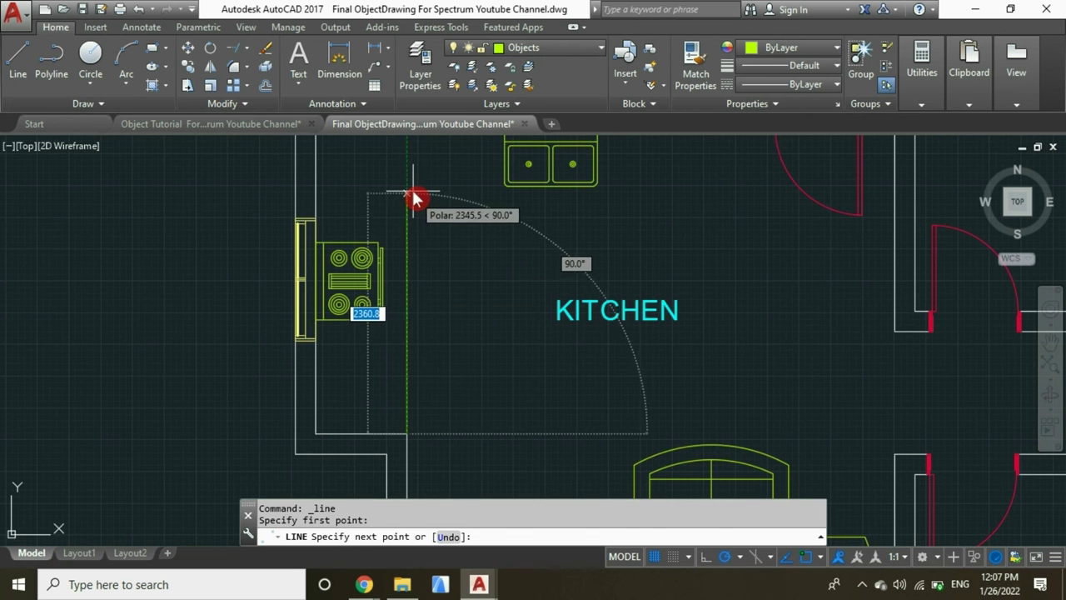
{"action": "scroll", "coordinate": [414, 198], "scroll_direction": "up", "scroll_amount": 3}
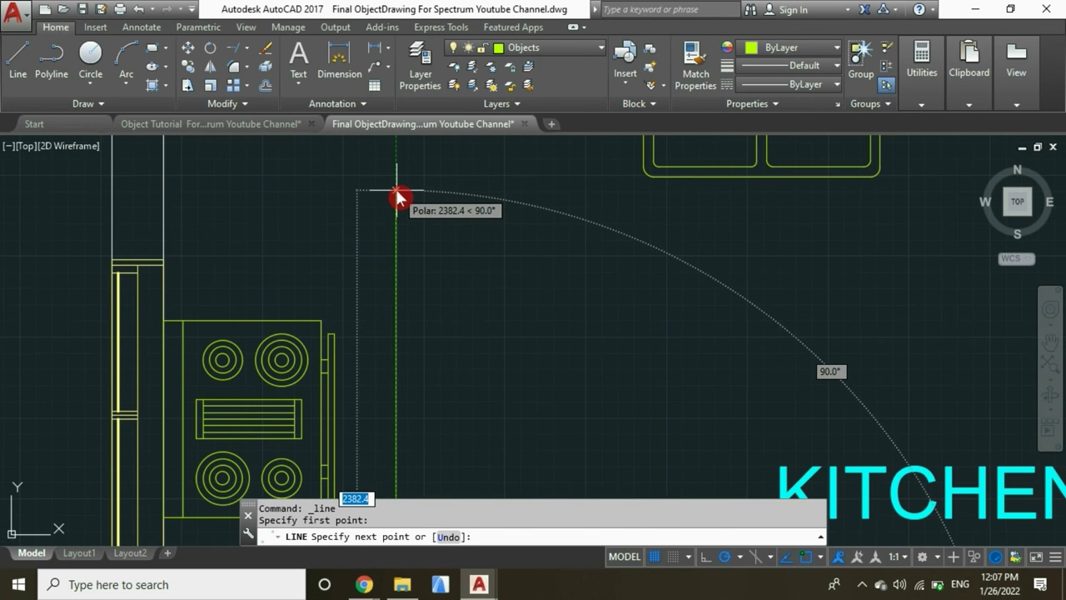
{"action": "left_click", "coordinate": [396, 200]}
- Continue the counter outline about 3240 units to the right below the sink and close it up against the kitchen's upper wall
{"action": "scroll", "coordinate": [405, 238], "scroll_direction": "down", "scroll_amount": 4}
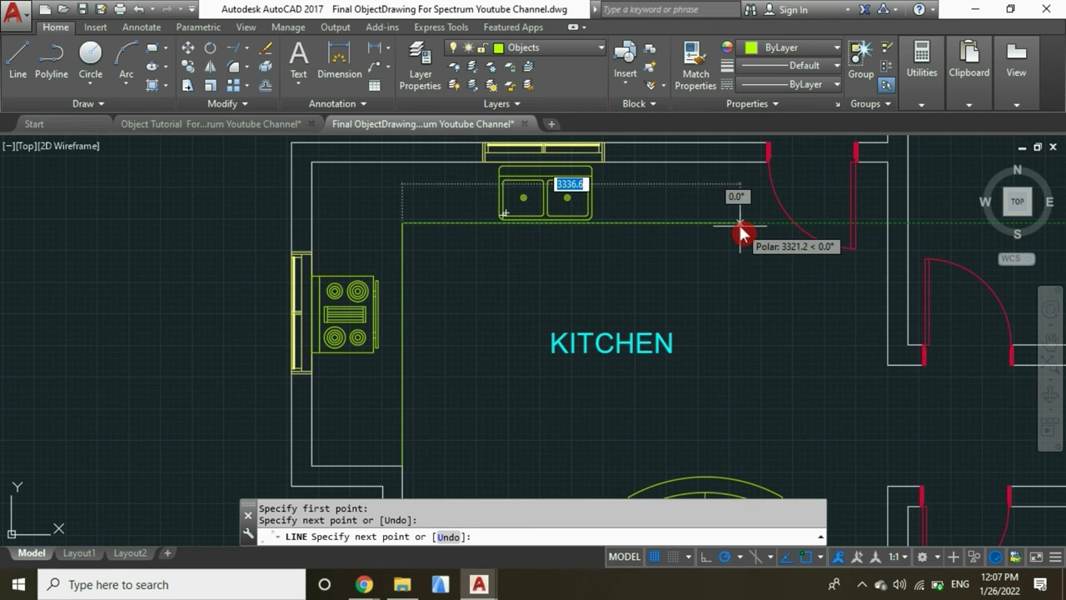
{"action": "left_click", "coordinate": [731, 224]}
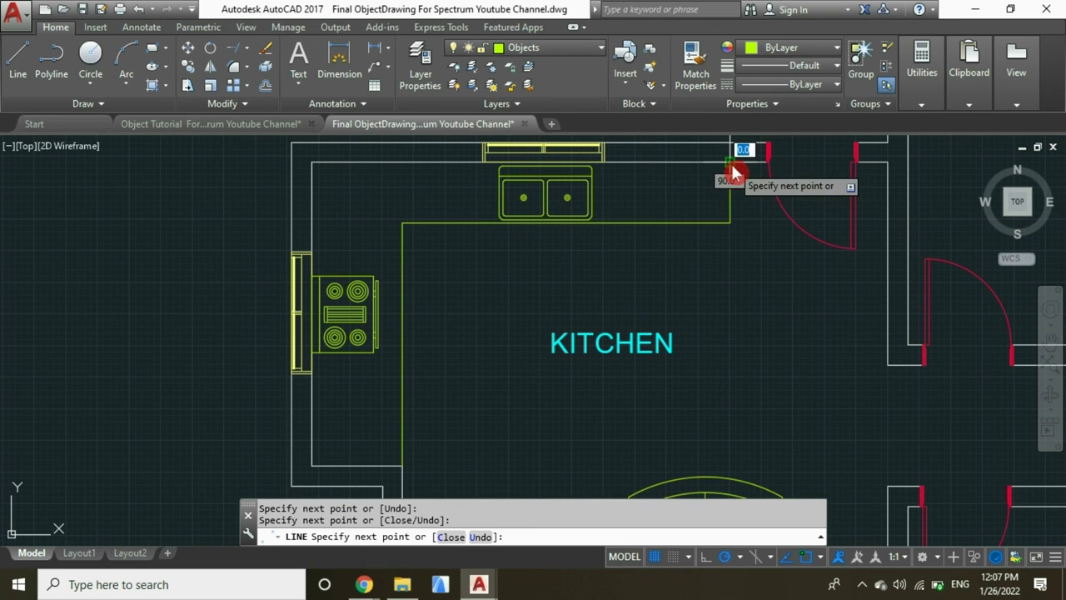
{"action": "left_click", "coordinate": [731, 169]}
{"action": "key", "text": "Return"}
{"action": "scroll", "coordinate": [446, 237], "scroll_direction": "down", "scroll_amount": 5}
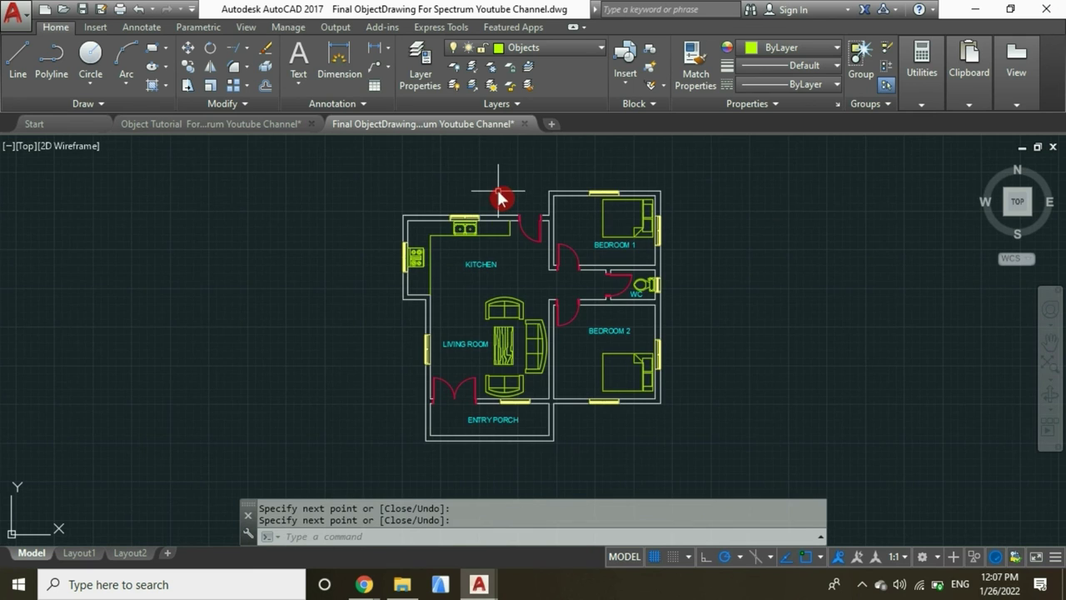
- Move the vertical counter line about 240 units left so it sits against the stove's front edge
{"action": "scroll", "coordinate": [499, 198], "scroll_direction": "up", "scroll_amount": 2}
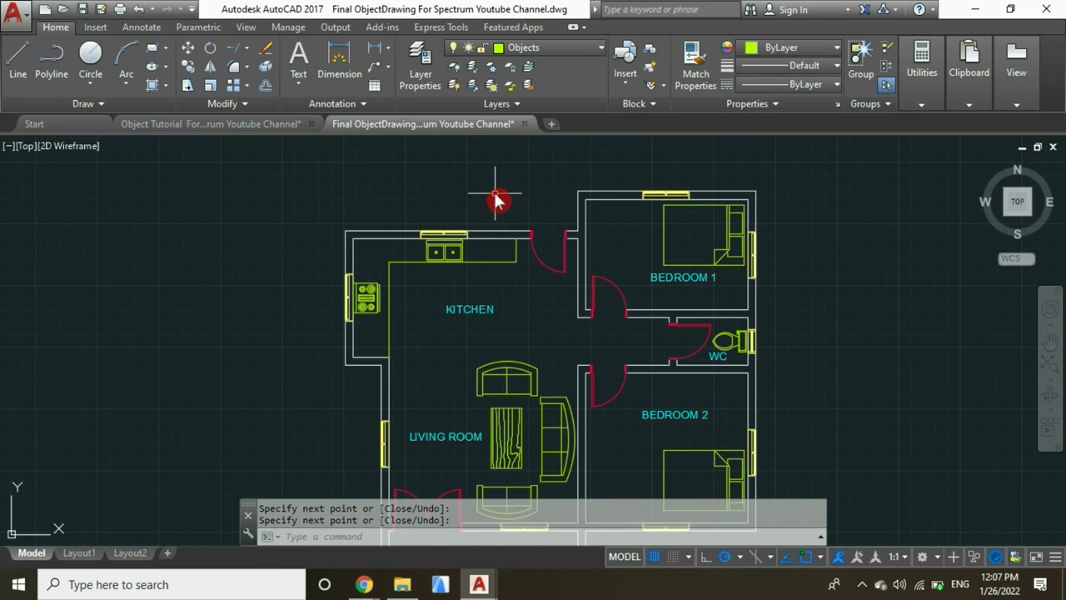
{"action": "scroll", "coordinate": [354, 310], "scroll_direction": "up", "scroll_amount": 2}
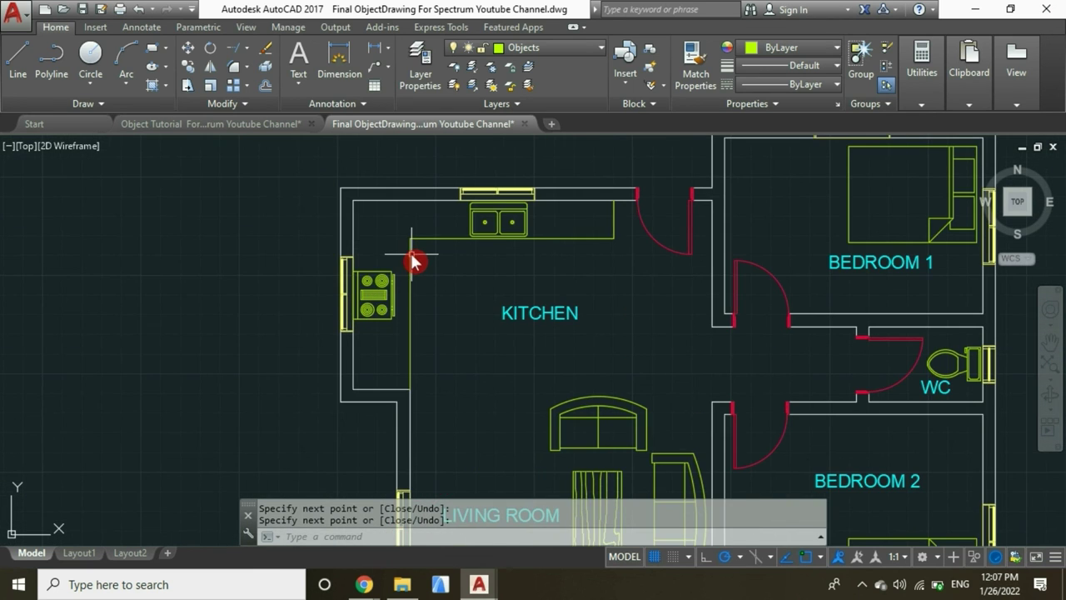
{"action": "right_click", "coordinate": [288, 225]}
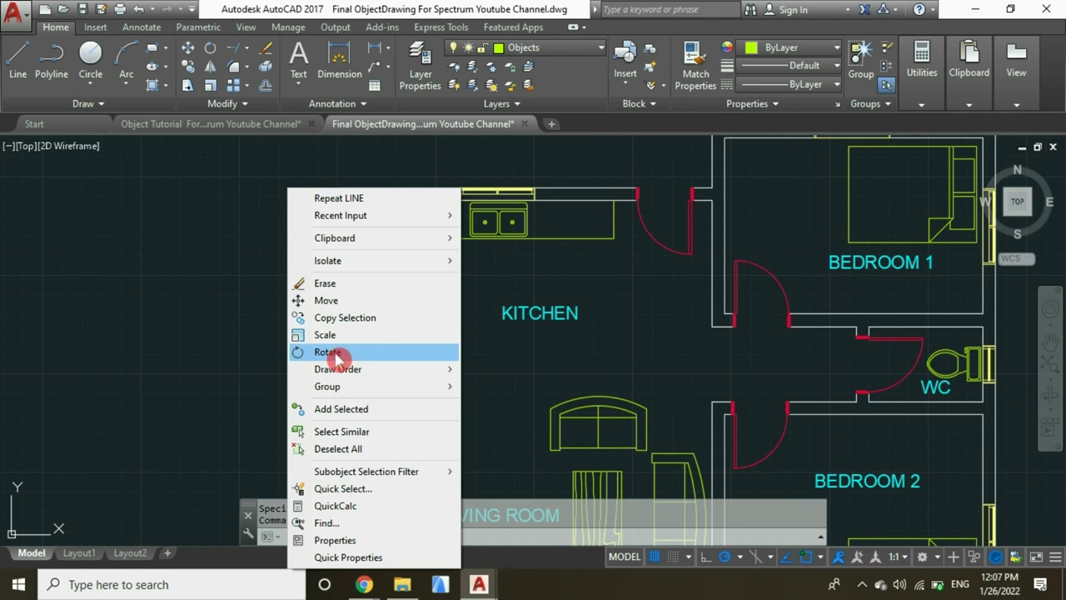
{"action": "left_click", "coordinate": [329, 301]}
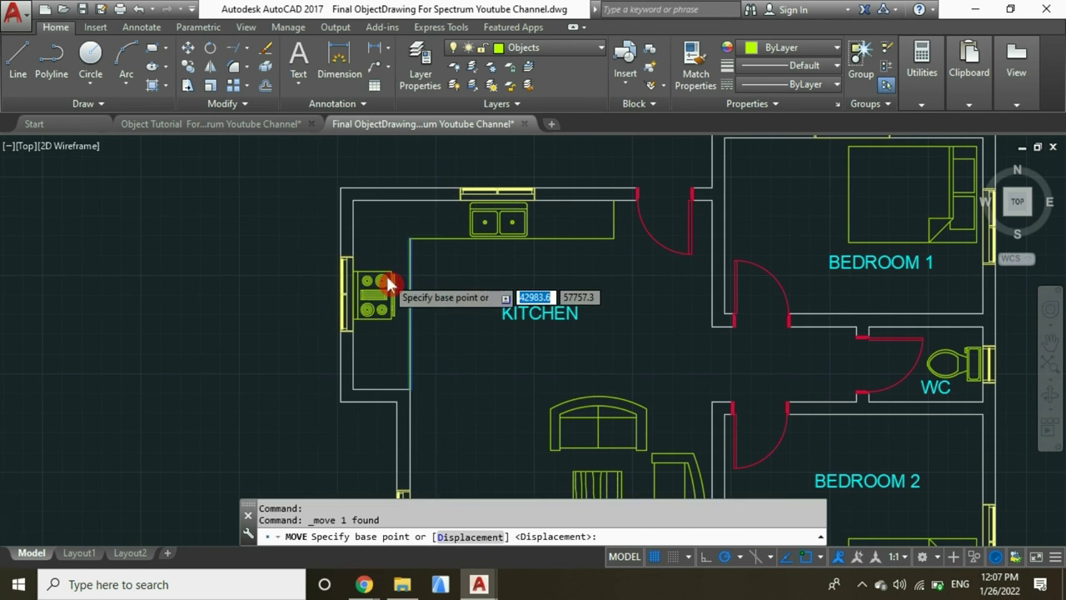
{"action": "scroll", "coordinate": [383, 287], "scroll_direction": "up", "scroll_amount": 4}
{"action": "left_click", "coordinate": [439, 300]}
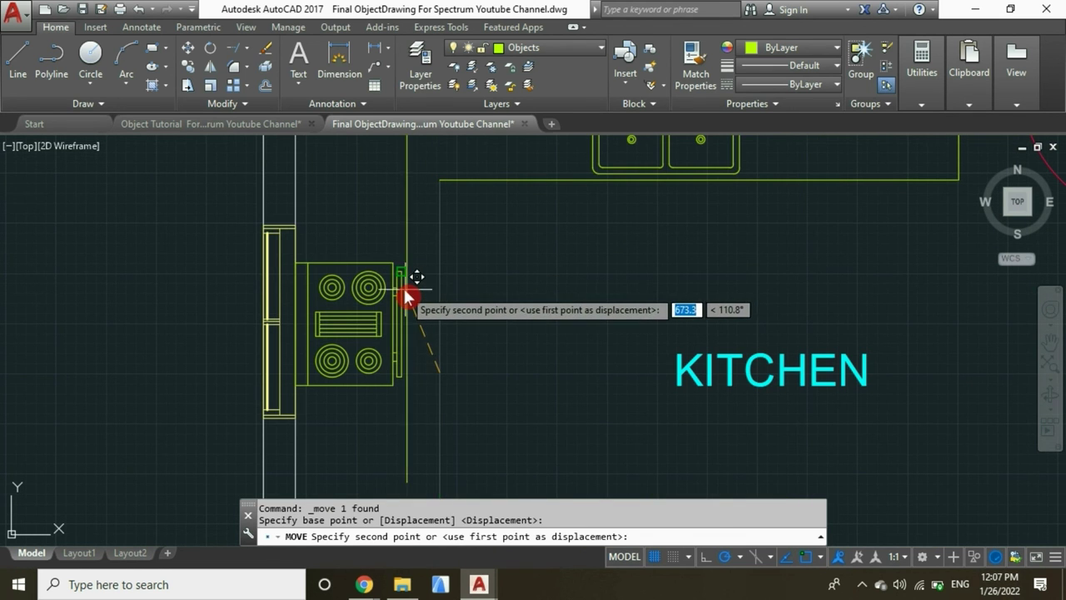
{"action": "scroll", "coordinate": [404, 316], "scroll_direction": "up", "scroll_amount": 4}
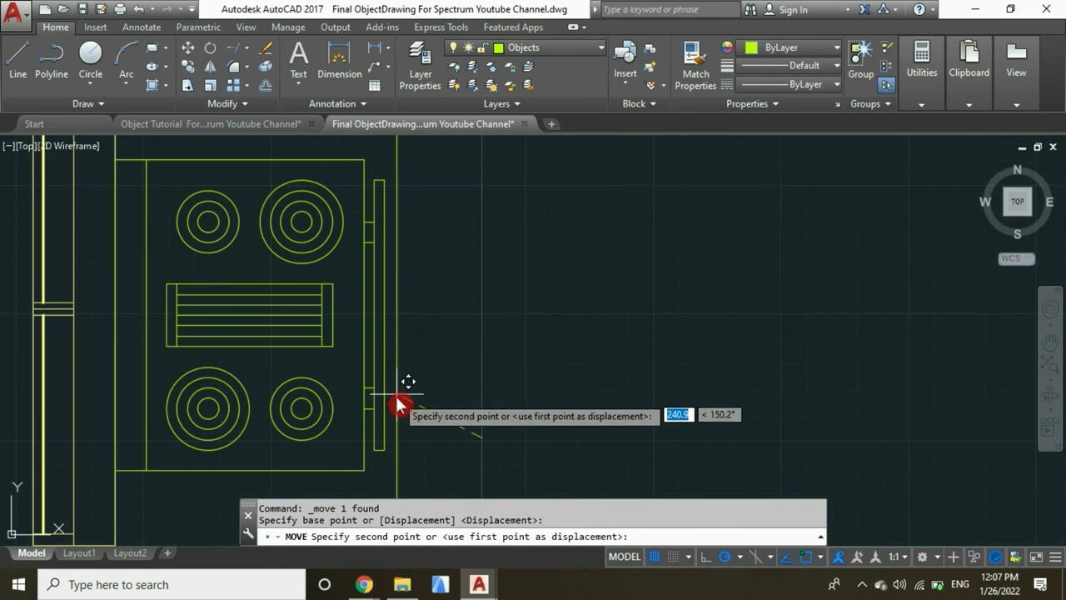
{"action": "left_click", "coordinate": [387, 453]}
{"action": "scroll", "coordinate": [432, 465], "scroll_direction": "down", "scroll_amount": 4}
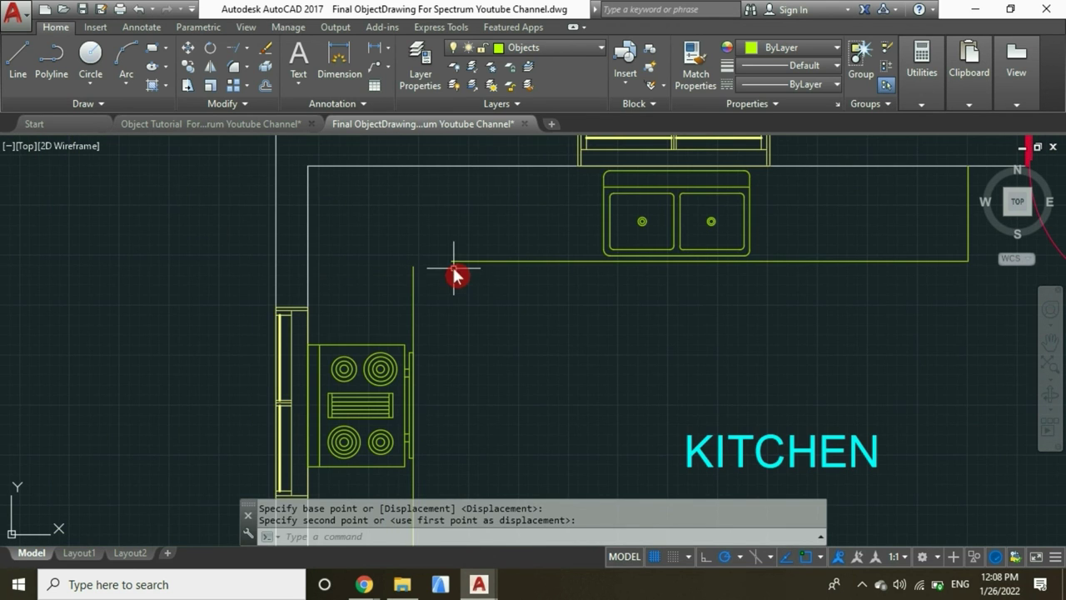
- Stretch the upper end of the vertical counter line and the left end of the horizontal one so they meet at a corner
{"action": "left_click", "coordinate": [413, 268]}
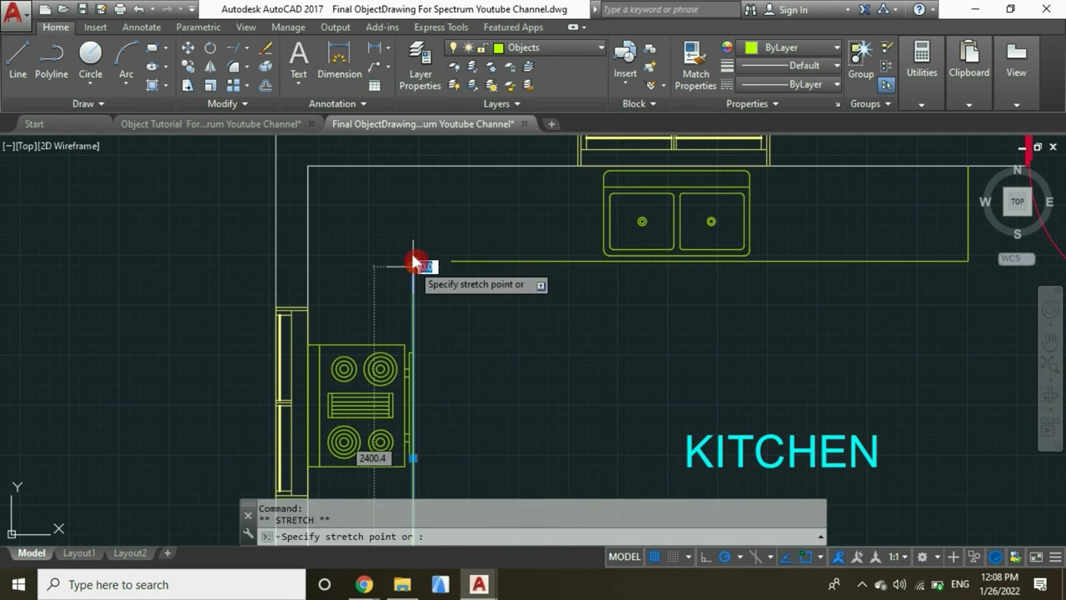
{"action": "left_click", "coordinate": [413, 259]}
{"action": "left_click", "coordinate": [459, 264]}
{"action": "left_click", "coordinate": [417, 264]}
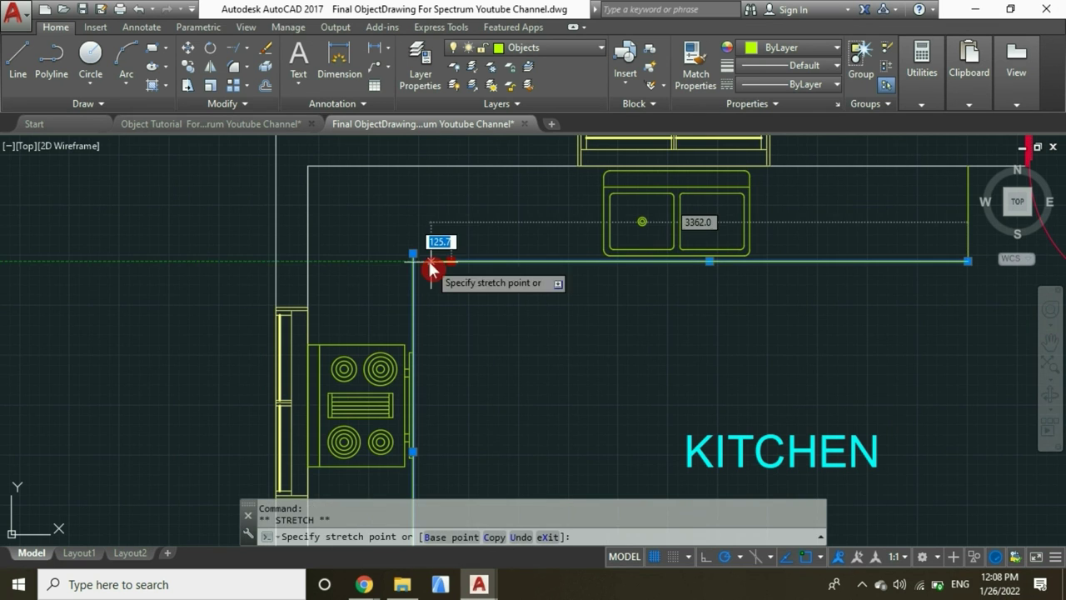
{"action": "scroll", "coordinate": [413, 272], "scroll_direction": "up", "scroll_amount": 4}
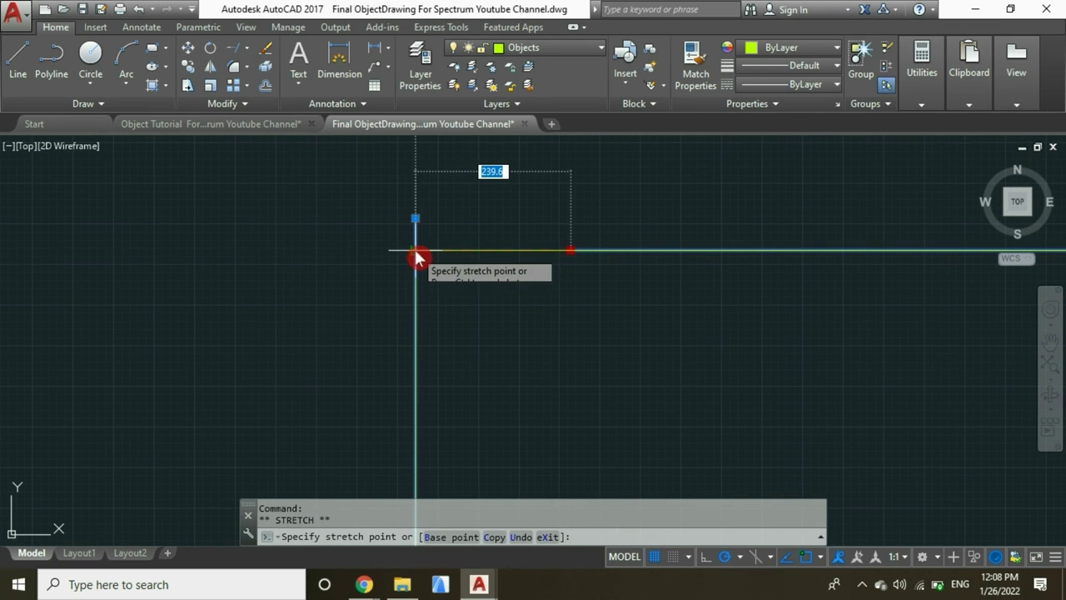
{"action": "left_click", "coordinate": [417, 249]}
{"action": "left_click", "coordinate": [414, 250]}
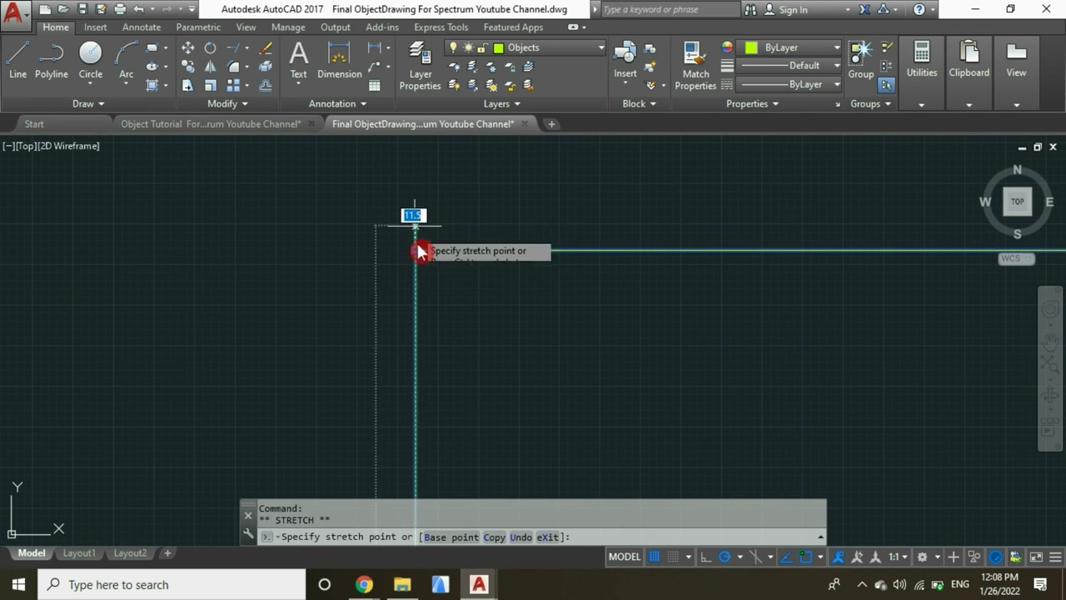
{"action": "left_click", "coordinate": [415, 250]}
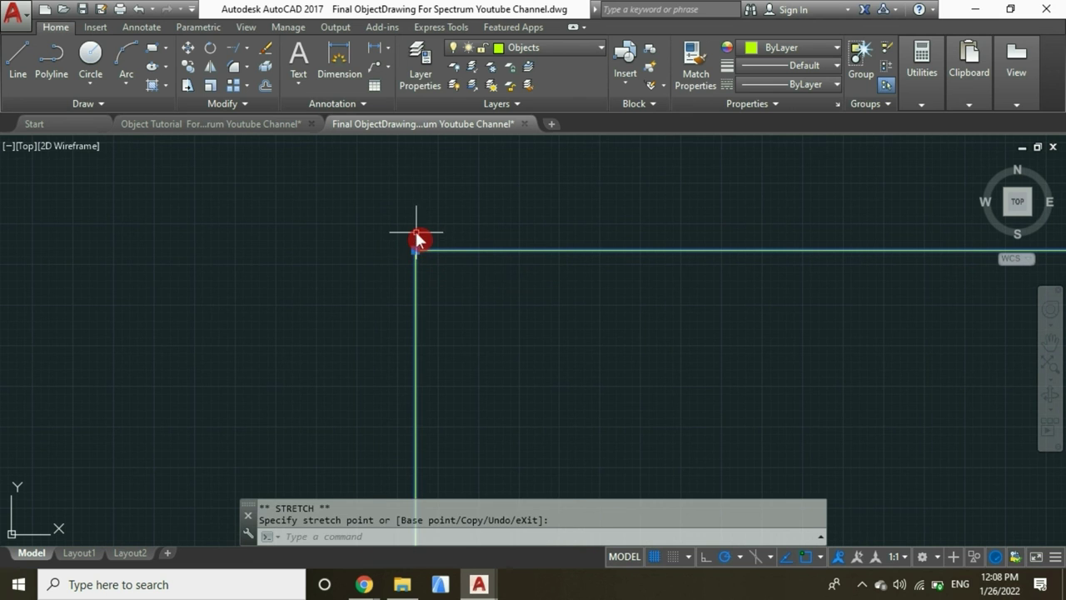
{"action": "scroll", "coordinate": [381, 243], "scroll_direction": "down", "scroll_amount": 5}
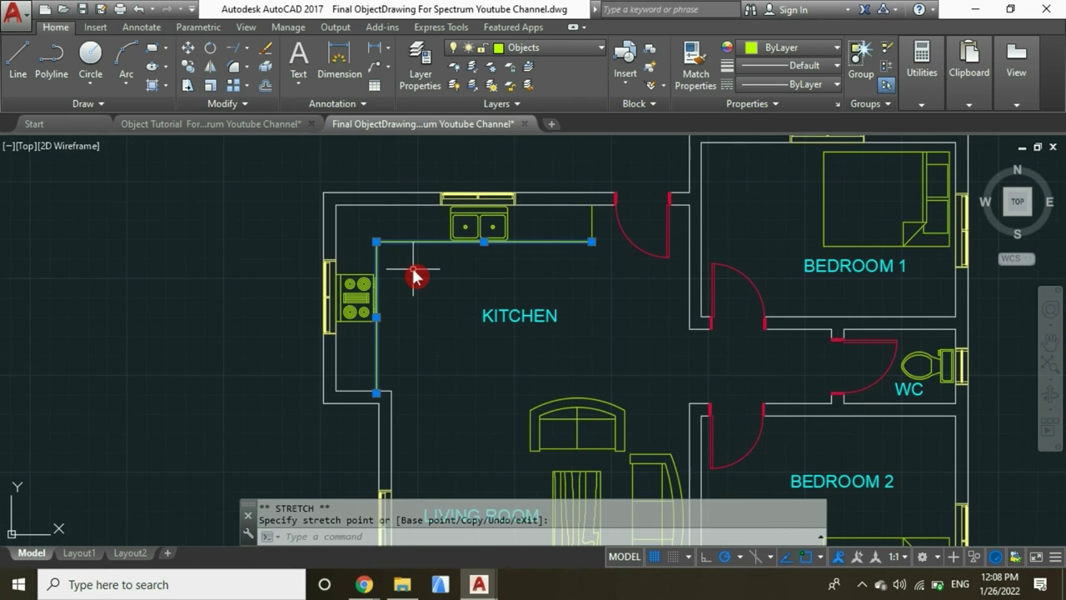
{"action": "scroll", "coordinate": [419, 269], "scroll_direction": "down", "scroll_amount": 5}
{"action": "scroll", "coordinate": [435, 306], "scroll_direction": "up", "scroll_amount": 2}
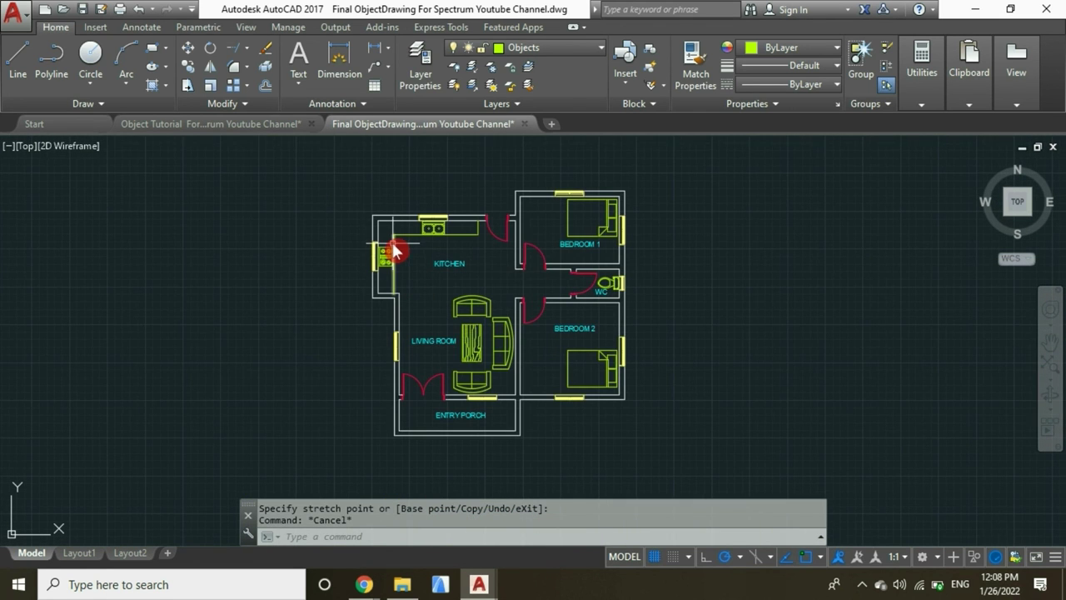